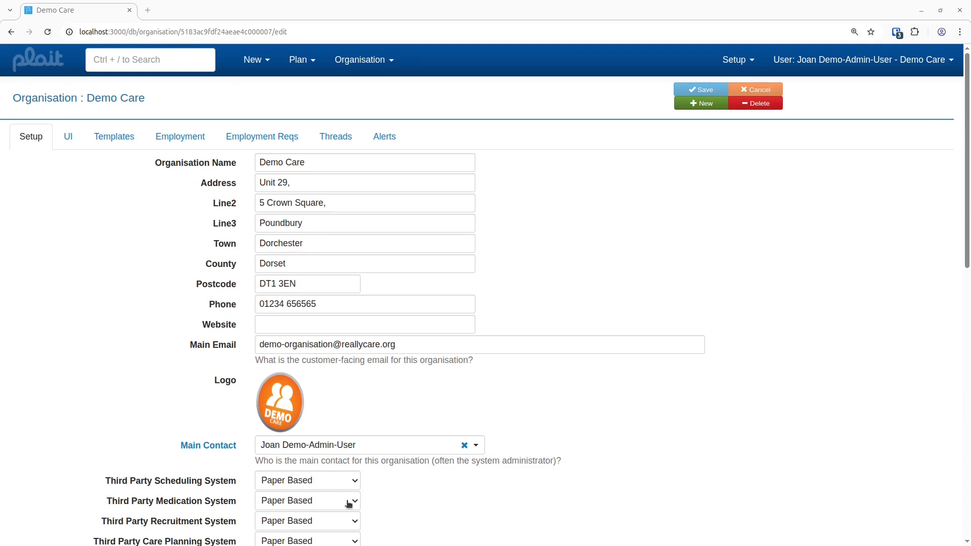
Step: Clear the organisation's Third Party Recruitment System setting so it is left blank
{"action": "left_click", "coordinate": [356, 523]}
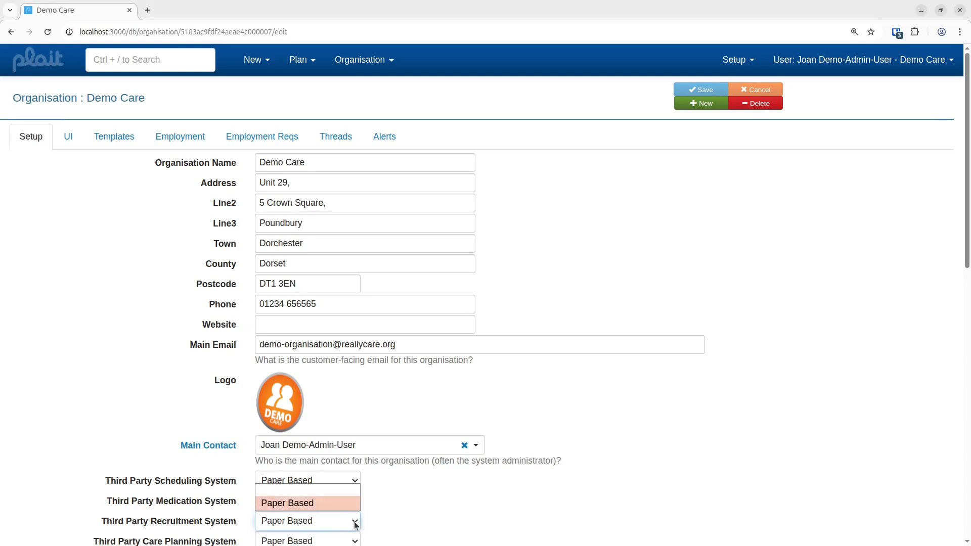
{"action": "left_click", "coordinate": [330, 490]}
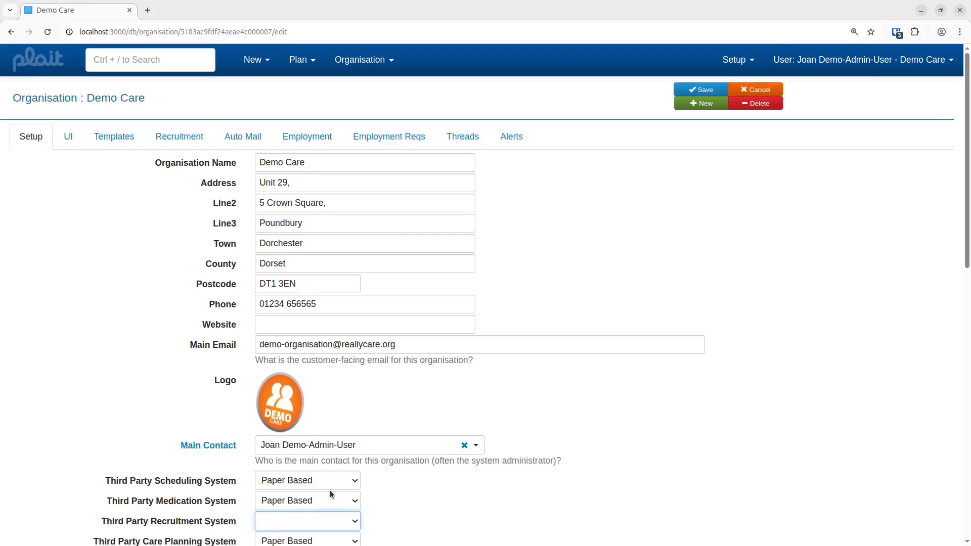
Step: Review the organisation's Recruitment settings: email templates, rejection reasons, reference cover texts, sources and withdrawal reasons
{"action": "left_click", "coordinate": [183, 139]}
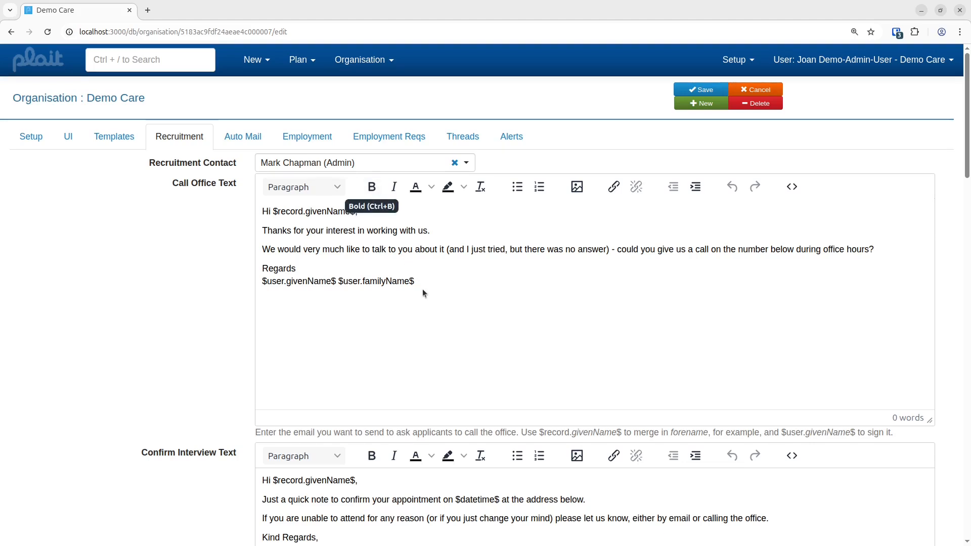
{"action": "scroll", "coordinate": [423, 289], "scroll_direction": "down", "scroll_amount": 2}
{"action": "scroll", "coordinate": [423, 293], "scroll_direction": "down", "scroll_amount": 1}
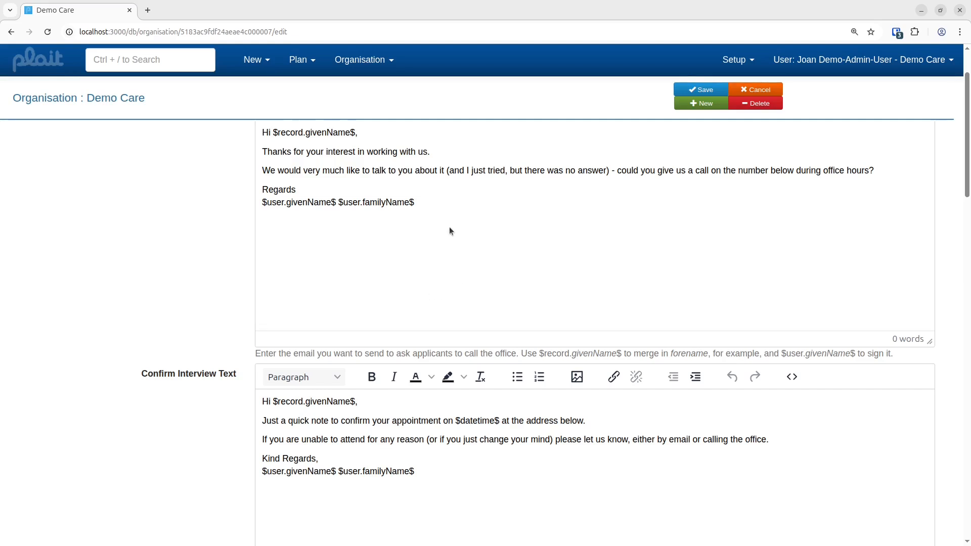
{"action": "scroll", "coordinate": [417, 189], "scroll_direction": "down", "scroll_amount": 1}
{"action": "left_click_drag", "start_coordinate": [416, 190], "coordinate": [327, 191]}
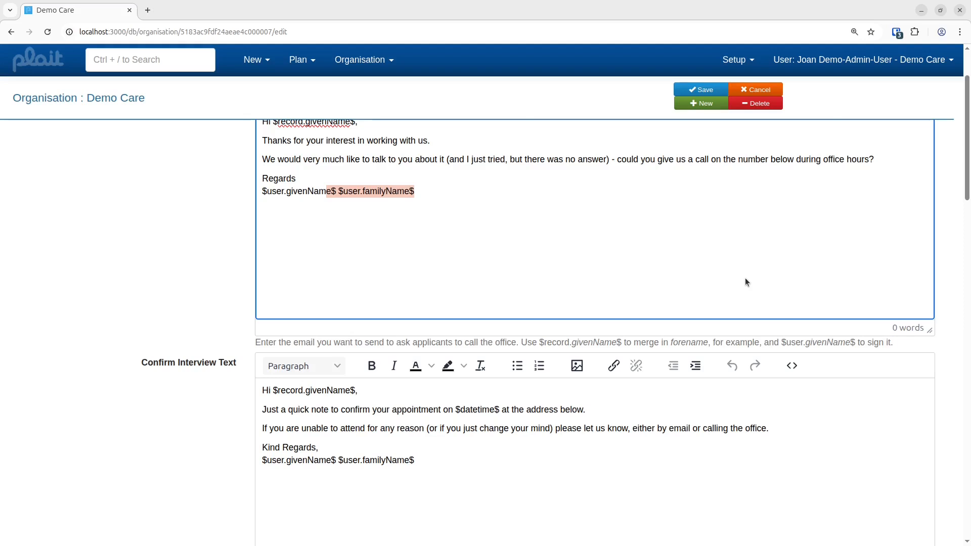
{"action": "scroll", "coordinate": [758, 354], "scroll_direction": "down", "scroll_amount": 7}
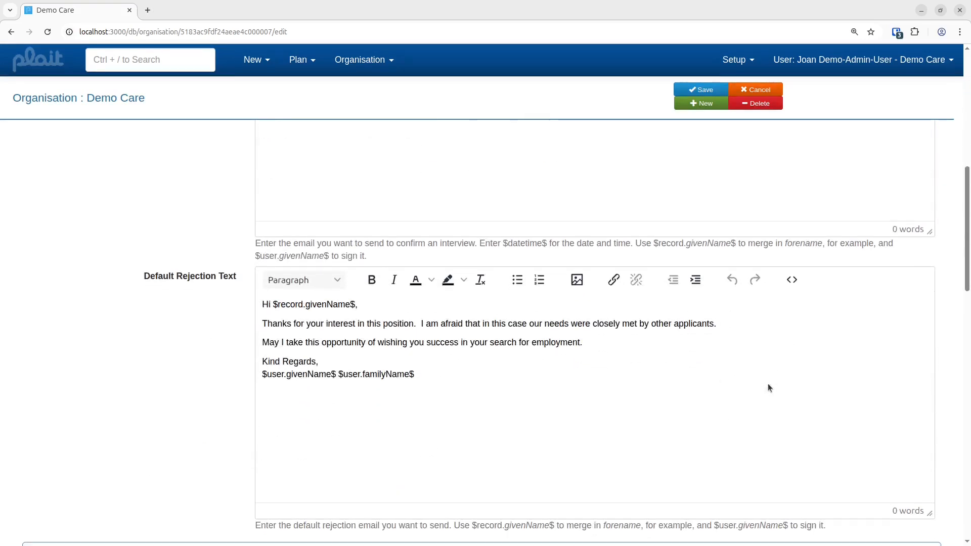
{"action": "scroll", "coordinate": [768, 383], "scroll_direction": "down", "scroll_amount": 7}
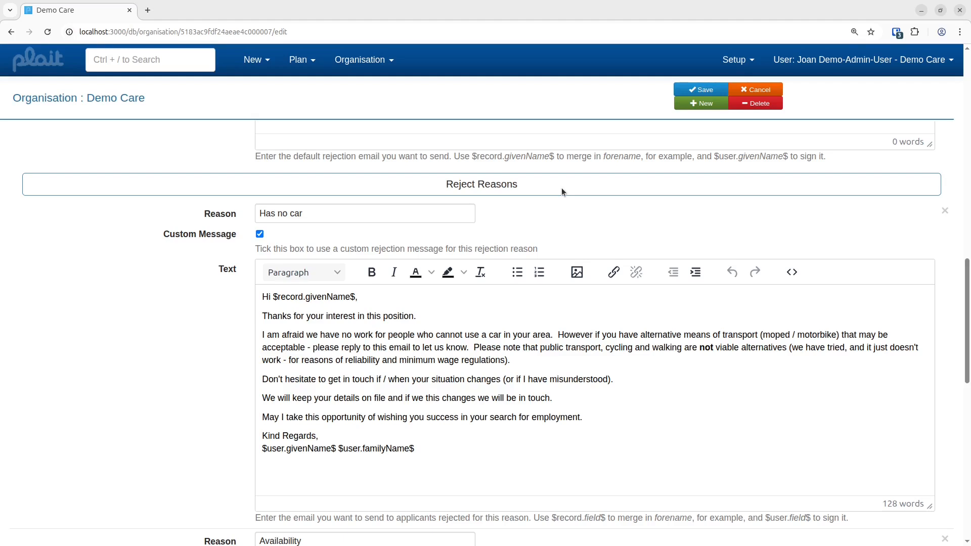
{"action": "scroll", "coordinate": [400, 359], "scroll_direction": "down", "scroll_amount": 1}
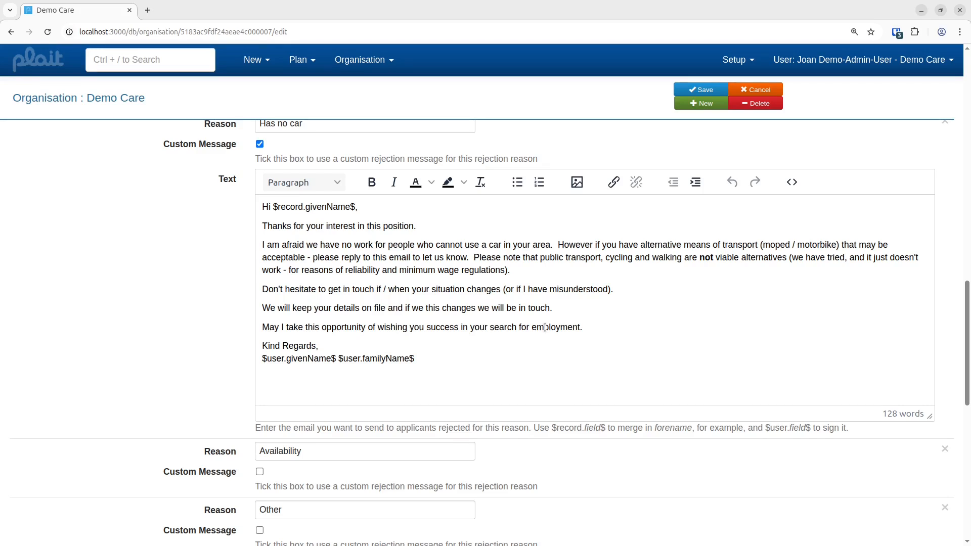
{"action": "scroll", "coordinate": [545, 328], "scroll_direction": "down", "scroll_amount": 10}
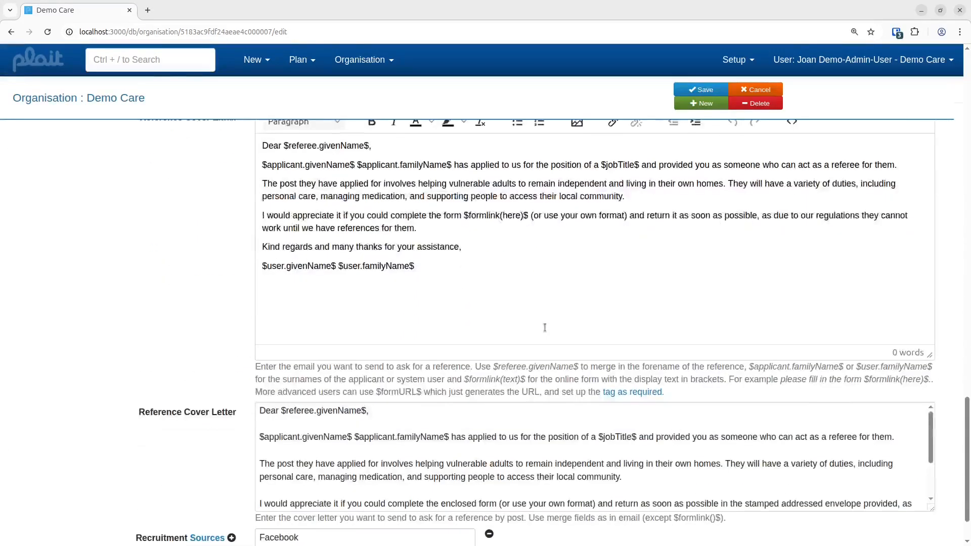
{"action": "scroll", "coordinate": [536, 325], "scroll_direction": "up", "scroll_amount": 2}
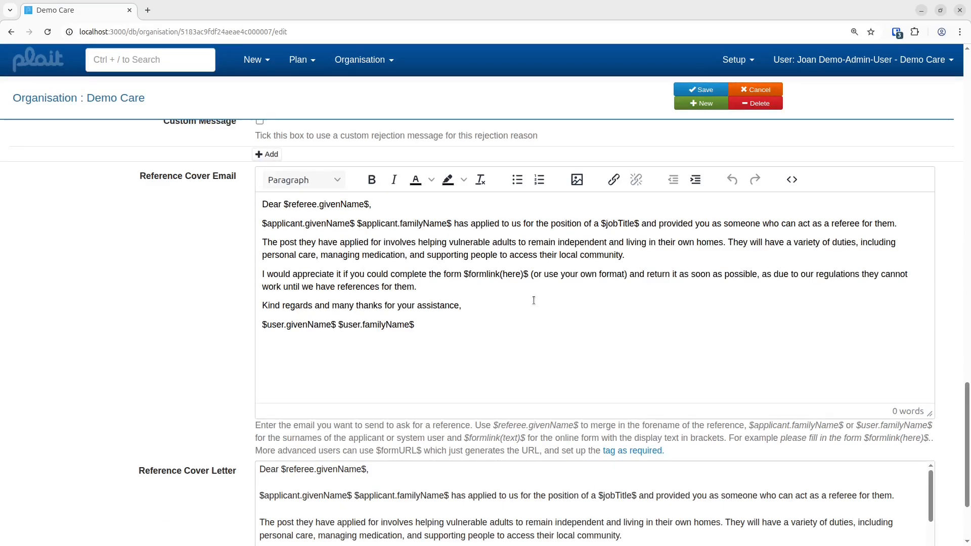
{"action": "scroll", "coordinate": [584, 358], "scroll_direction": "down", "scroll_amount": 2}
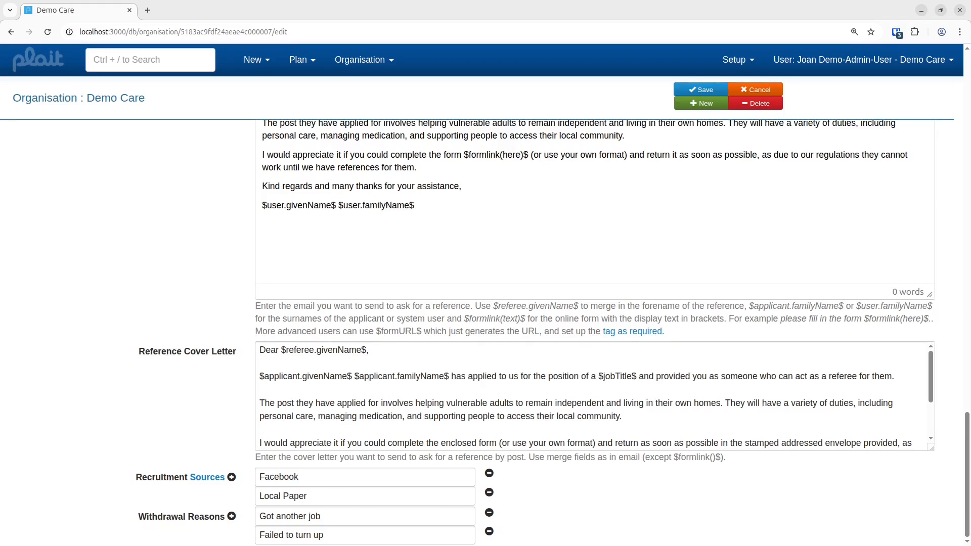
Step: Start a new applicant record from the home page and set its organisation to Demo Care
{"action": "left_click", "coordinate": [36, 62]}
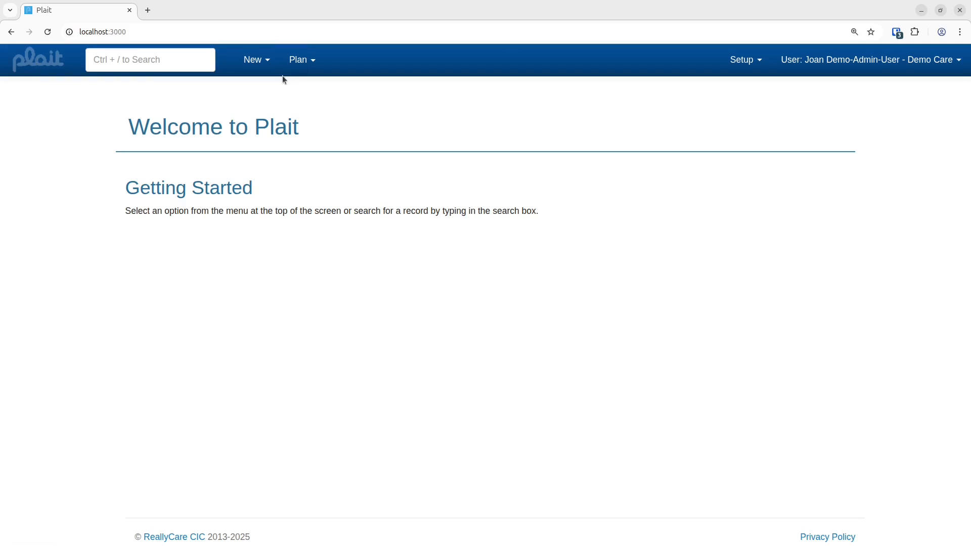
{"action": "left_click", "coordinate": [268, 62]}
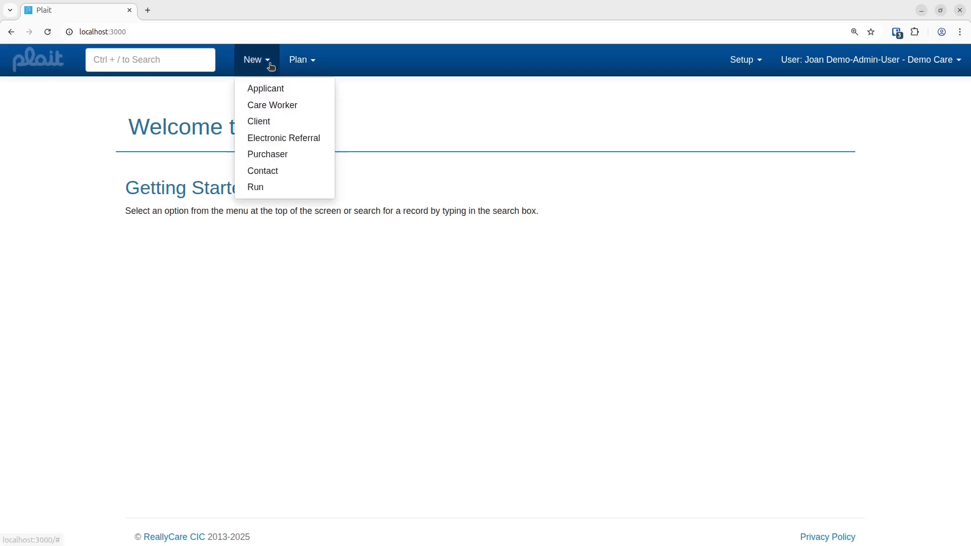
{"action": "left_click", "coordinate": [272, 91]}
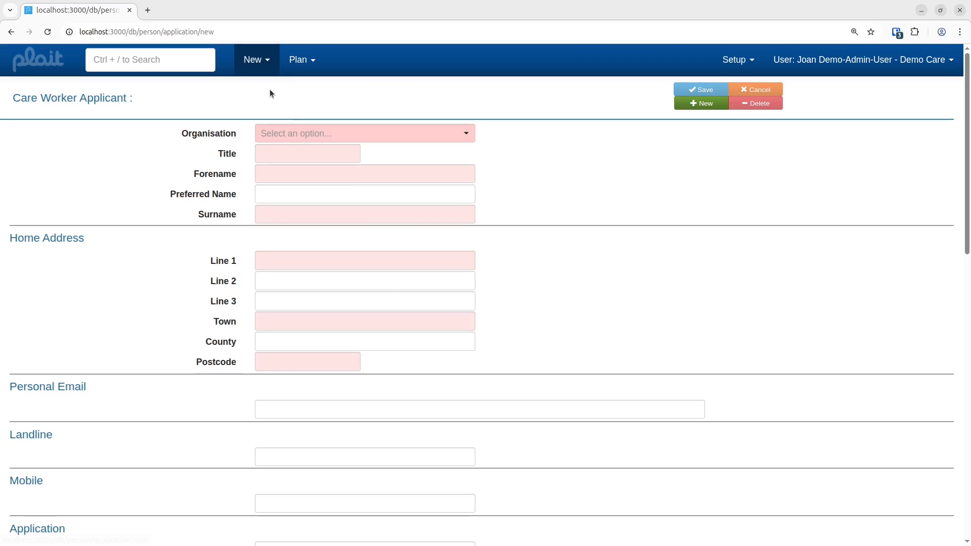
{"action": "left_click", "coordinate": [310, 137]}
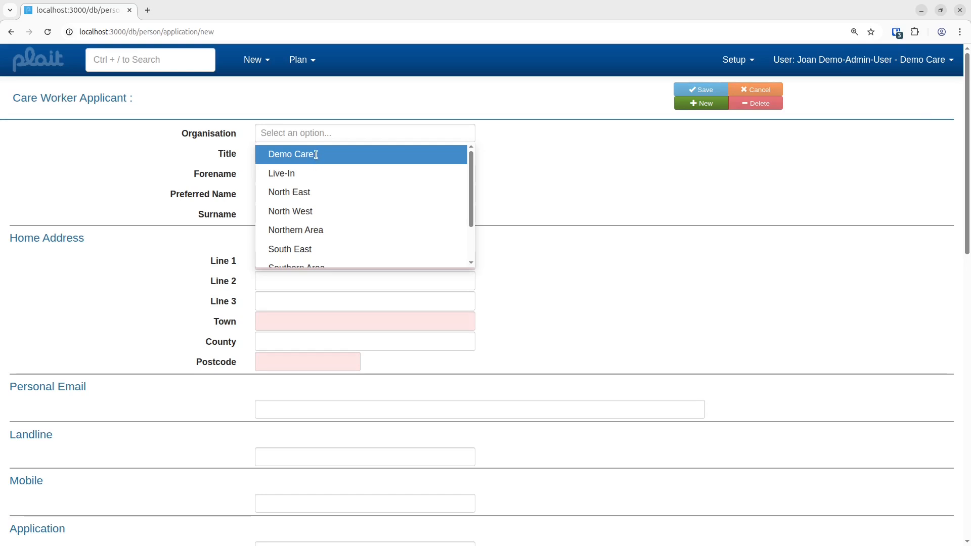
{"action": "left_click", "coordinate": [316, 156]}
Step: Enter the applicant's title Ms, forename, surname and home address line, town and postcode
{"action": "type", "text": "Ms"}
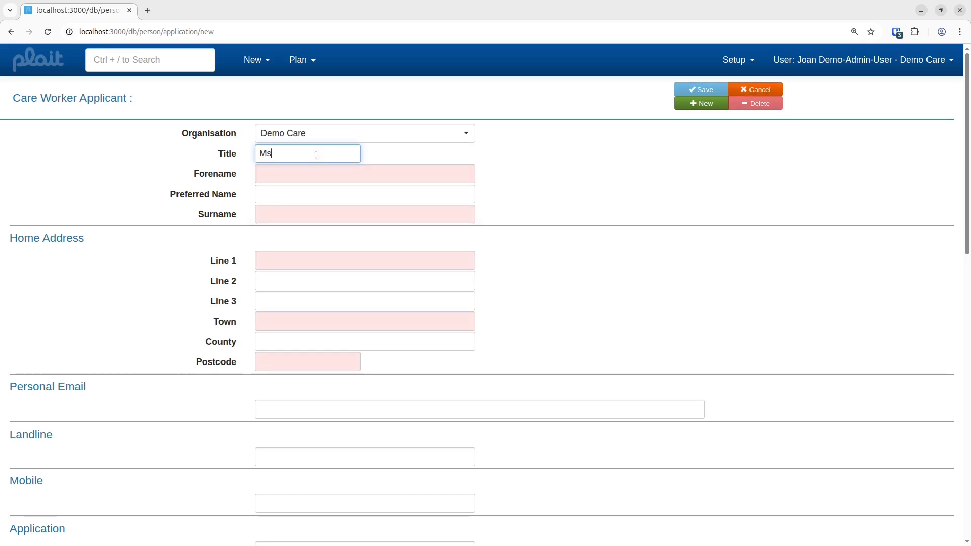
{"action": "key", "text": "Tab"}
{"action": "type", "text": "Jenny"}
{"action": "key", "text": "Tab"}
{"action": "key", "text": "Tab"}
{"action": "type", "text": "Smith"}
{"action": "key", "text": "Tab"}
{"action": "key", "text": "Tab"}
{"action": "key", "text": "Tab"}
{"action": "key", "text": "Tab"}
{"action": "type", "text": "Dorchester"}
{"action": "key", "text": "Tab"}
{"action": "key", "text": "Tab"}
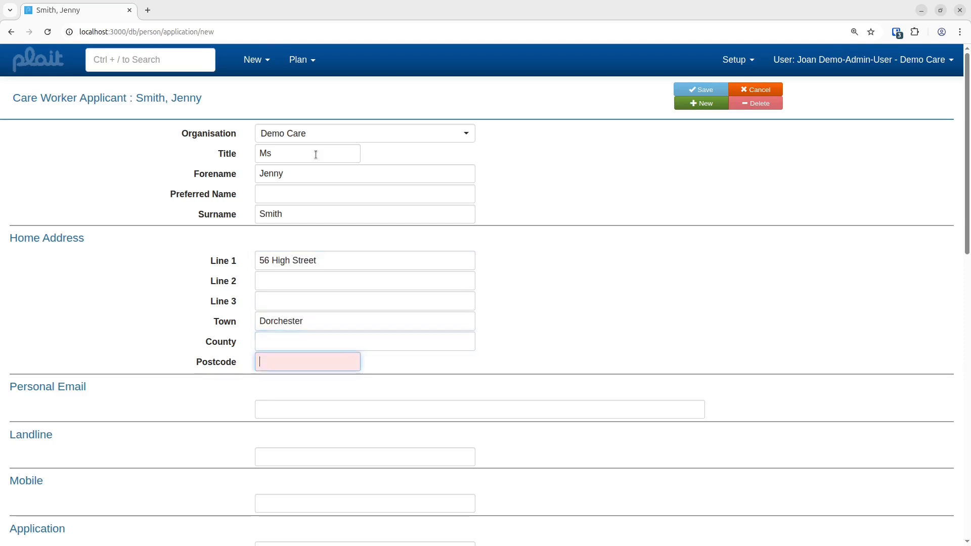
{"action": "type", "text": "DT1 4RE"}
Step: Fill in the applicant's personal e-mail address
{"action": "left_click", "coordinate": [436, 407]}
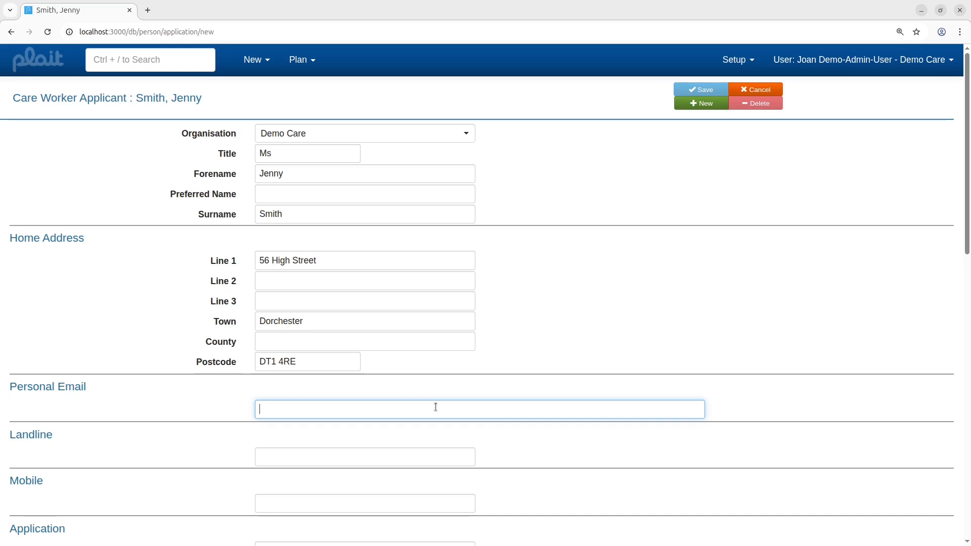
{"action": "type", "text": "jenny-s"}
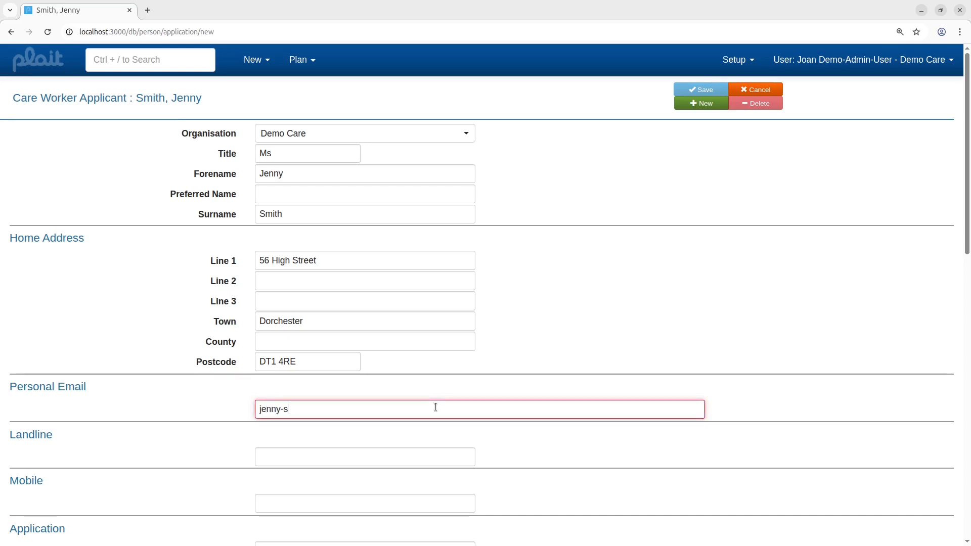
{"action": "type", "text": "mith@example.com"}
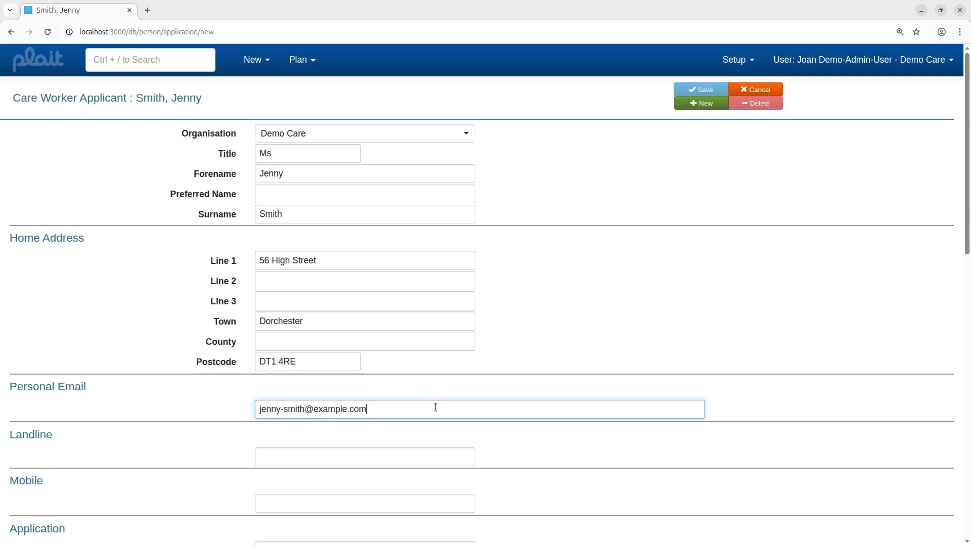
{"action": "key", "text": "Tab"}
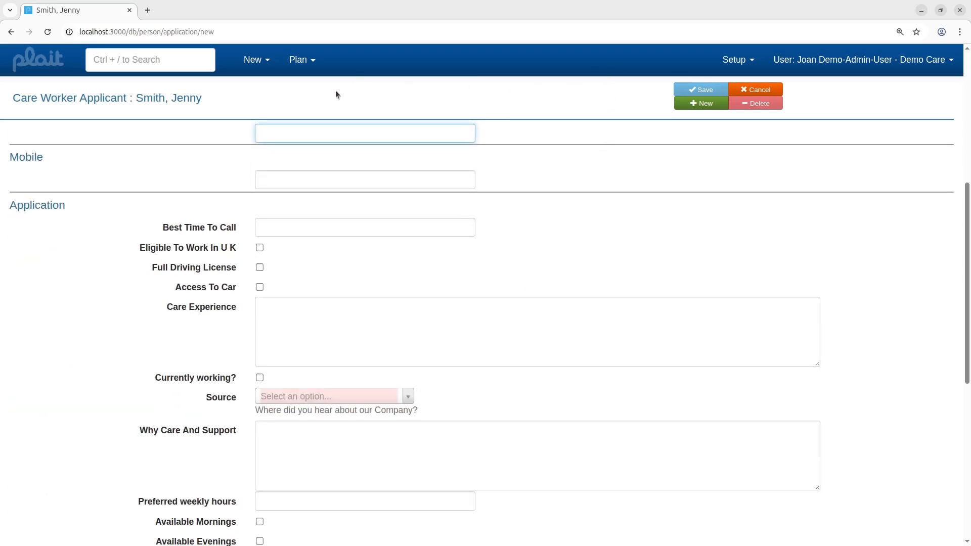
Step: Tick Eligible To Work In UK, Full Driving License and Access To Car, and choose the applicant's source
{"action": "left_click", "coordinate": [260, 248]}
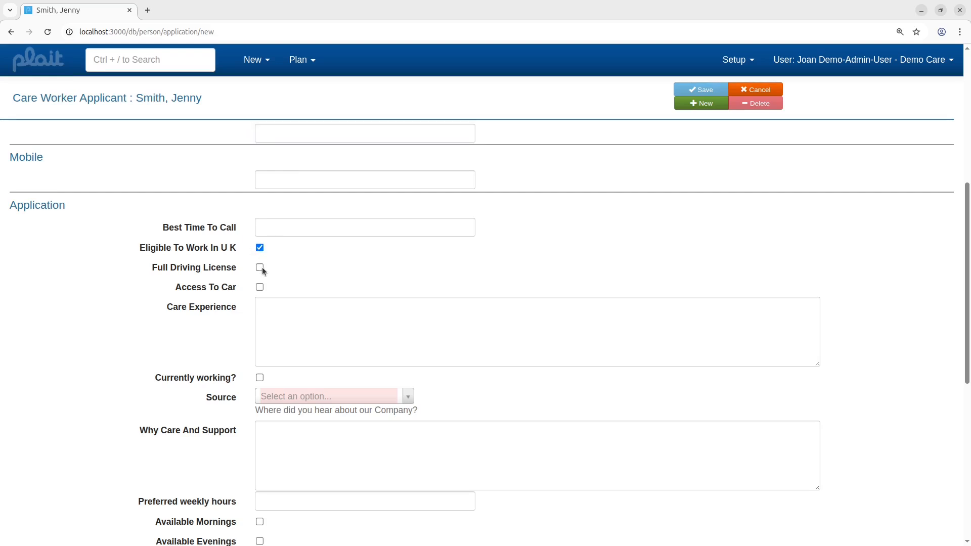
{"action": "left_click", "coordinate": [260, 268]}
{"action": "key", "text": "Tab"}
{"action": "key", "text": "space"}
{"action": "key", "text": "Tab"}
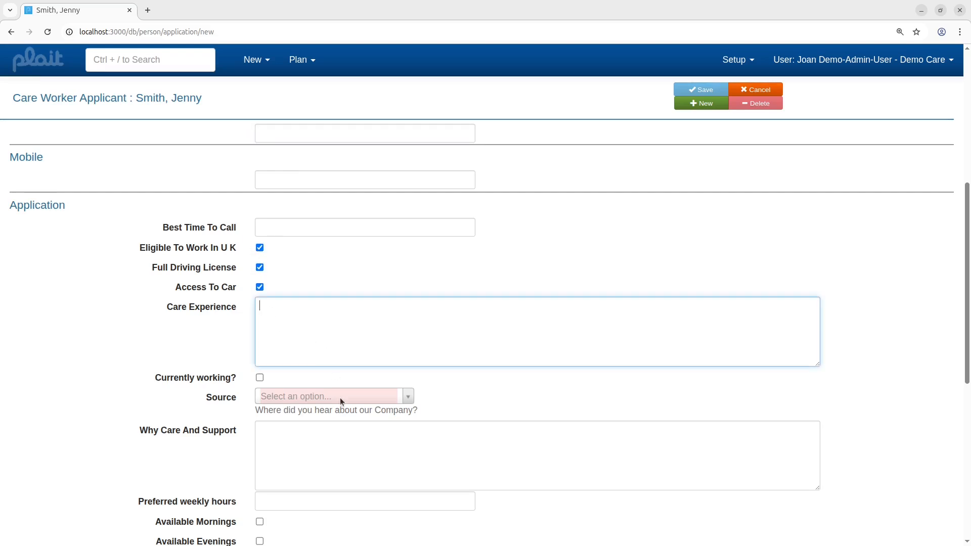
{"action": "left_click", "coordinate": [340, 398]}
{"action": "left_click", "coordinate": [340, 433]}
Step: Save the new care worker applicant record
{"action": "scroll", "coordinate": [408, 396], "scroll_direction": "down", "scroll_amount": 7}
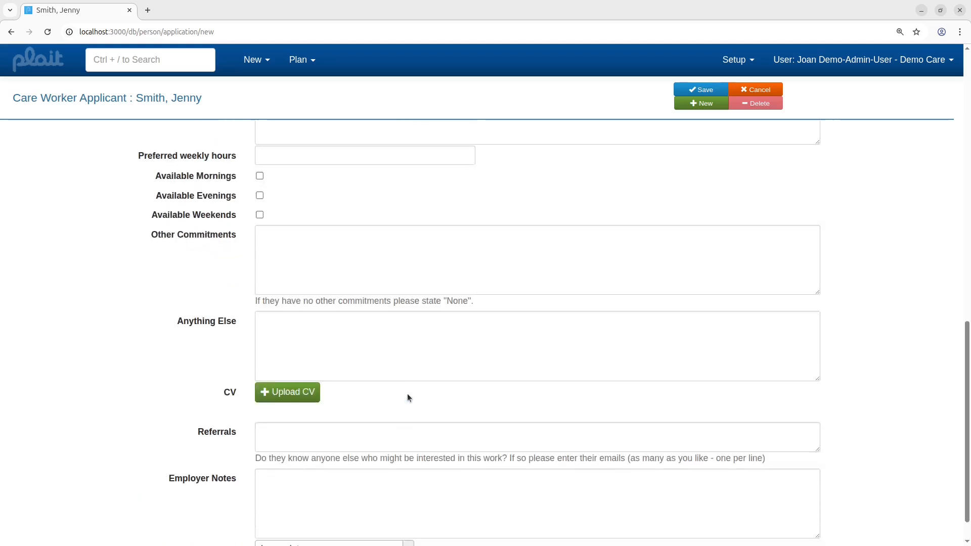
{"action": "scroll", "coordinate": [408, 396], "scroll_direction": "up", "scroll_amount": 2}
{"action": "scroll", "coordinate": [803, 334], "scroll_direction": "down", "scroll_amount": 2}
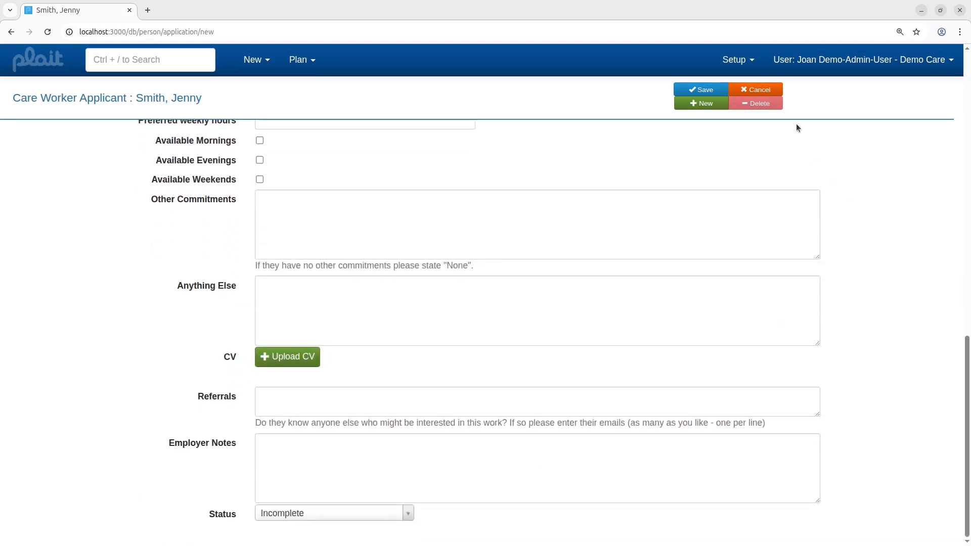
{"action": "left_click", "coordinate": [694, 95]}
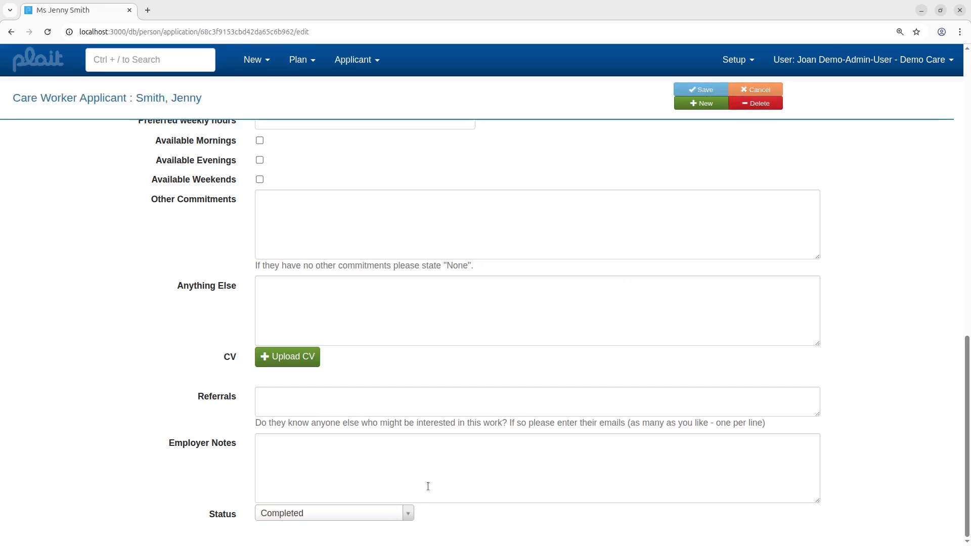
Step: Check the home page alerts, then search for 'org demo' to open the Demo Care organisation
{"action": "left_click", "coordinate": [49, 66]}
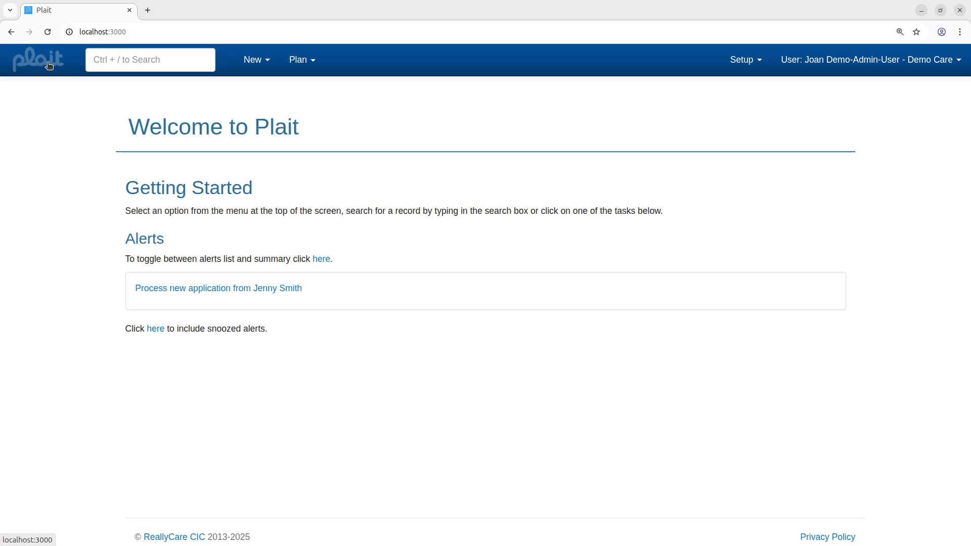
{"action": "left_click", "coordinate": [49, 65]}
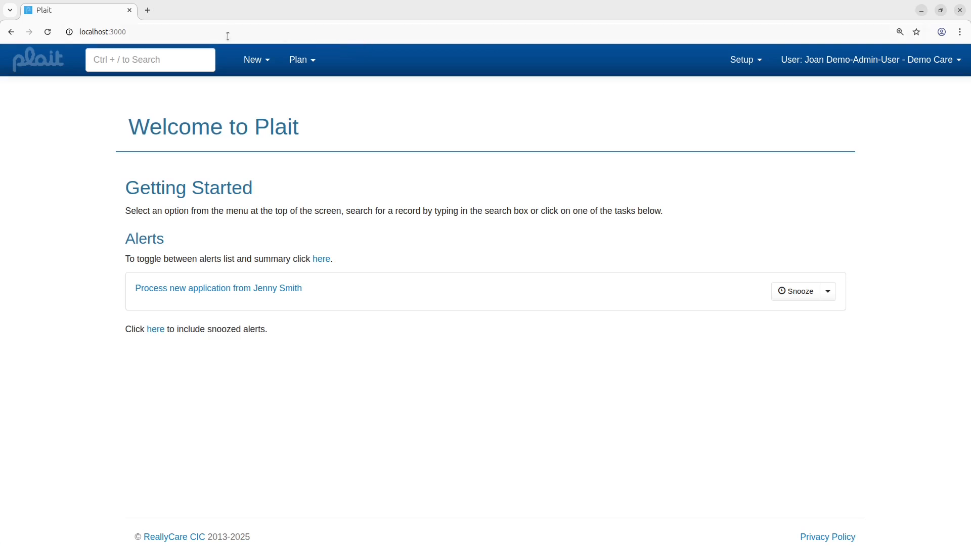
{"action": "left_click", "coordinate": [193, 61]}
{"action": "type", "text": "org demo"}
{"action": "key", "text": "Return"}
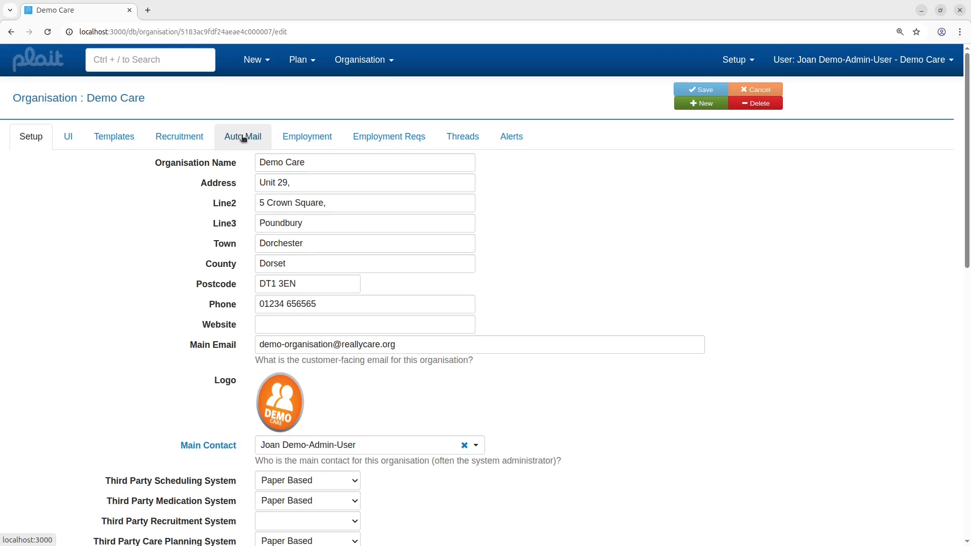
Step: Review the organisation's Auto Mail handler settings, then return to the home page
{"action": "left_click", "coordinate": [243, 137]}
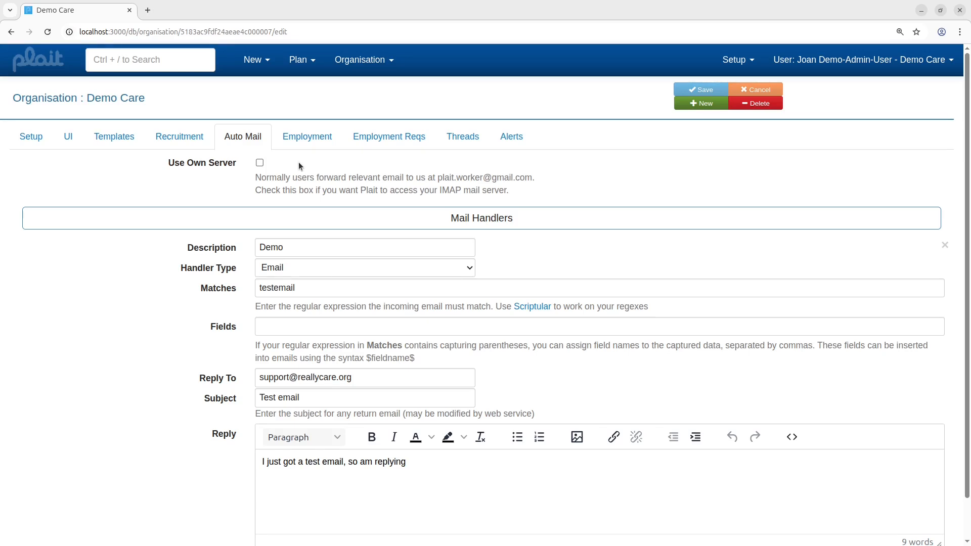
{"action": "scroll", "coordinate": [490, 417], "scroll_direction": "down", "scroll_amount": 1}
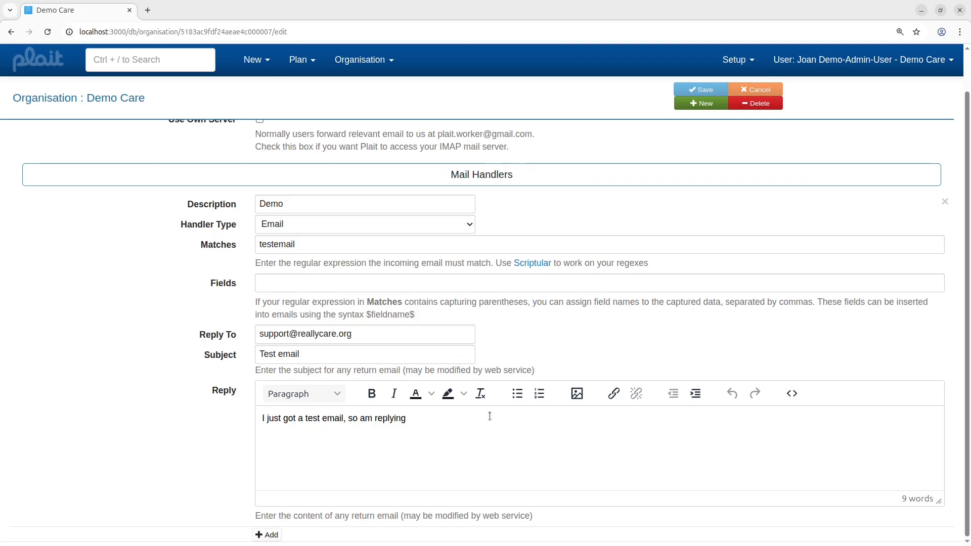
{"action": "left_click", "coordinate": [39, 60]}
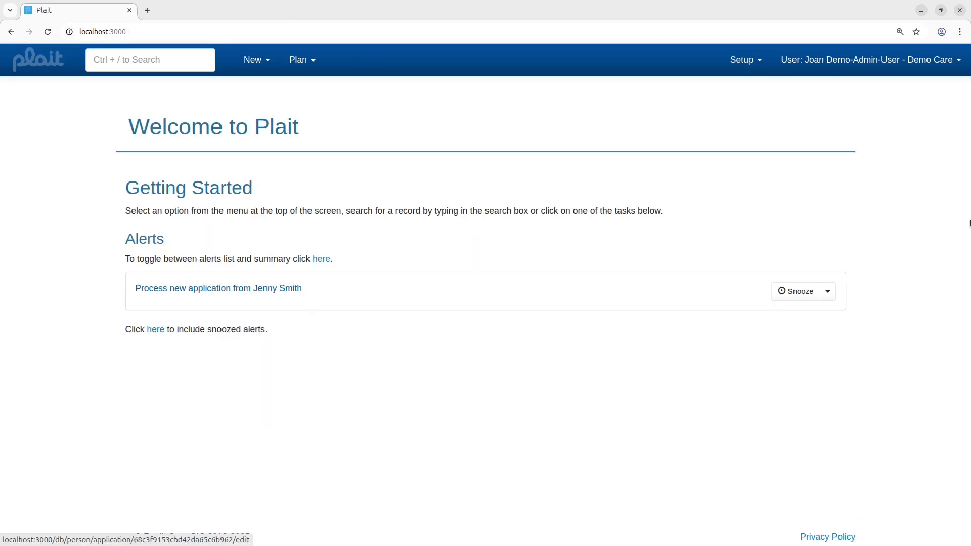
Step: Open the user options and examine the alert suppression settings for recruitment alerts
{"action": "left_click", "coordinate": [919, 135]}
{"action": "scroll", "coordinate": [907, 204], "scroll_direction": "down", "scroll_amount": 15}
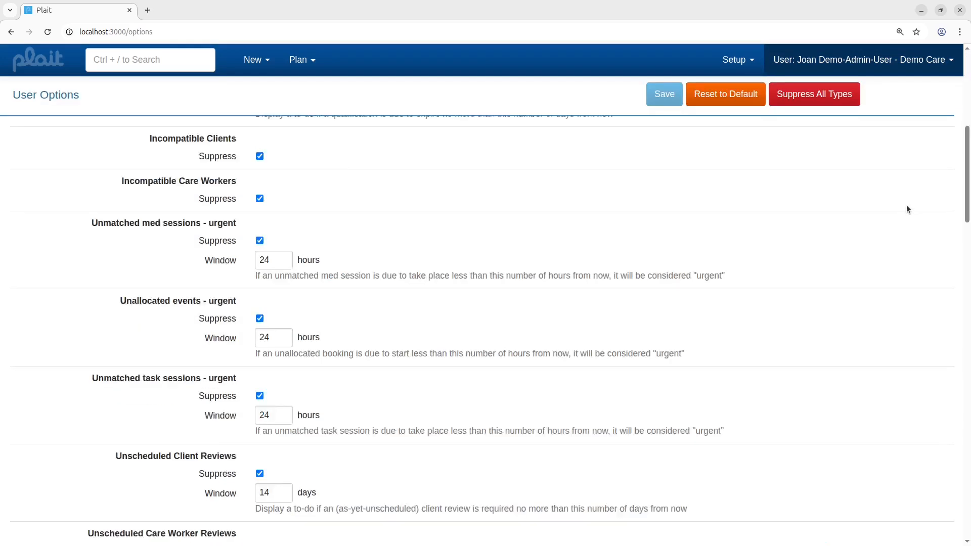
{"action": "scroll", "coordinate": [906, 205], "scroll_direction": "down", "scroll_amount": 1}
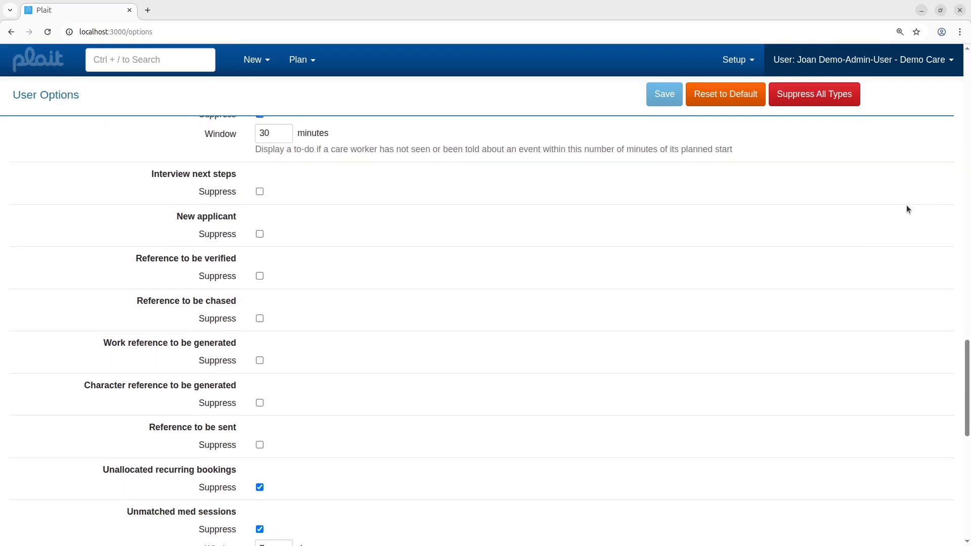
{"action": "scroll", "coordinate": [921, 88], "scroll_direction": "down", "scroll_amount": 1}
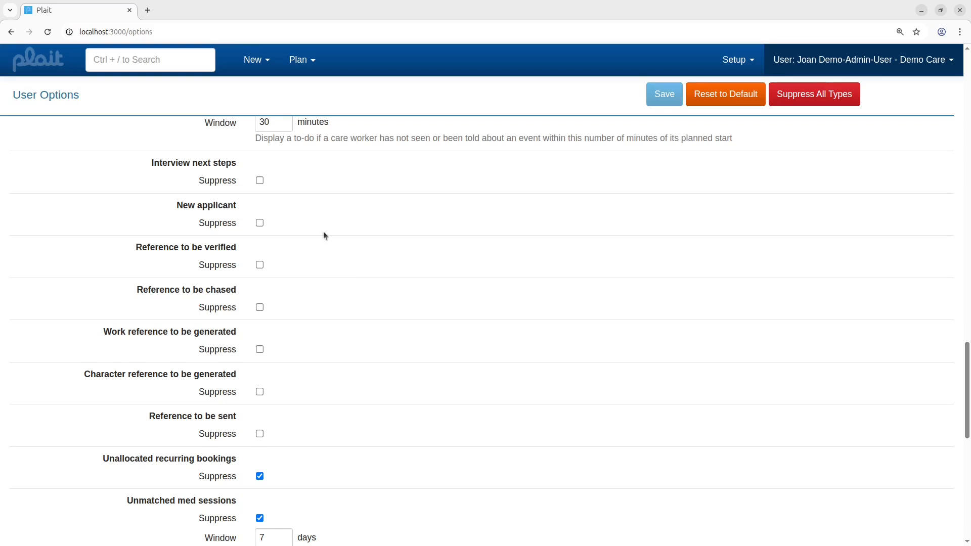
{"action": "left_click", "coordinate": [45, 63]}
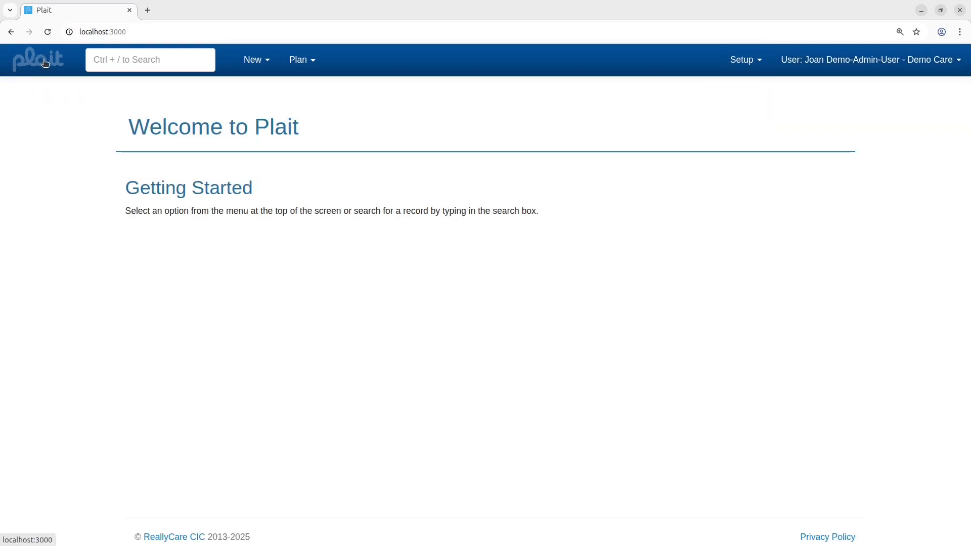
{"action": "left_click", "coordinate": [222, 285]}
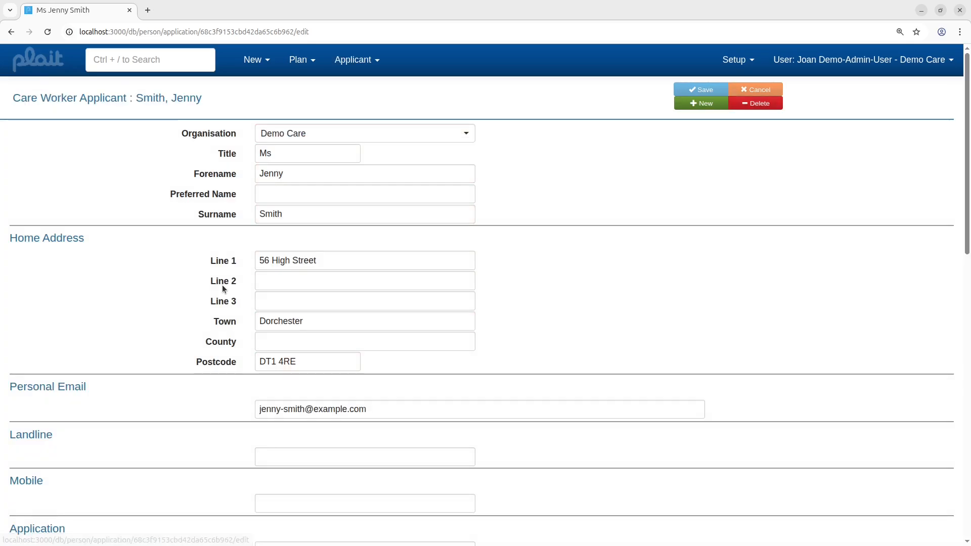
{"action": "scroll", "coordinate": [261, 344], "scroll_direction": "down", "scroll_amount": 13}
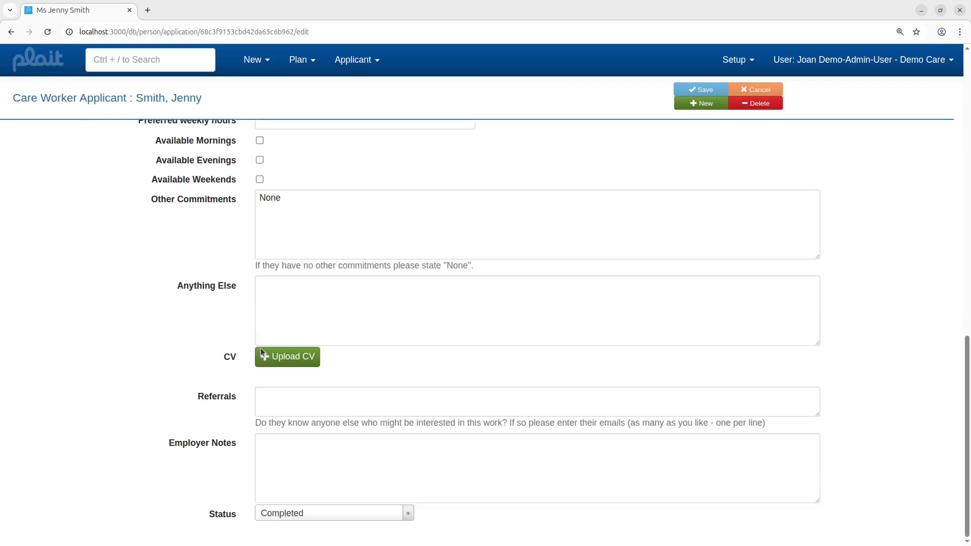
{"action": "left_click", "coordinate": [286, 516]}
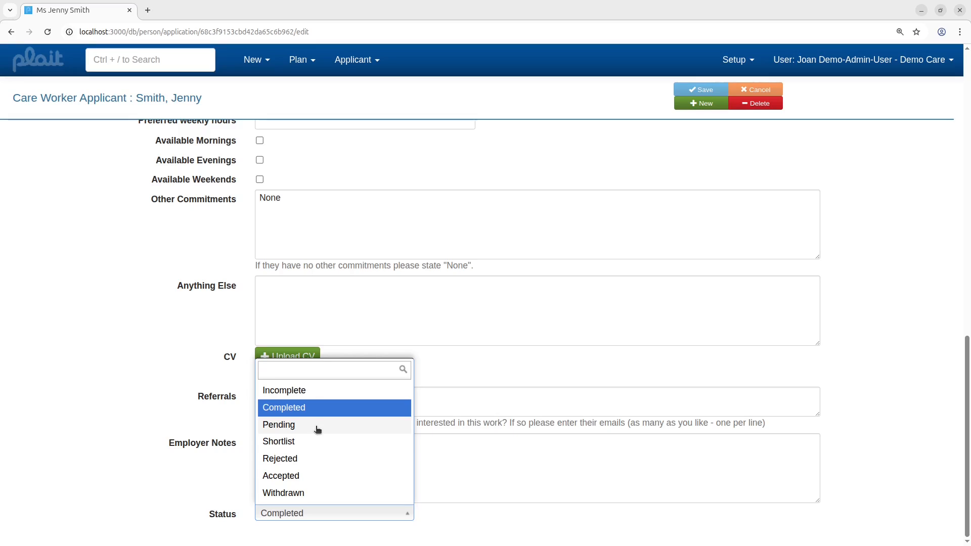
{"action": "scroll", "coordinate": [281, 212], "scroll_direction": "up", "scroll_amount": 12}
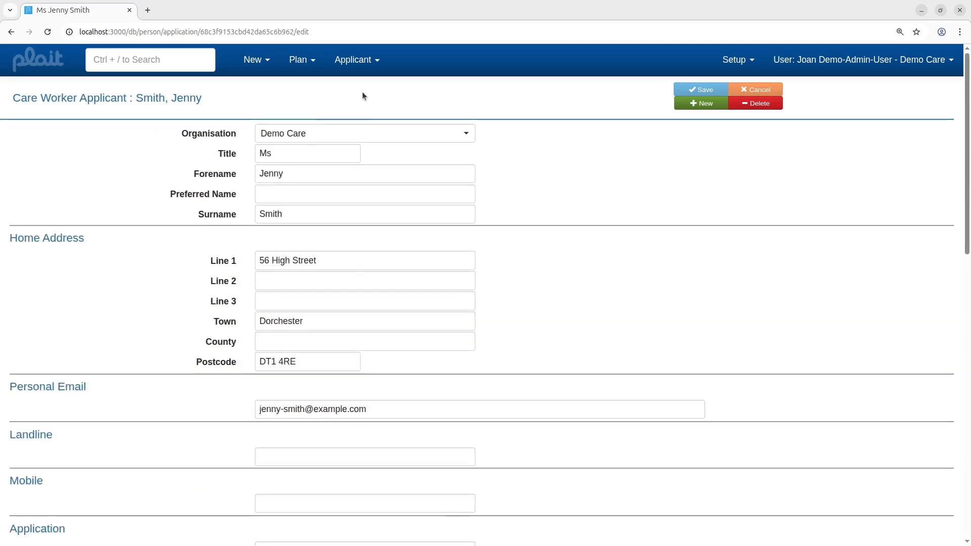
Step: Preview the 'Ask them to call the office' email for the applicant without sending it
{"action": "left_click", "coordinate": [377, 62]}
{"action": "scroll", "coordinate": [416, 113], "scroll_direction": "down", "scroll_amount": 12}
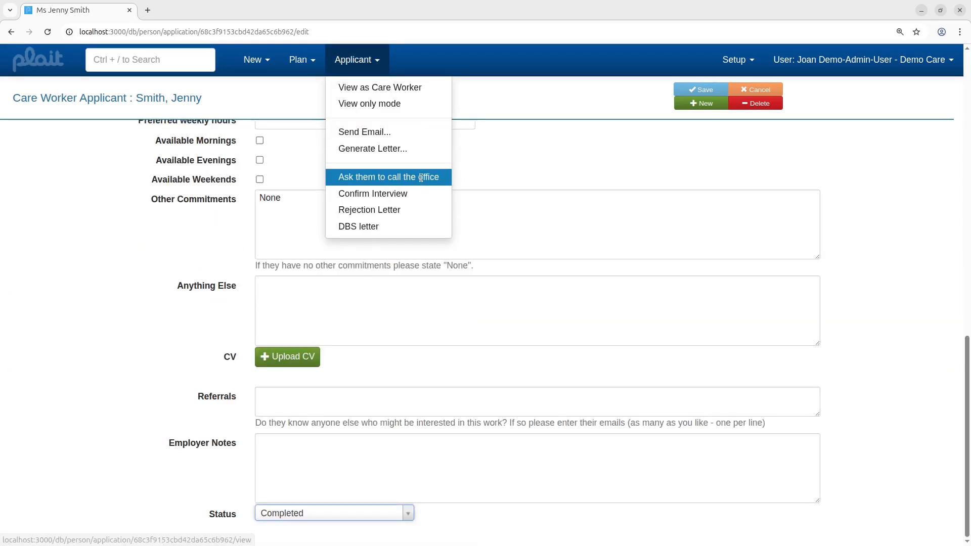
{"action": "left_click", "coordinate": [418, 177]}
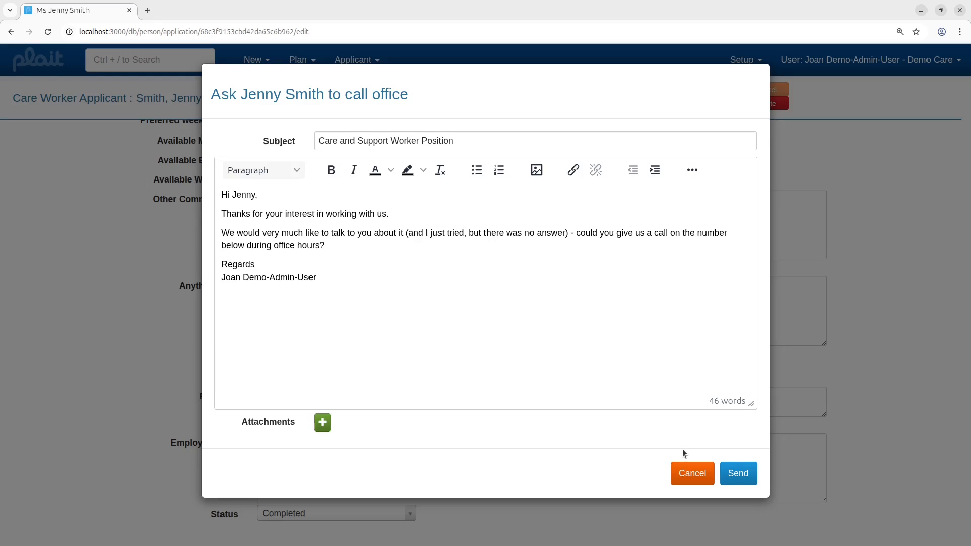
{"action": "left_click", "coordinate": [693, 475]}
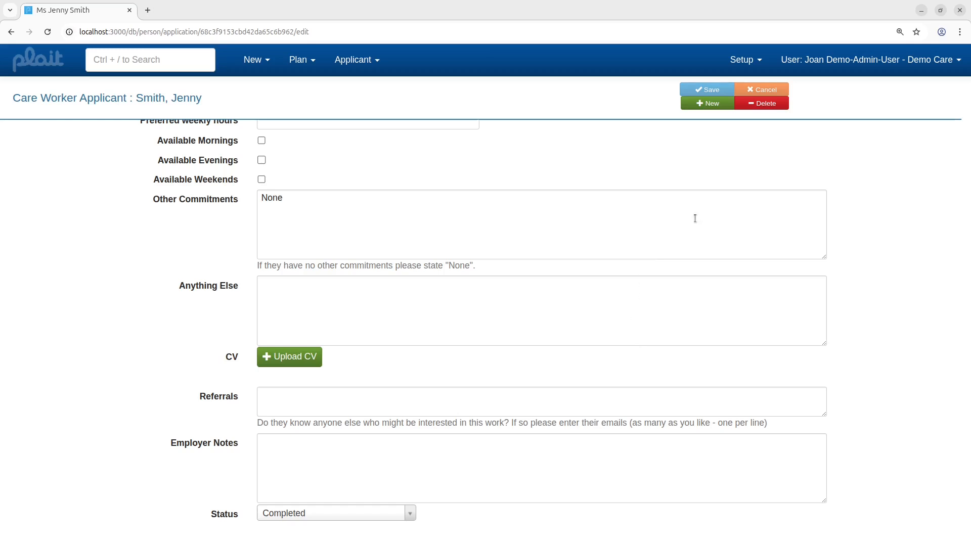
Step: Draft an interview confirmation for 15/09/2025 at 12:00 and cancel it
{"action": "left_click", "coordinate": [377, 68]}
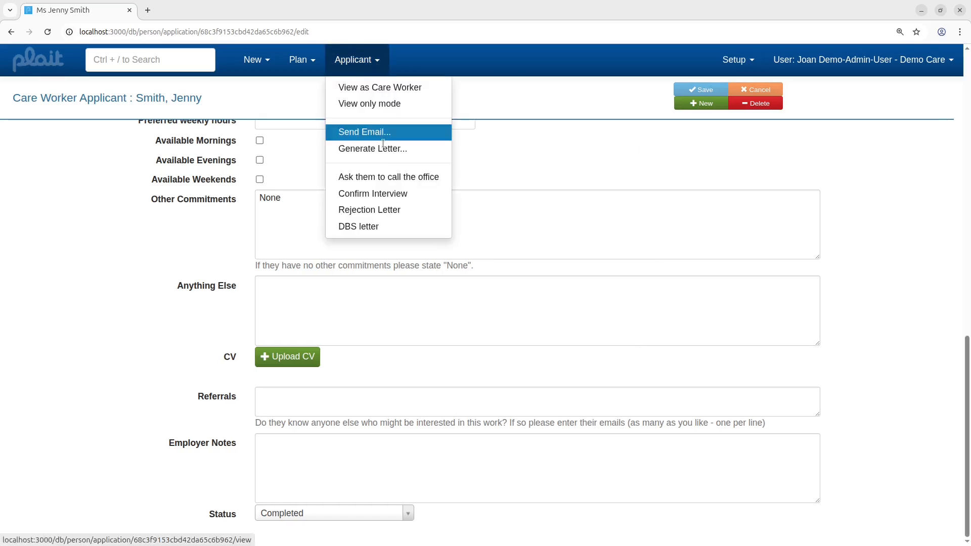
{"action": "left_click", "coordinate": [385, 193]}
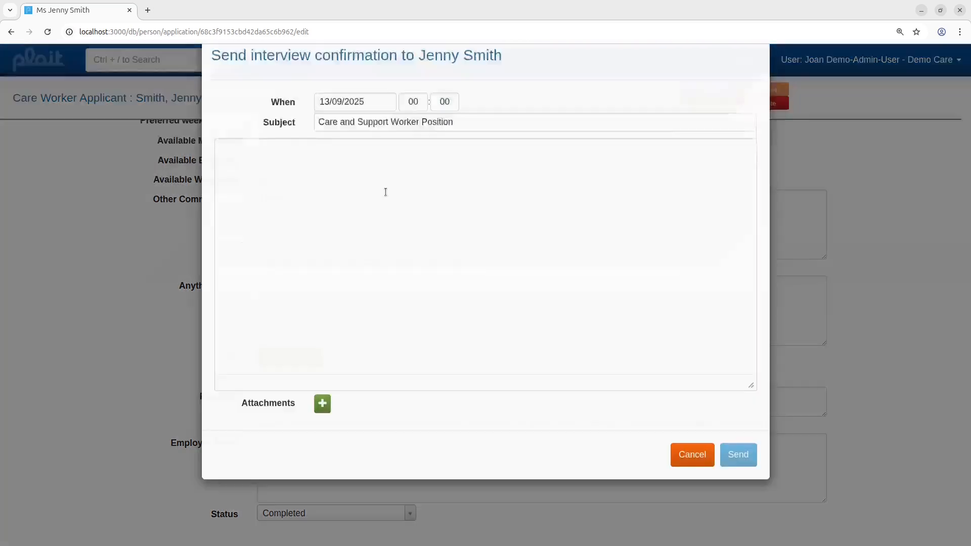
{"action": "left_click", "coordinate": [366, 139]}
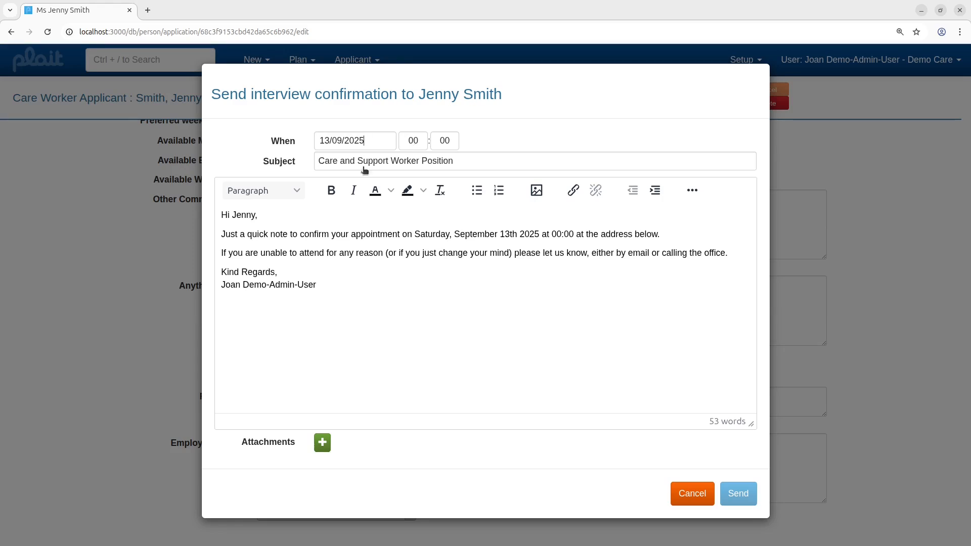
{"action": "left_click", "coordinate": [407, 139]}
{"action": "type", "text": "1"}
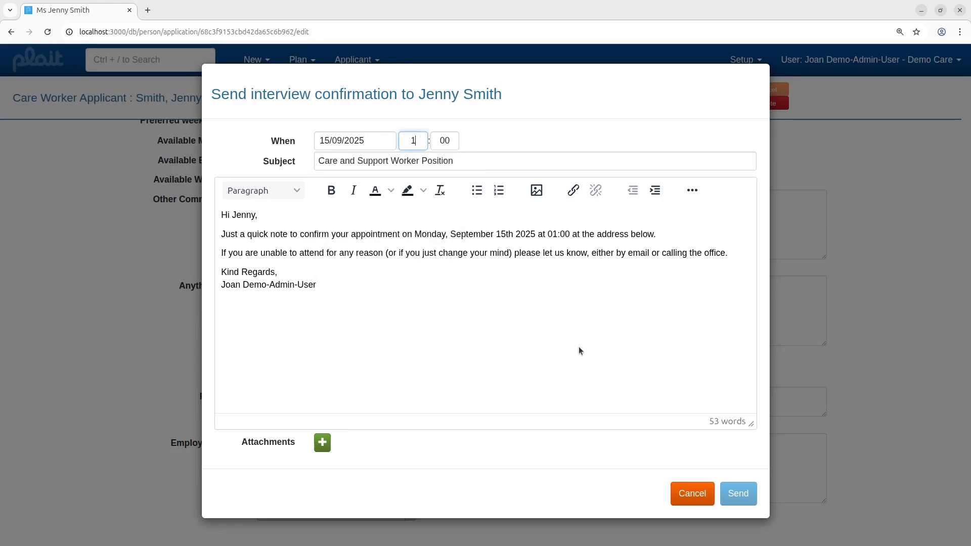
{"action": "type", "text": "2"}
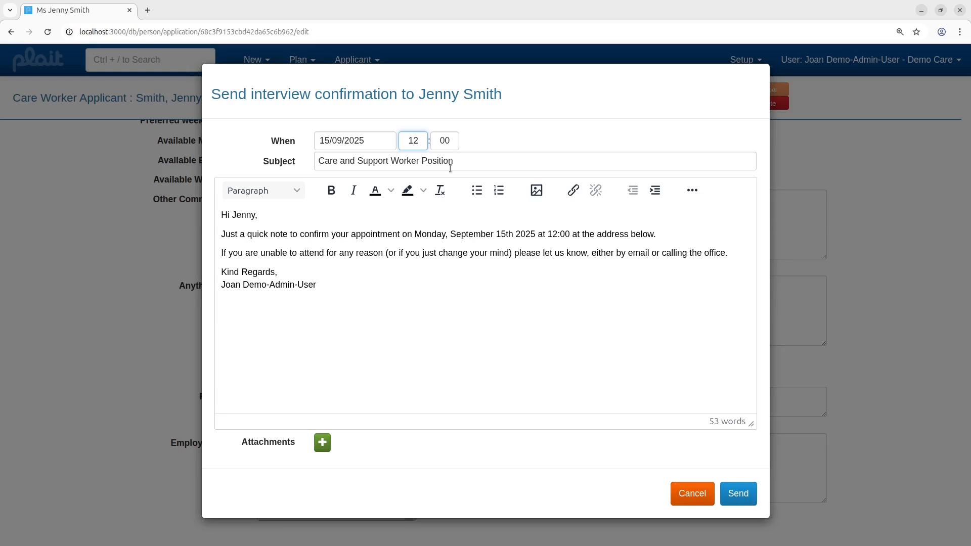
{"action": "left_click", "coordinate": [694, 496]}
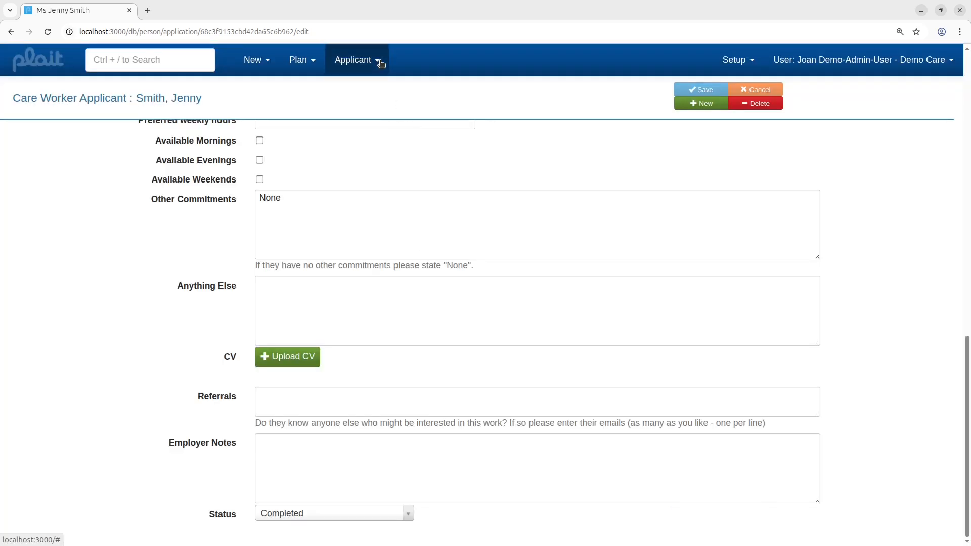
Step: Prepare a rejection letter with reason 'Has no car' and cancel it
{"action": "left_click", "coordinate": [379, 62]}
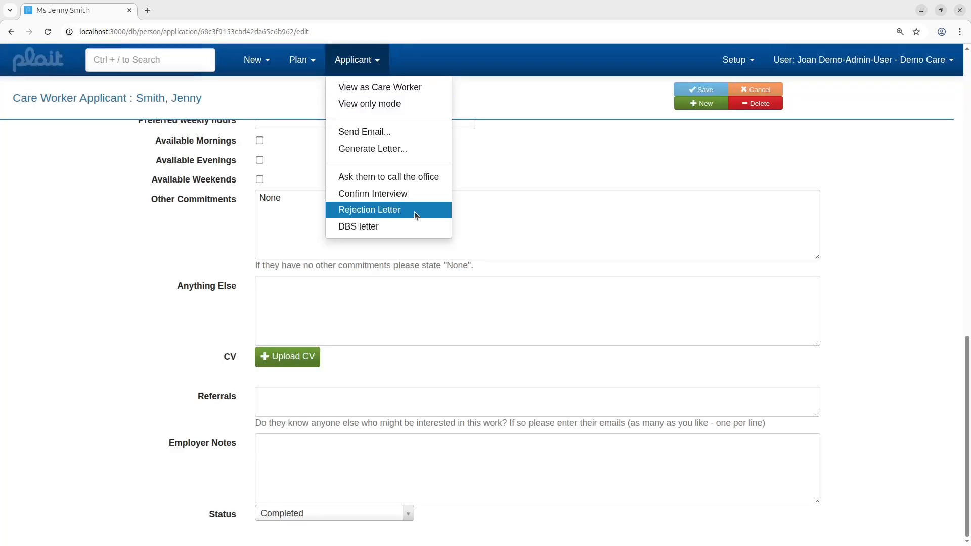
{"action": "left_click", "coordinate": [415, 211]}
{"action": "left_click", "coordinate": [491, 146]}
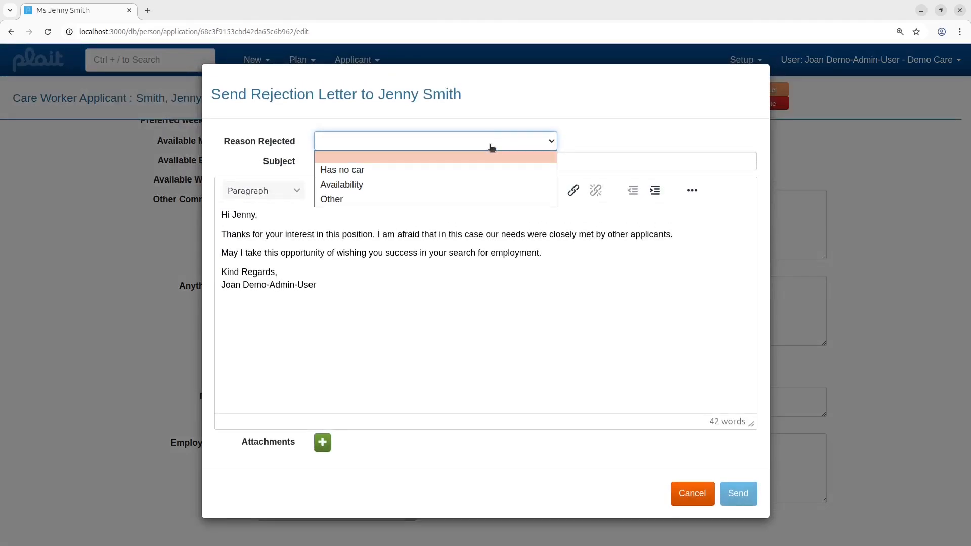
{"action": "left_click", "coordinate": [485, 171]}
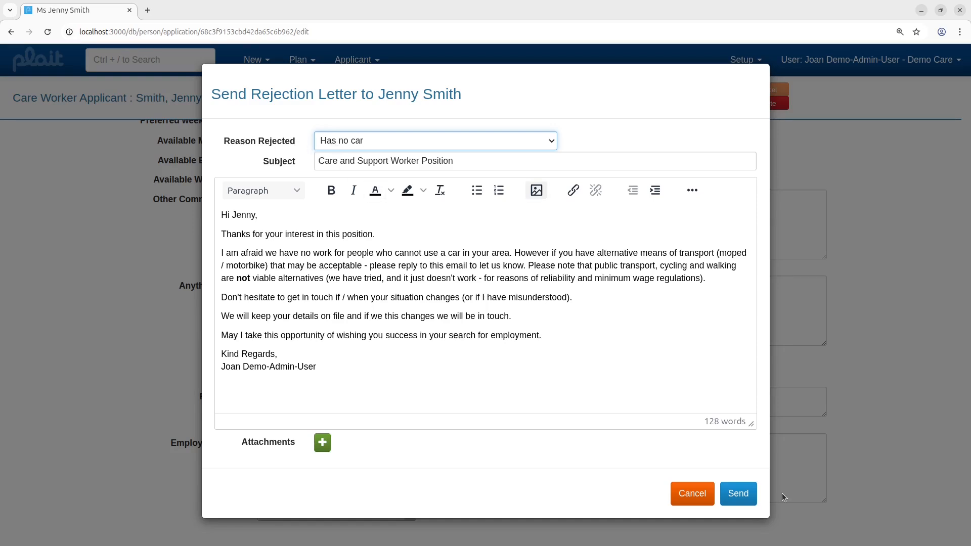
{"action": "left_click", "coordinate": [693, 495]}
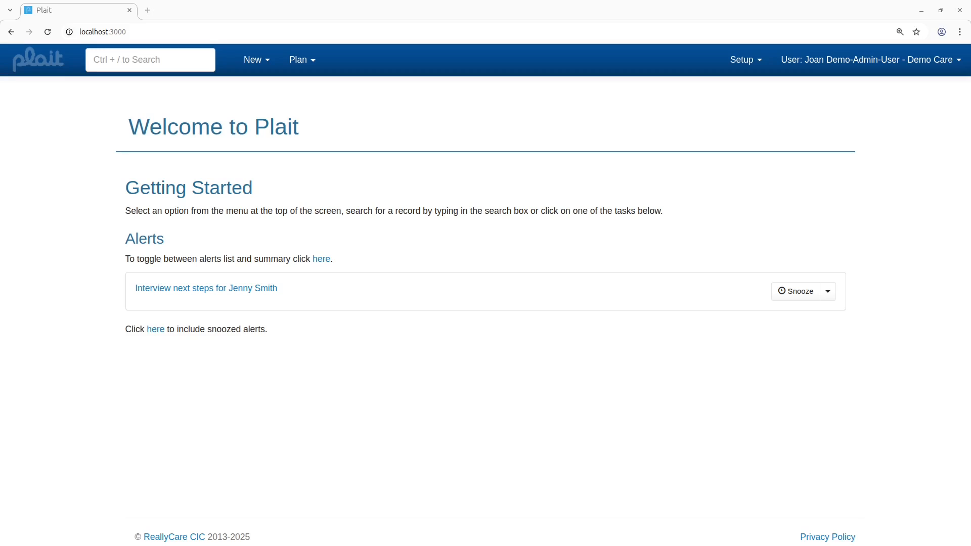
{"action": "left_click", "coordinate": [194, 286]}
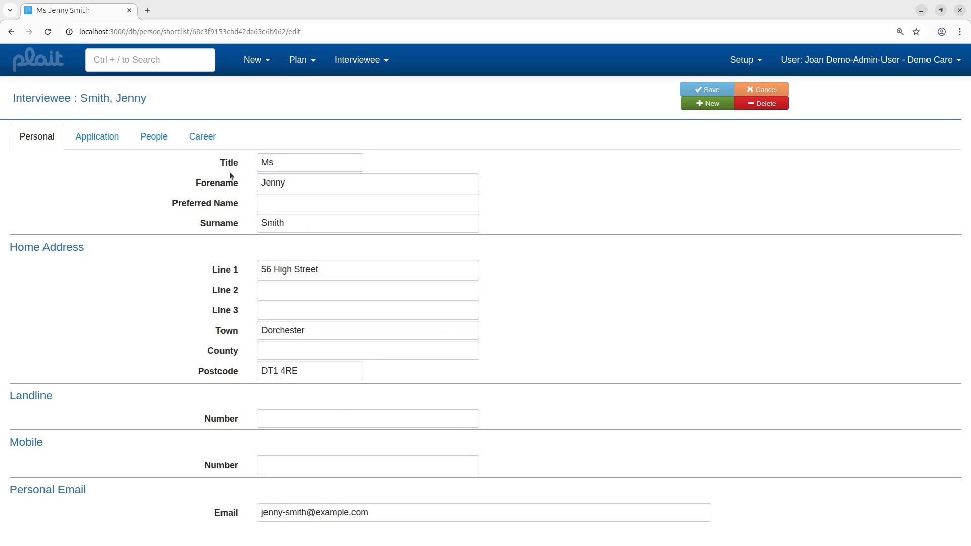
{"action": "left_click", "coordinate": [91, 137]}
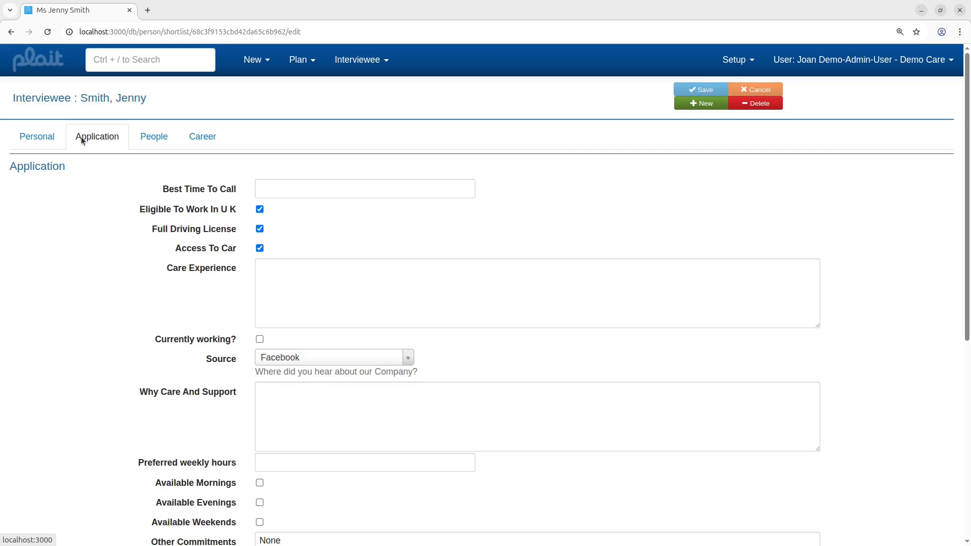
{"action": "scroll", "coordinate": [303, 271], "scroll_direction": "down", "scroll_amount": 7}
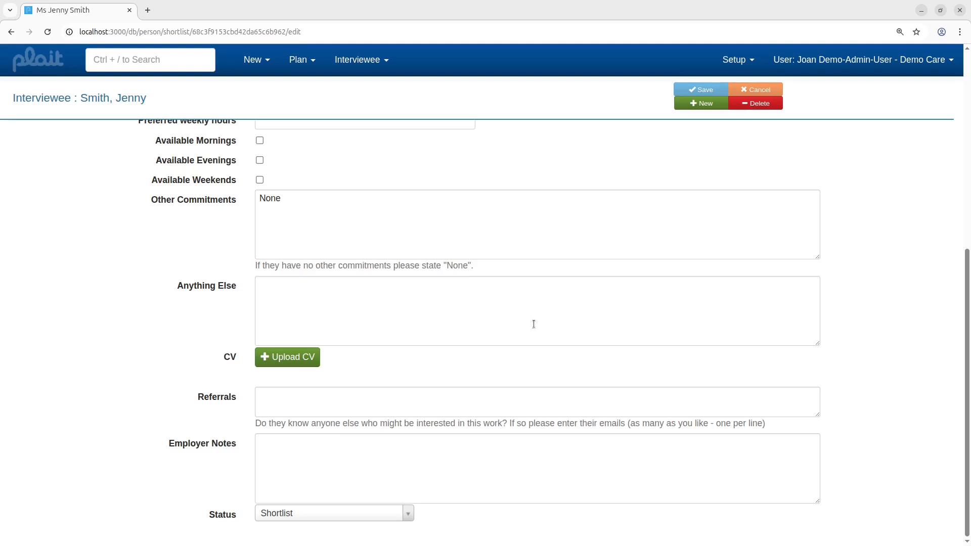
{"action": "left_click", "coordinate": [408, 515]}
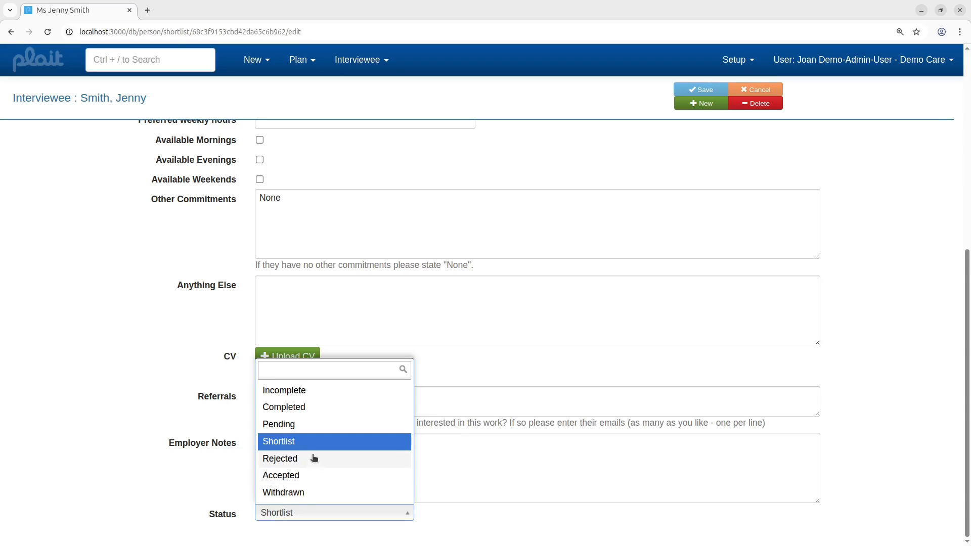
{"action": "left_click", "coordinate": [302, 478]}
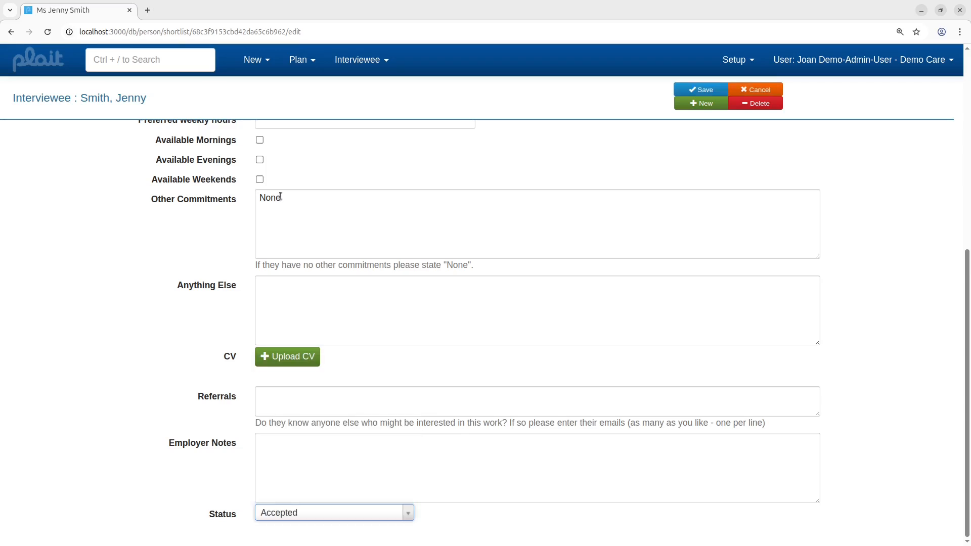
{"action": "scroll", "coordinate": [292, 194], "scroll_direction": "up", "scroll_amount": 7}
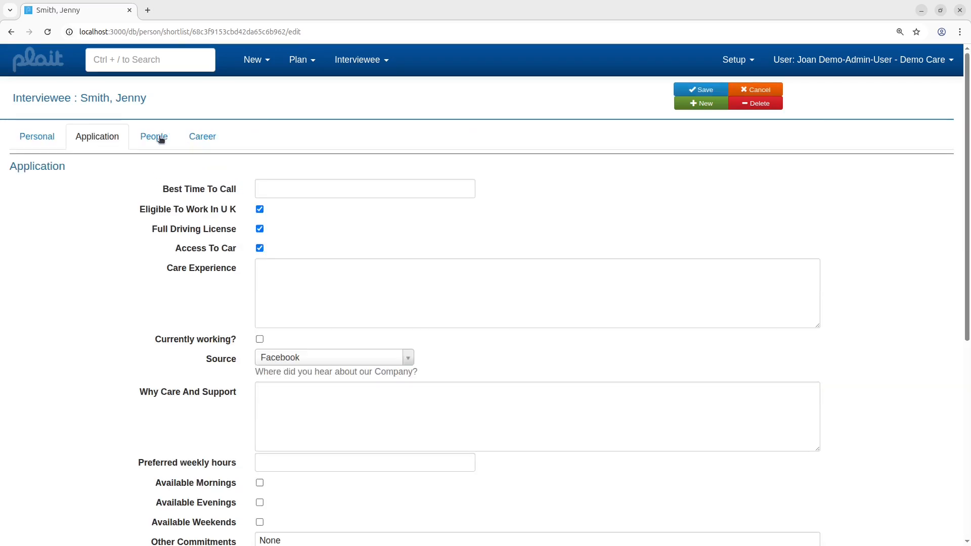
{"action": "left_click", "coordinate": [160, 140]}
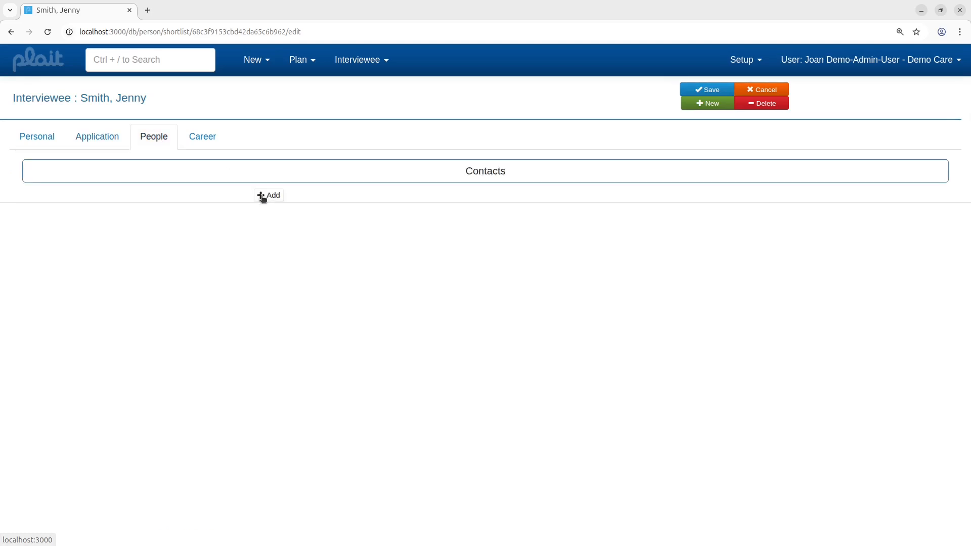
{"action": "left_click", "coordinate": [267, 66]}
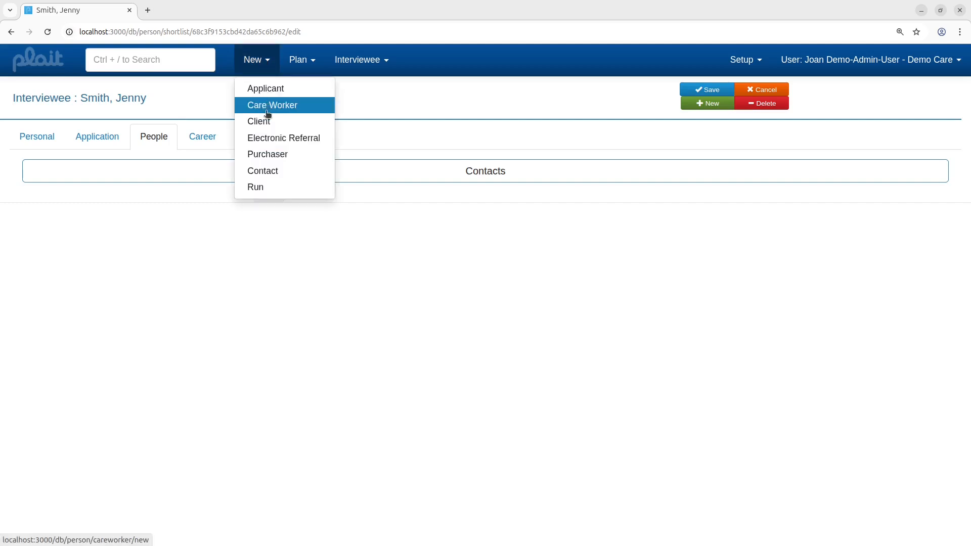
{"action": "right_click", "coordinate": [276, 171]}
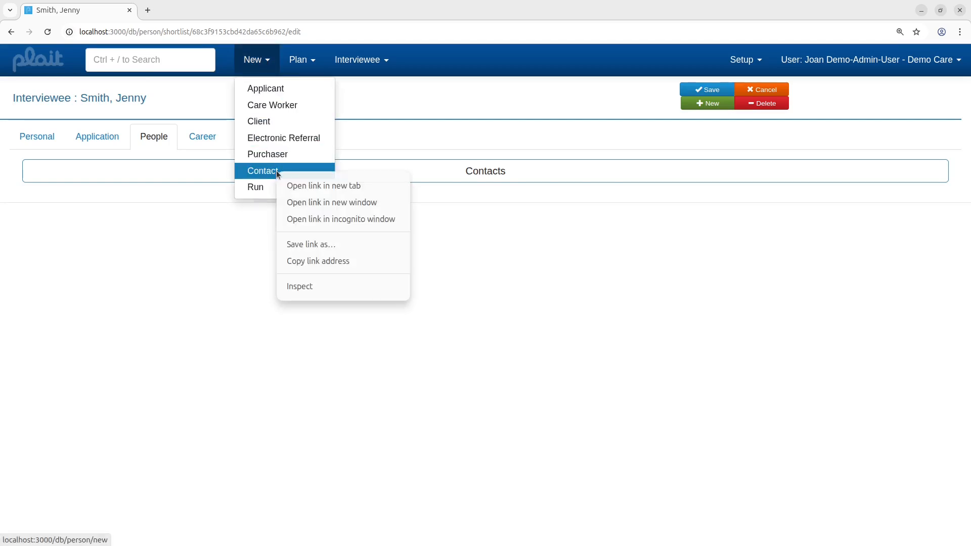
{"action": "left_click", "coordinate": [309, 188]}
{"action": "left_click", "coordinate": [182, 11]}
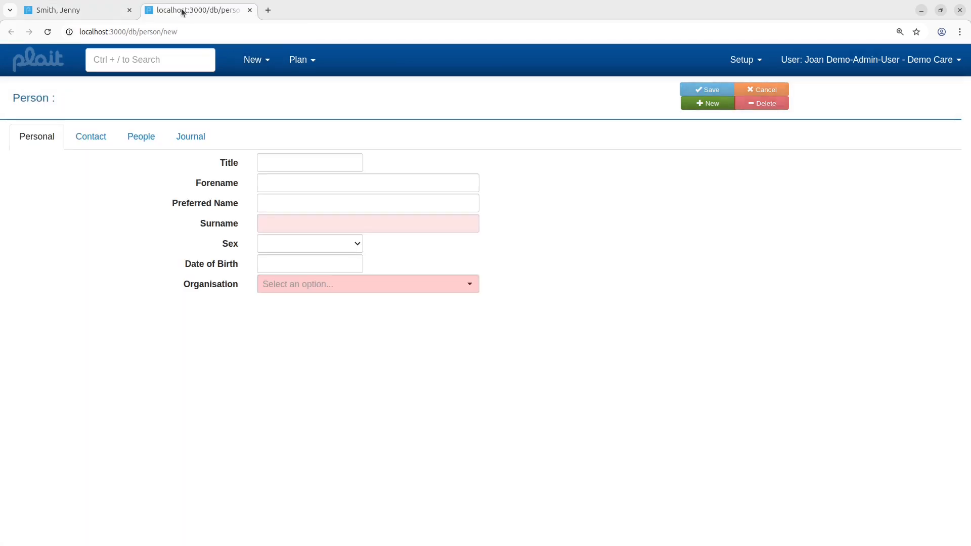
{"action": "left_click", "coordinate": [306, 162]}
{"action": "type", "text": "Mr"}
{"action": "key", "text": "Tab"}
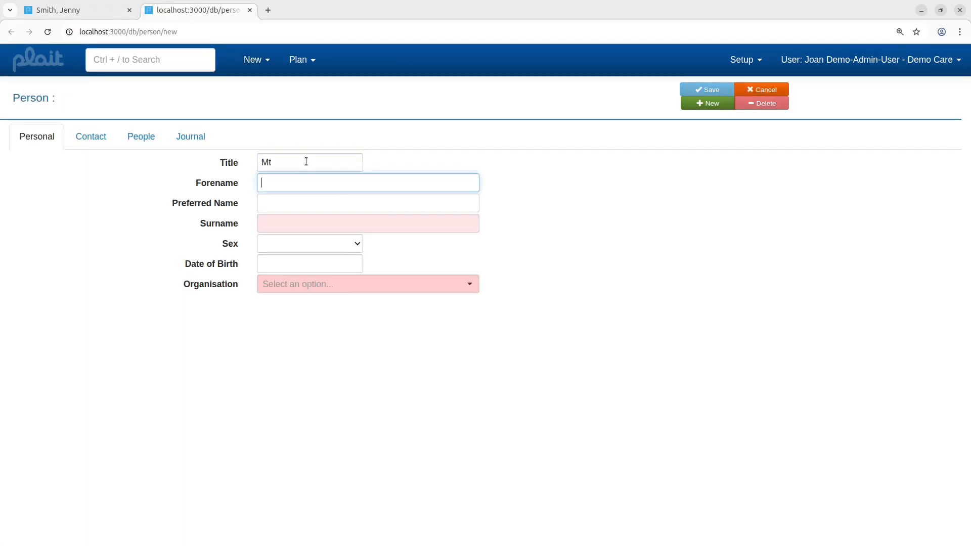
{"action": "key", "text": "shift+Tab"}
{"action": "key", "text": "Tab"}
{"action": "key", "text": "Tab"}
{"action": "key", "text": "Tab"}
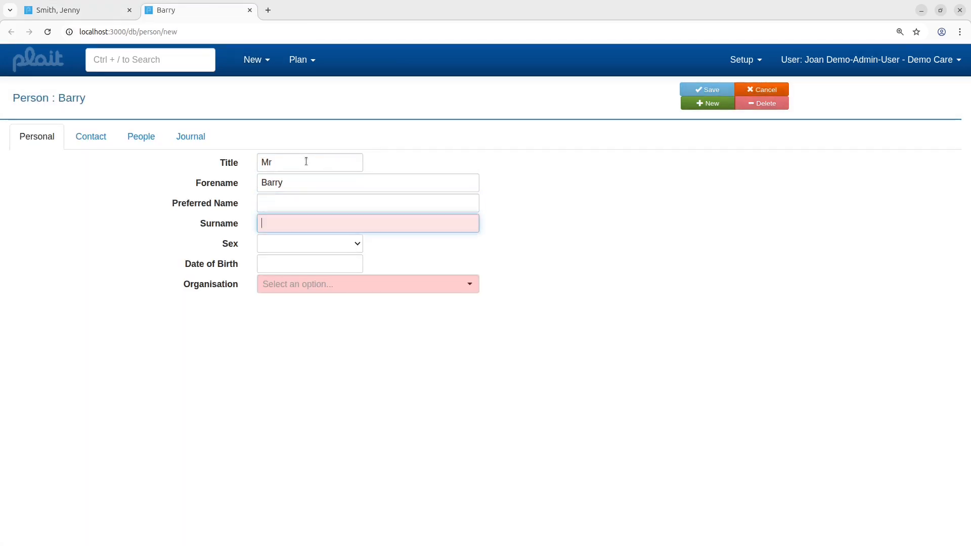
{"action": "left_click", "coordinate": [332, 285]}
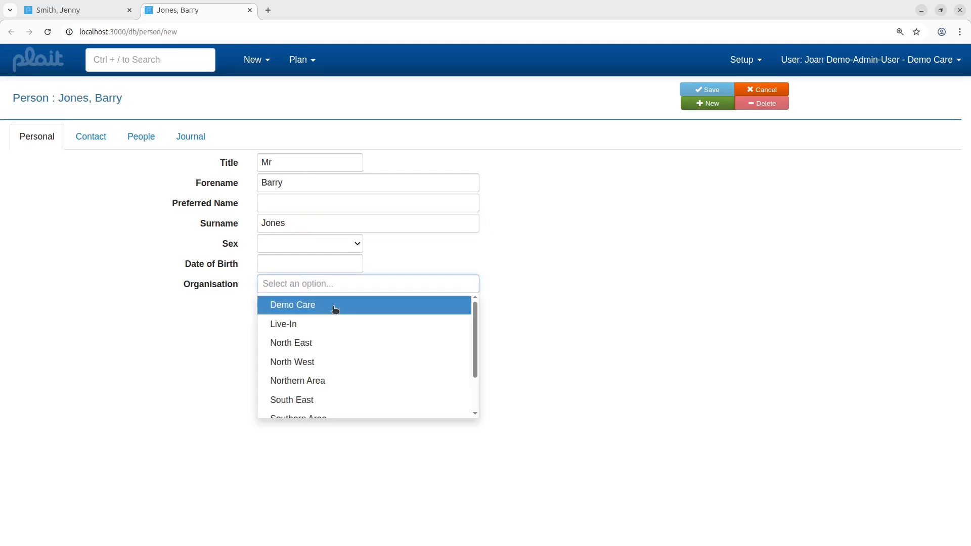
{"action": "left_click", "coordinate": [336, 306]}
Step: Add the contact's personal email address and save the contact record
{"action": "left_click", "coordinate": [91, 135]}
{"action": "left_click", "coordinate": [273, 304]}
{"action": "left_click", "coordinate": [293, 328]}
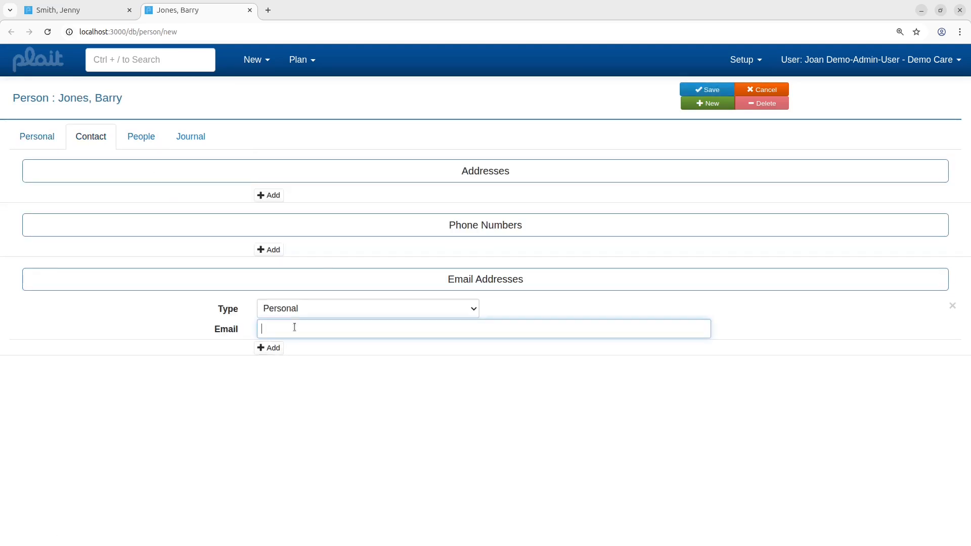
{"action": "type", "text": "bazjones@example.com"}
{"action": "left_click", "coordinate": [708, 94]}
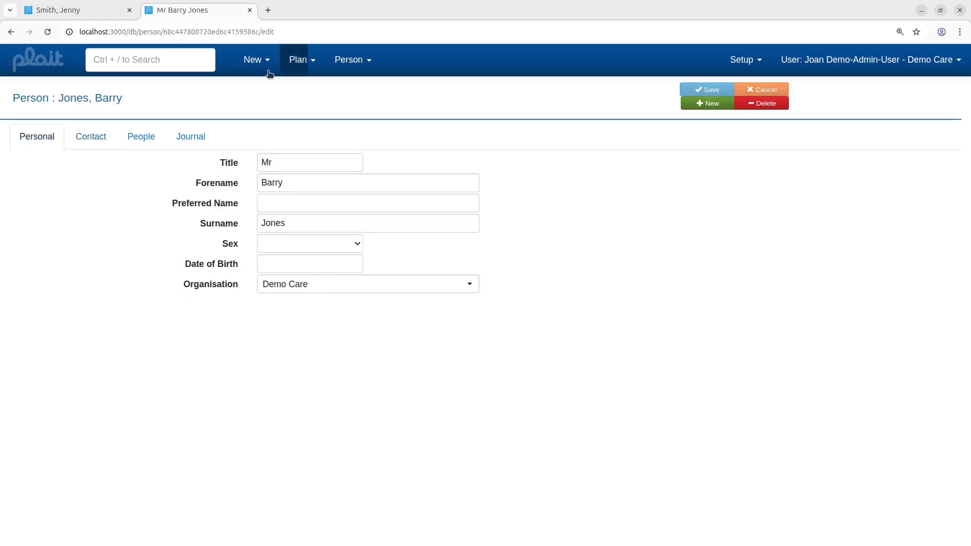
Step: Close the contact's tab and link the newly created contact to the applicant on her People tab
{"action": "left_click", "coordinate": [249, 12]}
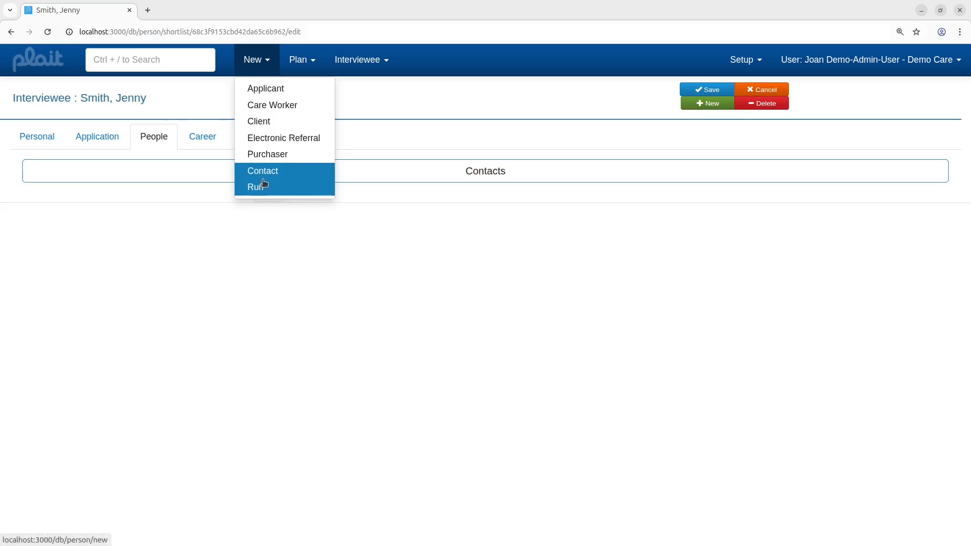
{"action": "left_click", "coordinate": [412, 195]}
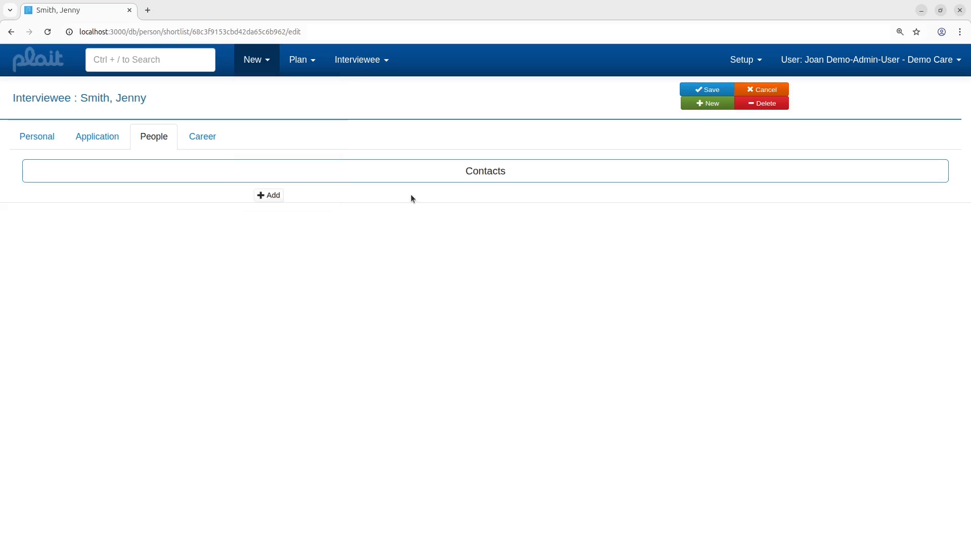
{"action": "left_click", "coordinate": [275, 199]}
{"action": "left_click", "coordinate": [285, 200]}
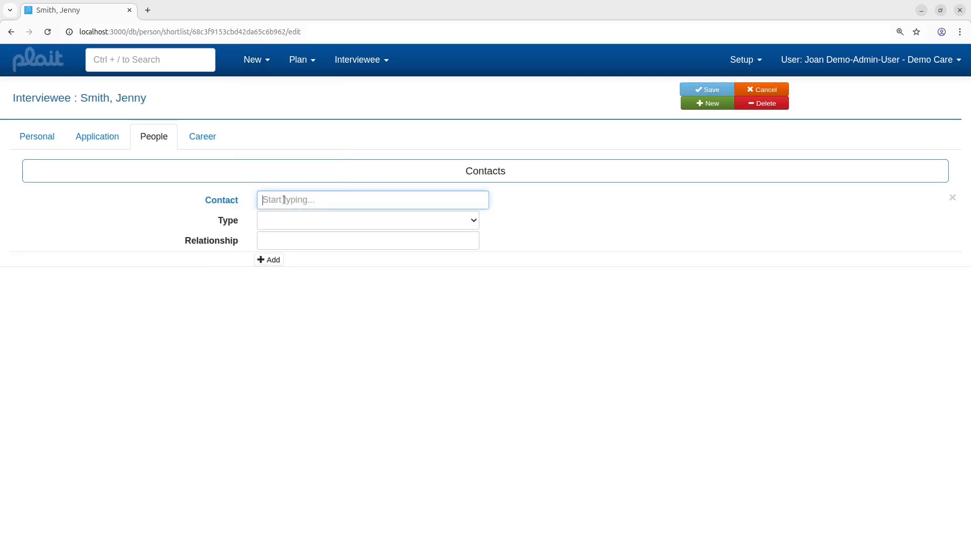
{"action": "type", "text": "barr"}
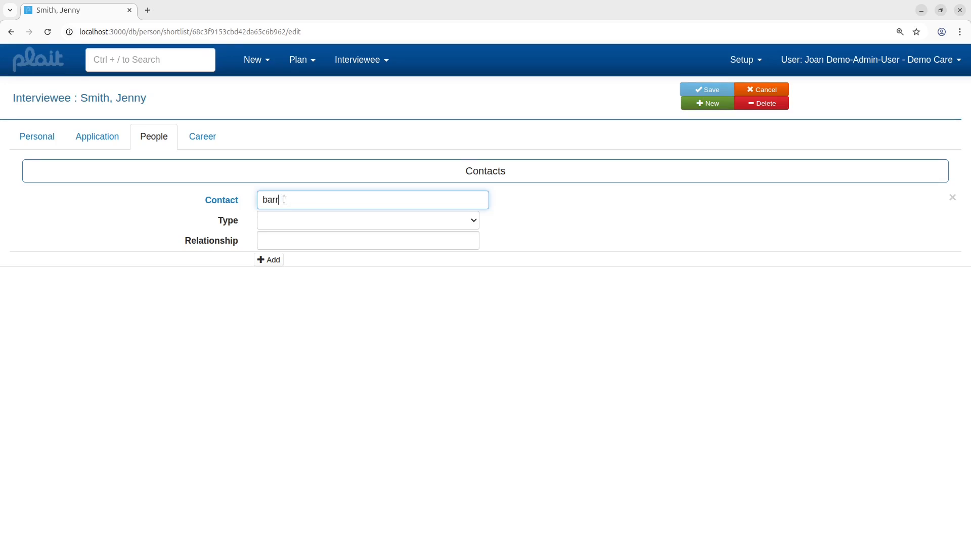
{"action": "type", "text": "y"}
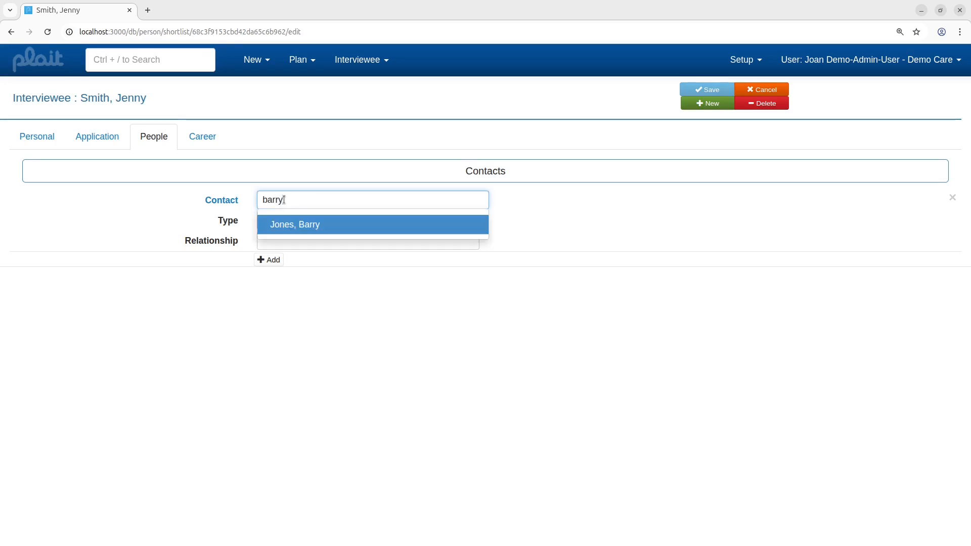
{"action": "left_click", "coordinate": [306, 227]}
{"action": "left_click", "coordinate": [308, 221]}
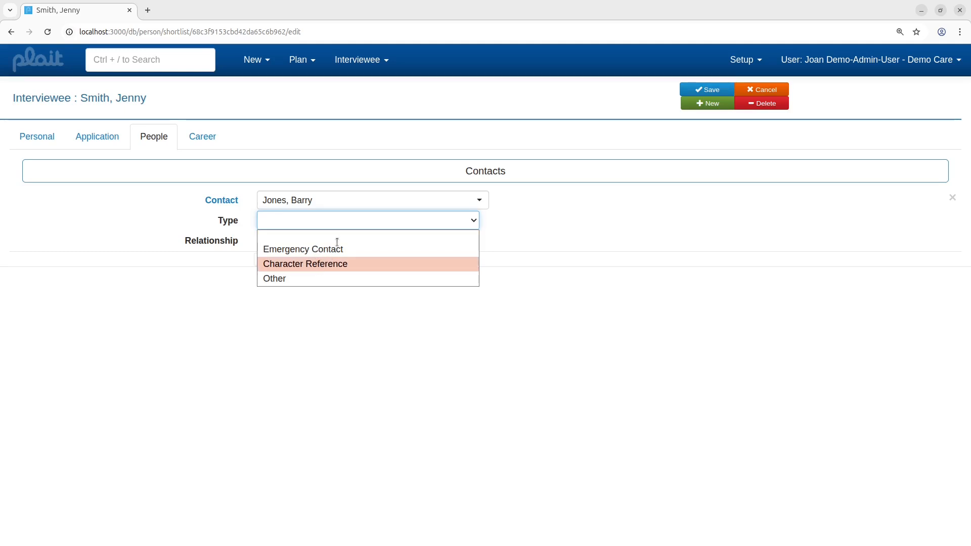
Step: Set the linked contact's type to Character Reference and relationship to Teacher
{"action": "key", "text": "Tab"}
{"action": "type", "text": "tEA"}
{"action": "type", "text": "C"}
{"action": "key", "text": "BackSpace"}
{"action": "key", "text": "BackSpace"}
{"action": "key", "text": "BackSpace"}
{"action": "key", "text": "BackSpace"}
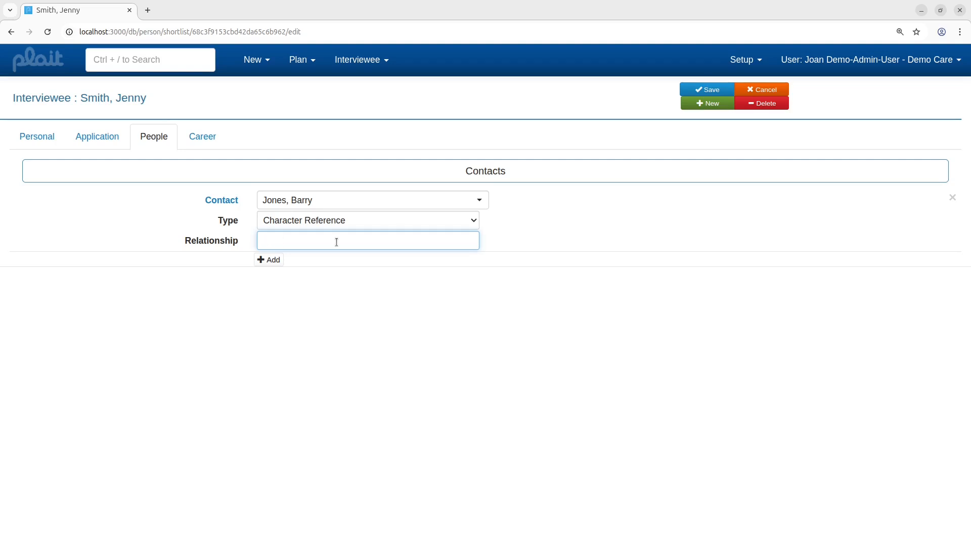
{"action": "type", "text": "Teacher"}
Step: Add a career history entry starting 04/2024 until 05/2025 with activity Employed
{"action": "left_click", "coordinate": [208, 143]}
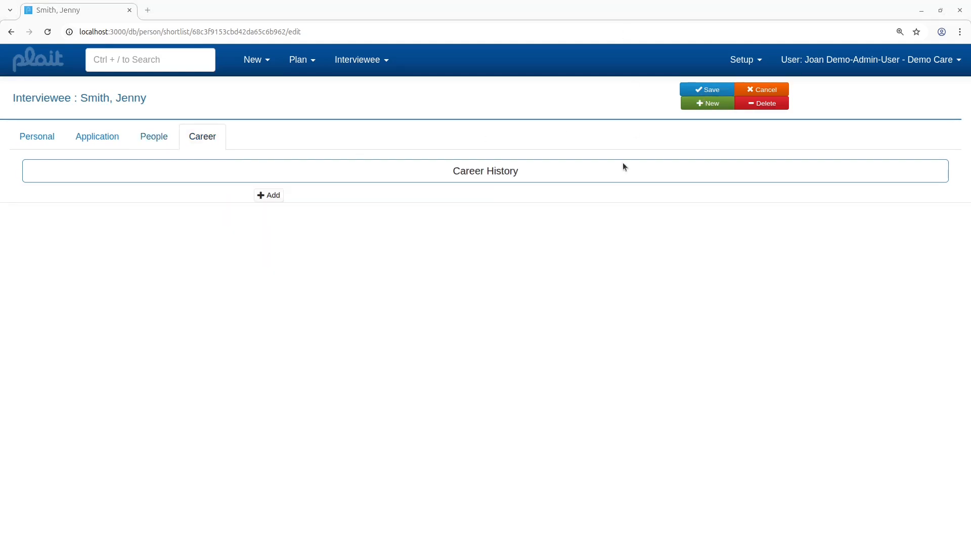
{"action": "left_click", "coordinate": [274, 196]}
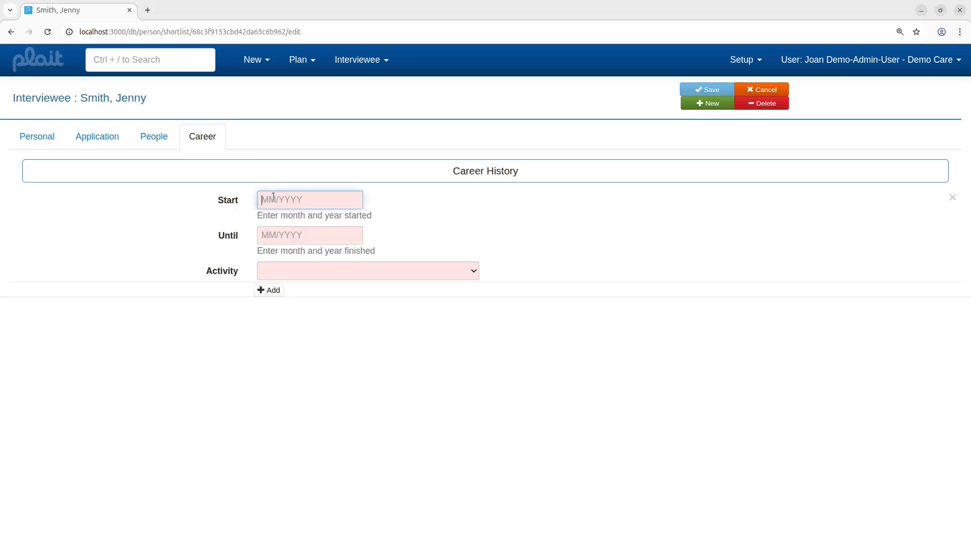
{"action": "type", "text": "04/2024"}
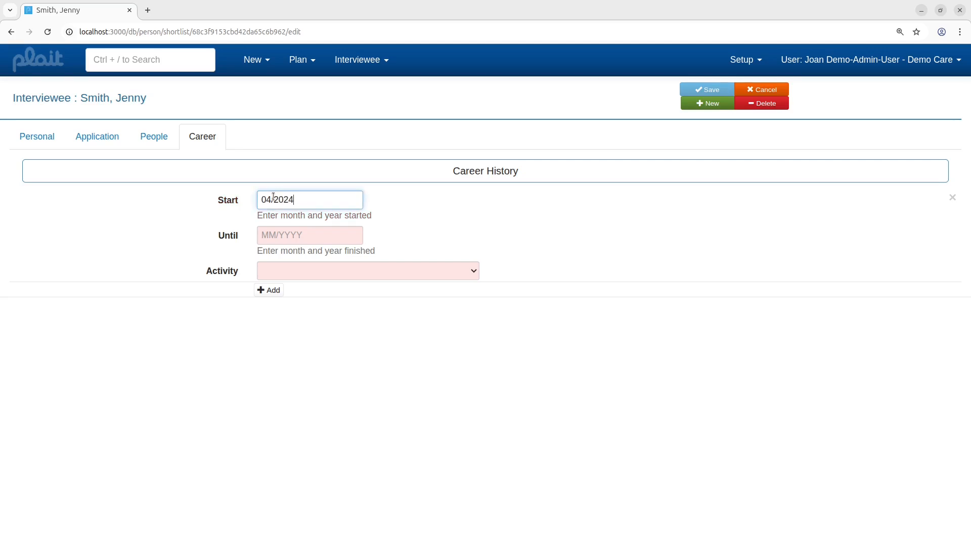
{"action": "key", "text": "Tab"}
{"action": "type", "text": "0"}
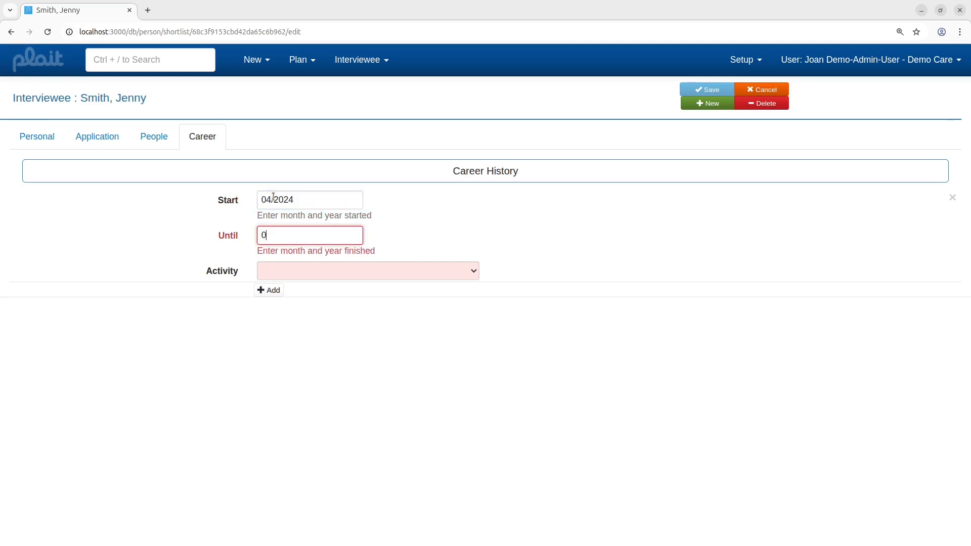
{"action": "type", "text": "5/2025"}
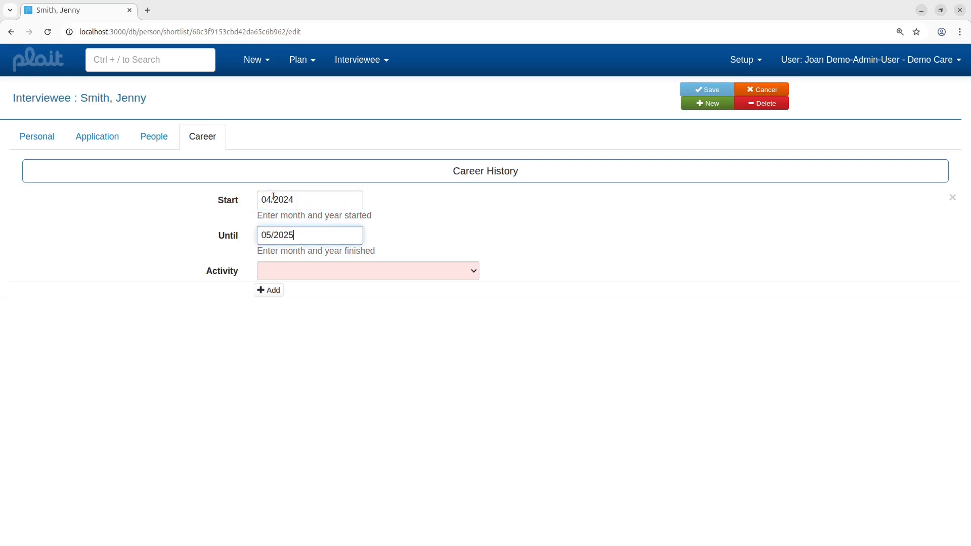
{"action": "left_click", "coordinate": [278, 272]}
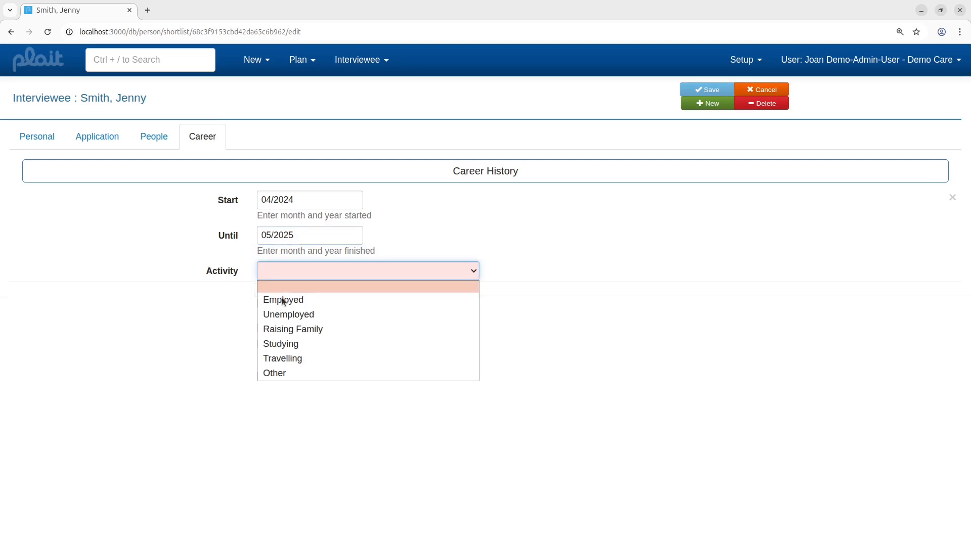
{"action": "left_click", "coordinate": [317, 301]}
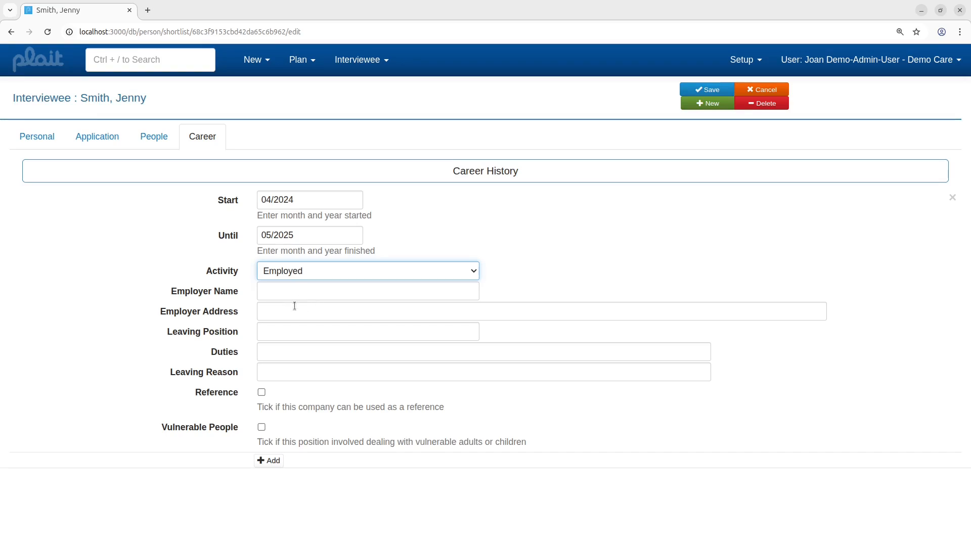
Step: Enter employer name Smith and tick both the Reference and Vulnerable People options
{"action": "left_click", "coordinate": [306, 291]}
{"action": "type", "text": "Smith"}
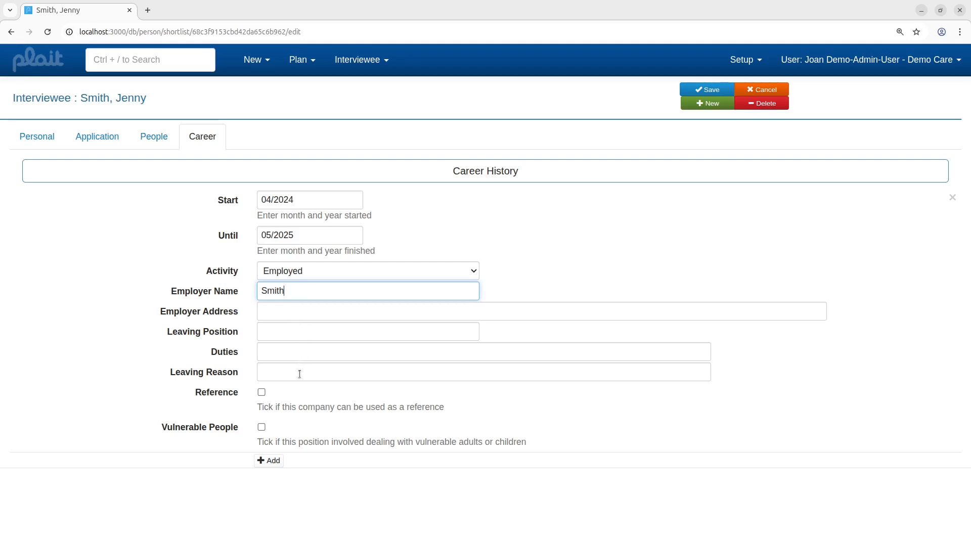
{"action": "left_click", "coordinate": [262, 392]}
{"action": "left_click", "coordinate": [262, 427]}
{"action": "left_click", "coordinate": [262, 394]}
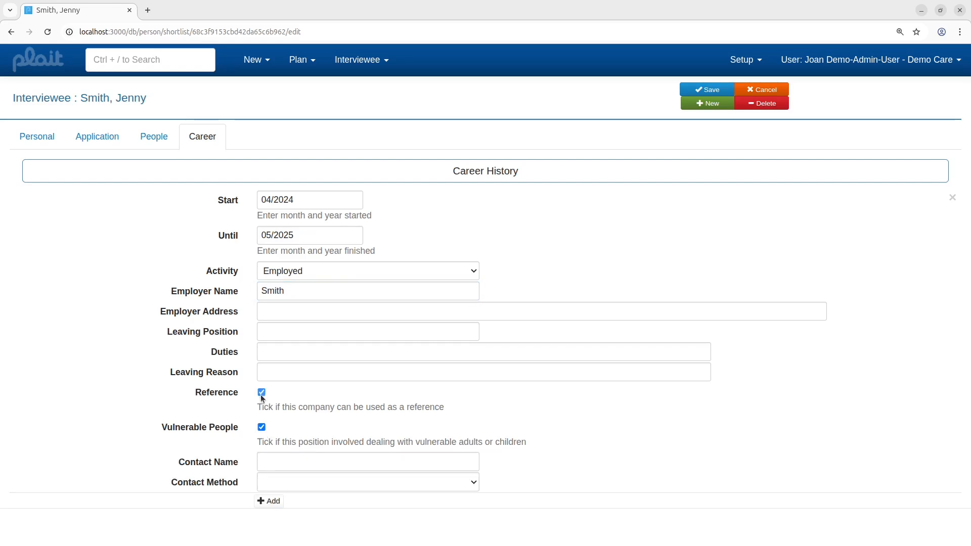
Step: Enter the referee's contact name and set the contact method to Email
{"action": "left_click", "coordinate": [303, 461]}
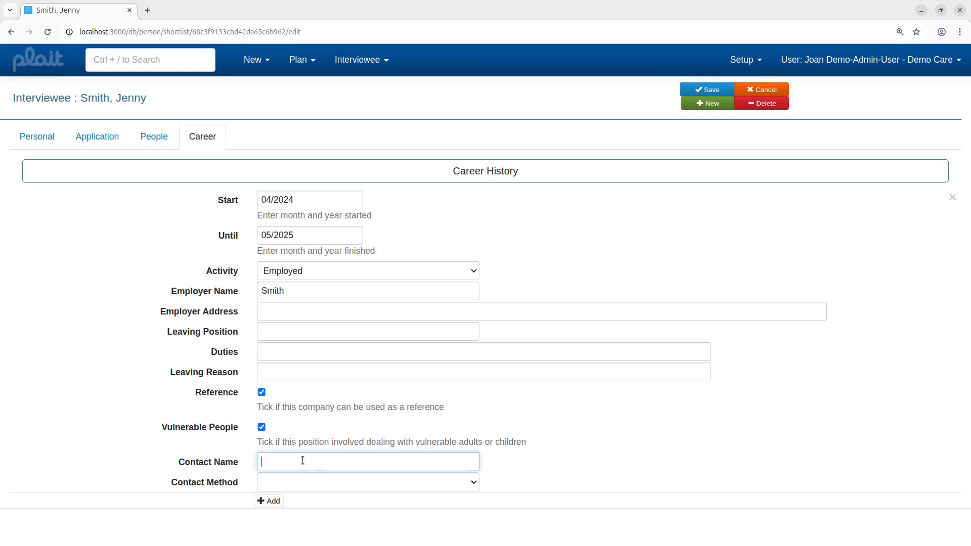
{"action": "type", "text": "John Smith"}
{"action": "left_click", "coordinate": [314, 485]}
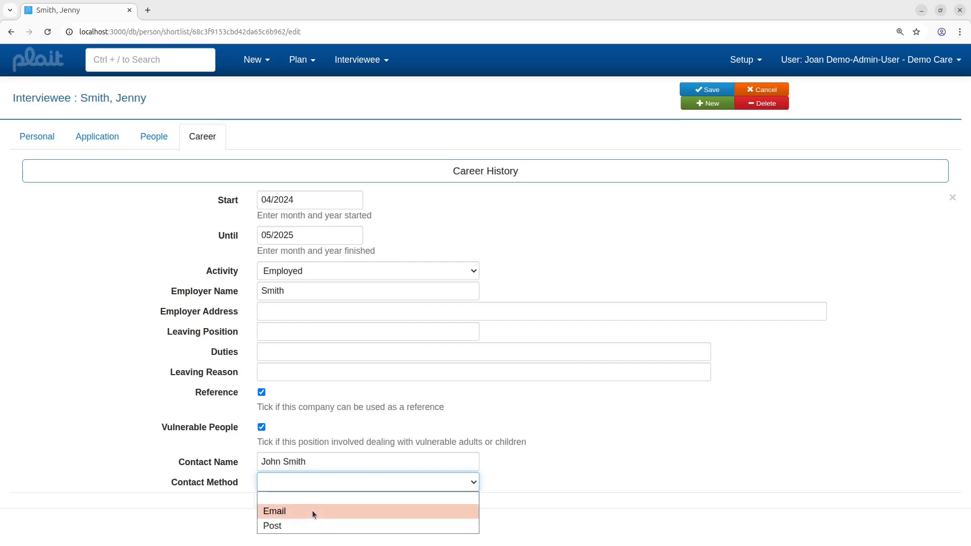
{"action": "left_click", "coordinate": [412, 486]}
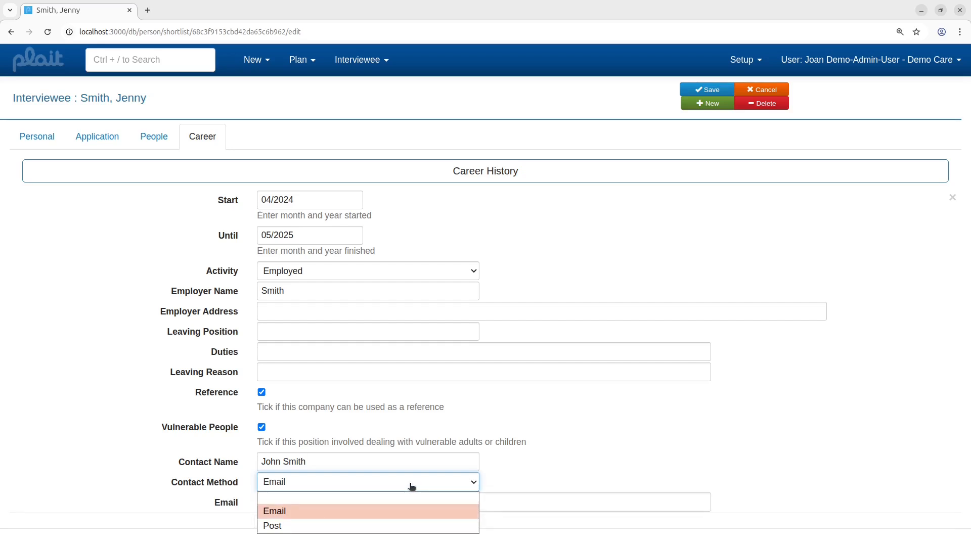
{"action": "left_click", "coordinate": [381, 526]}
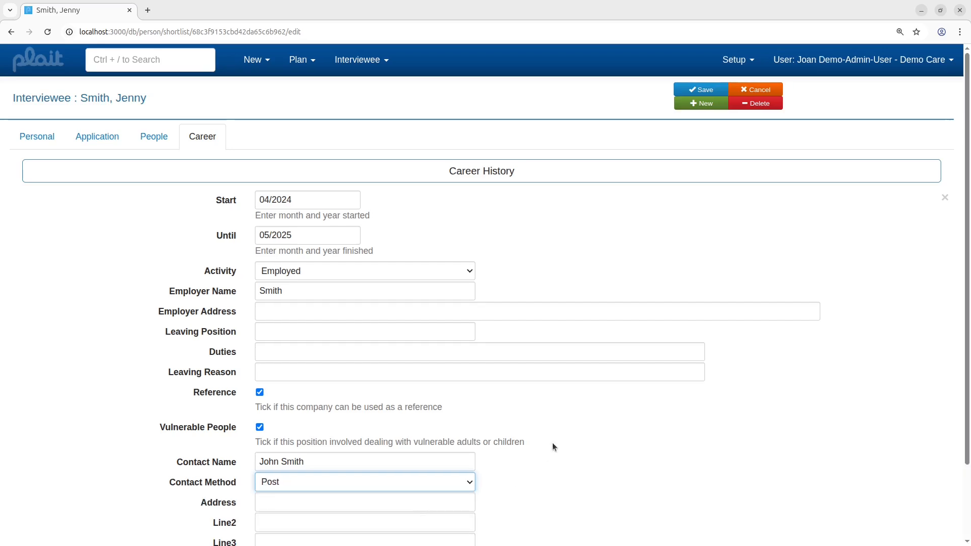
{"action": "scroll", "coordinate": [556, 439], "scroll_direction": "down", "scroll_amount": 2}
{"action": "left_click", "coordinate": [367, 400]}
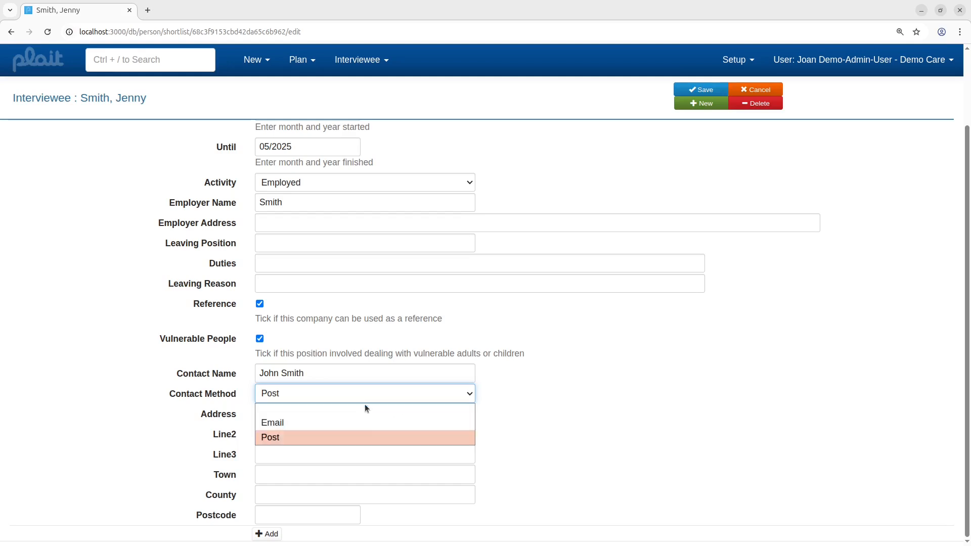
{"action": "left_click", "coordinate": [322, 437]}
Step: Enter the referee's e-mail address and save the applicant record
{"action": "left_click", "coordinate": [307, 503]}
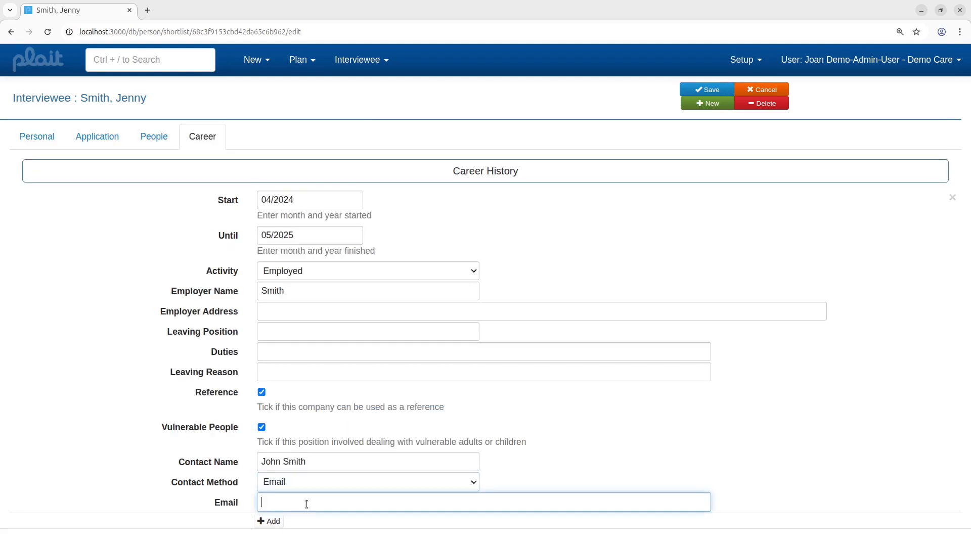
{"action": "type", "text": "john"}
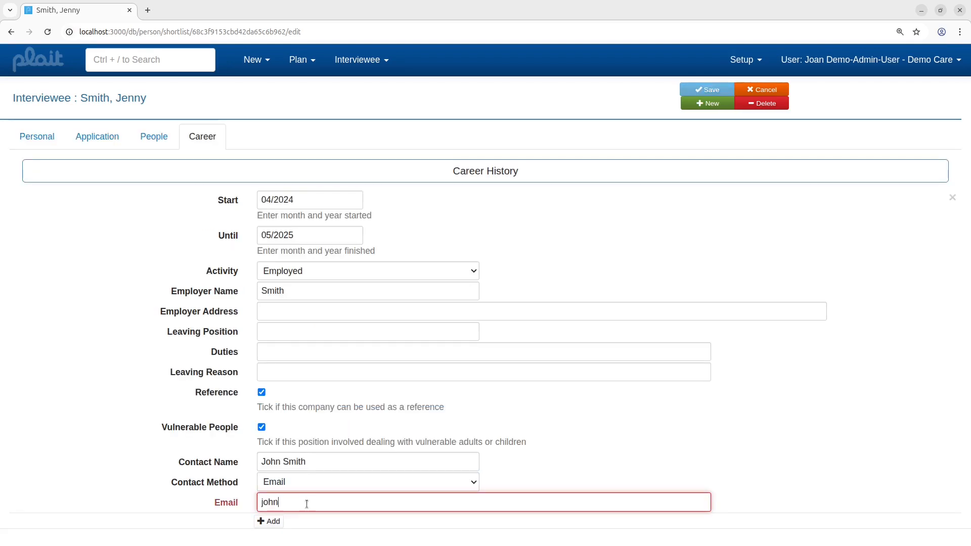
{"action": "type", "text": "smith@e"}
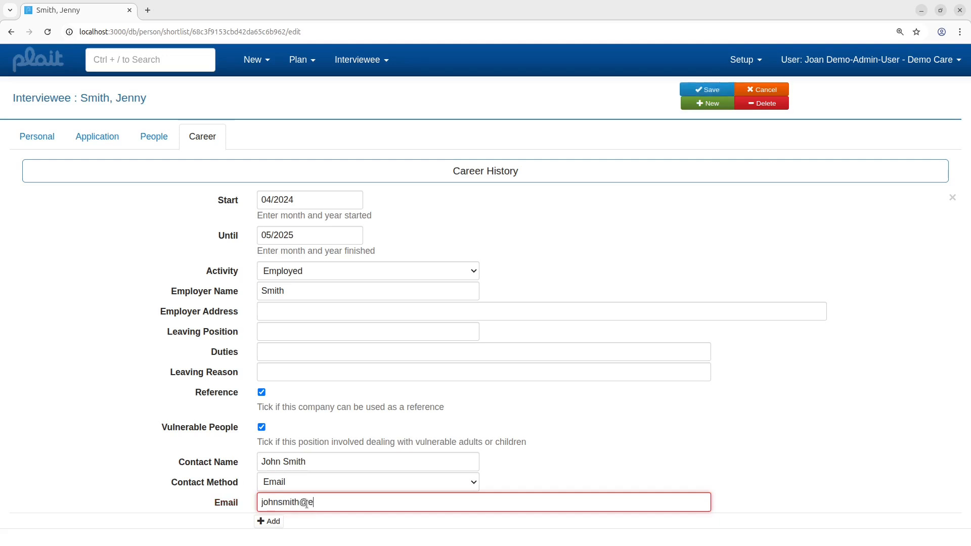
{"action": "type", "text": "xample/."}
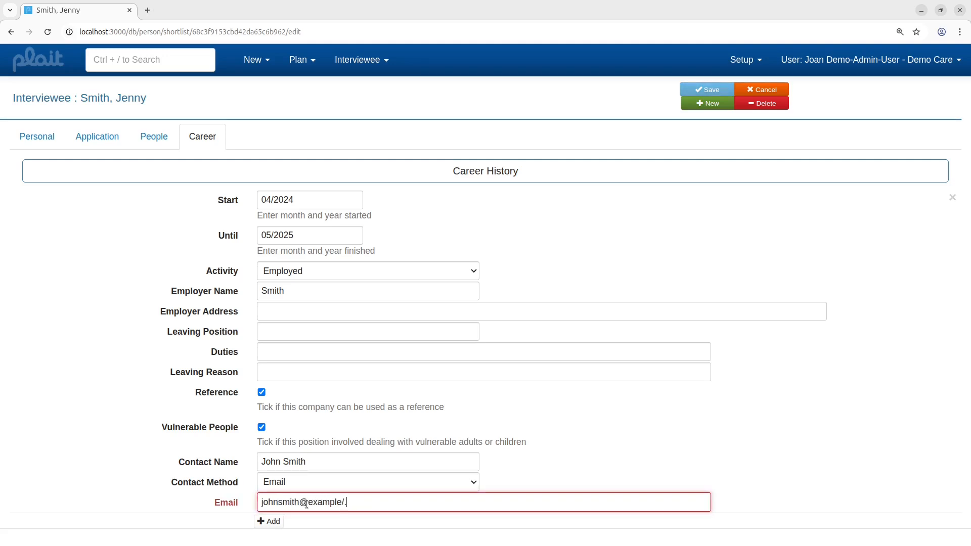
{"action": "key", "text": "BackSpace"}
{"action": "key", "text": "BackSpace"}
{"action": "type", "text": ".com"}
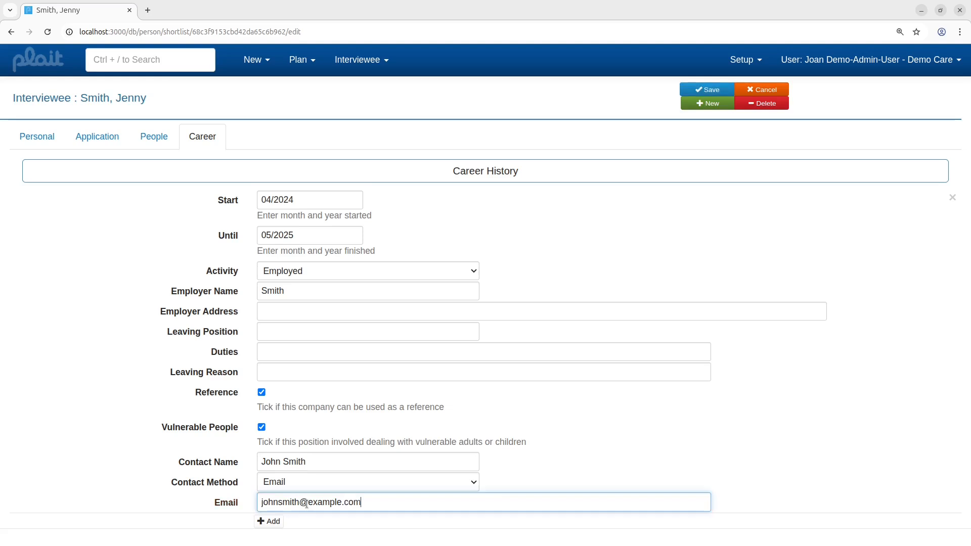
{"action": "left_click", "coordinate": [702, 92]}
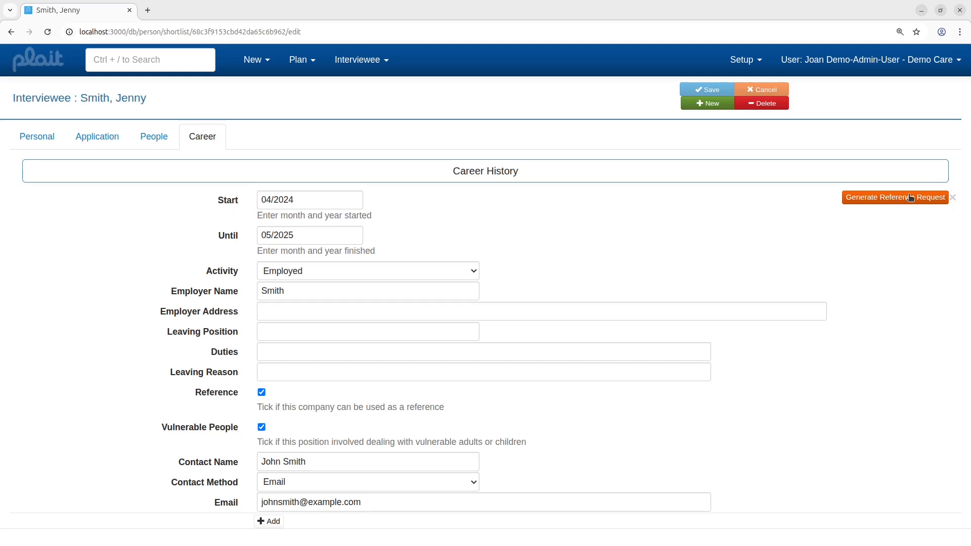
Step: From the home page alerts, open the work reference alert and generate the reference request
{"action": "left_click", "coordinate": [44, 64]}
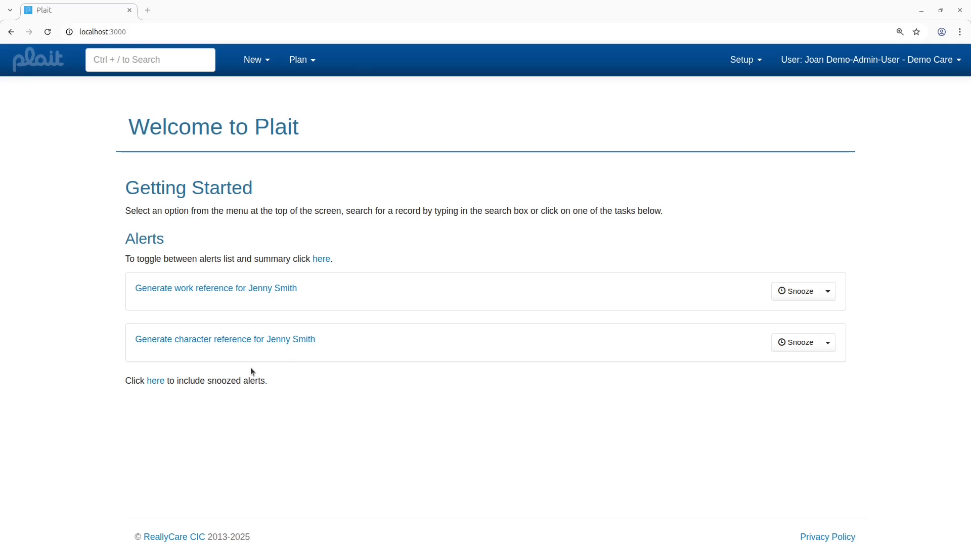
{"action": "left_click", "coordinate": [238, 288]}
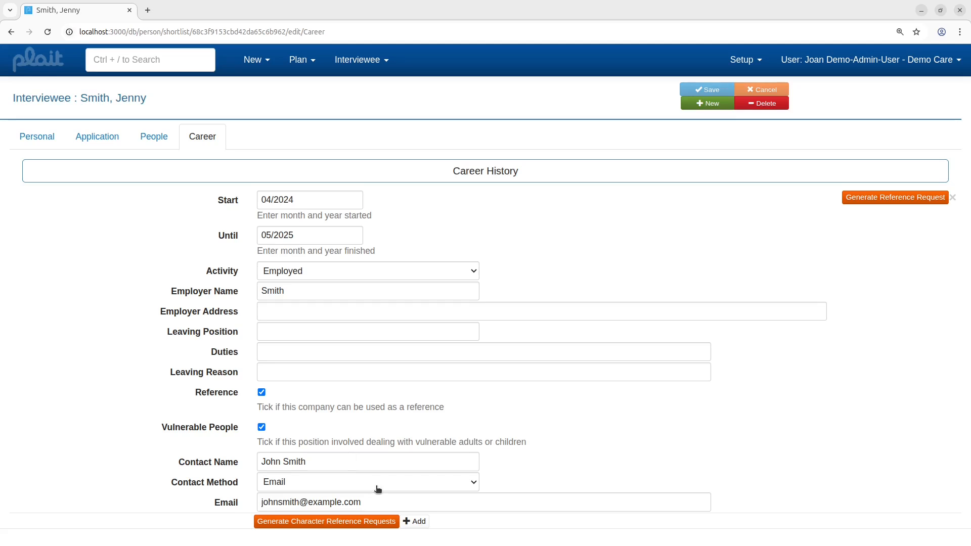
{"action": "left_click", "coordinate": [888, 198]}
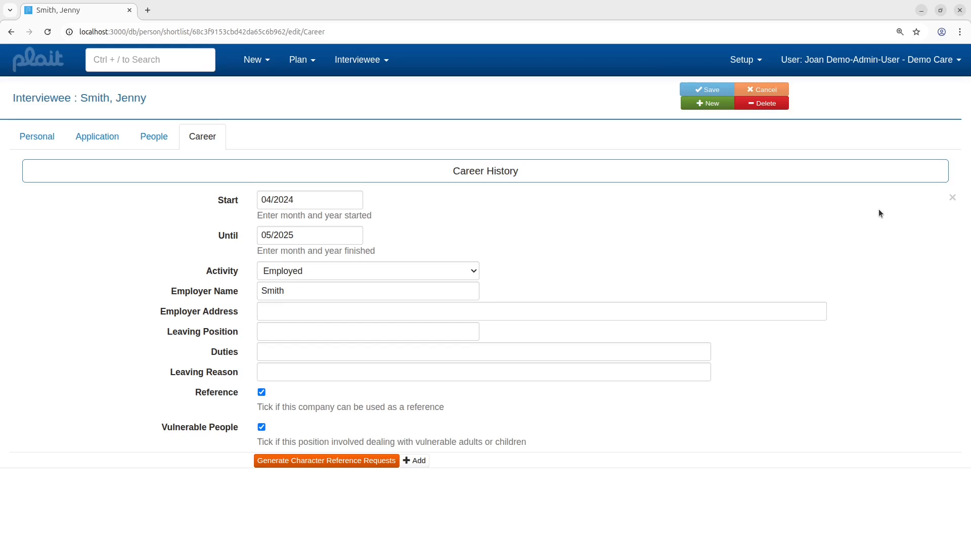
Step: Open the character reference alert from the home page and generate the character reference requests
{"action": "left_click", "coordinate": [38, 63]}
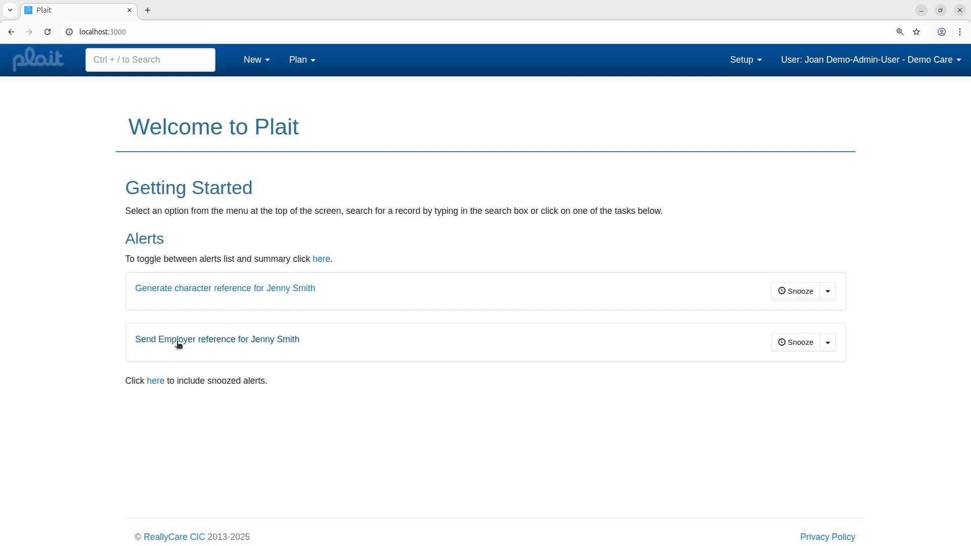
{"action": "left_click", "coordinate": [208, 288]}
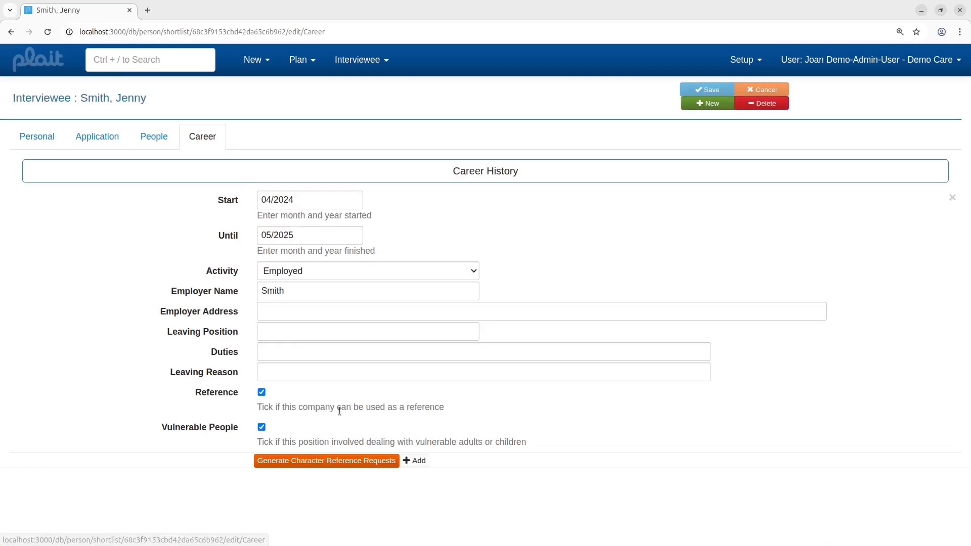
{"action": "left_click", "coordinate": [340, 460]}
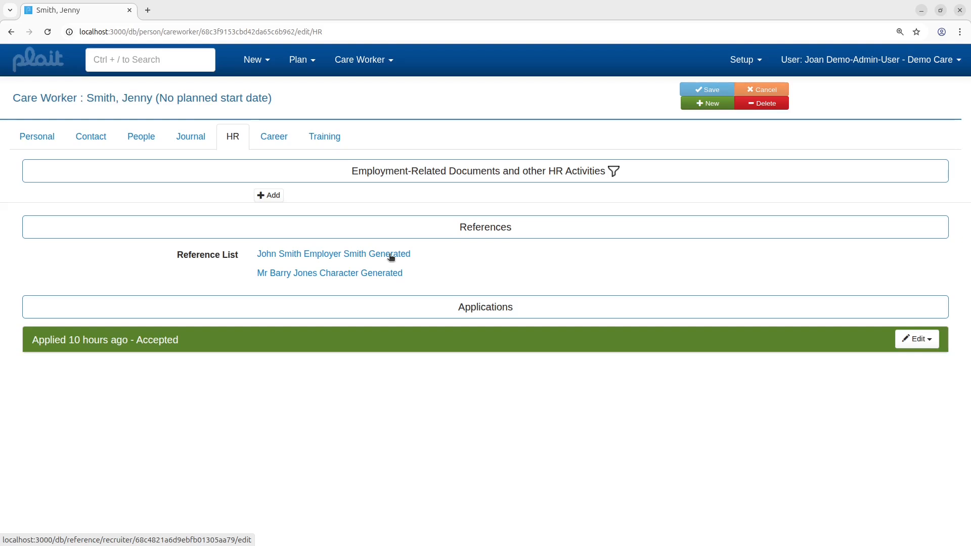
Step: Open the 'Send Employer reference' alert from the home page
{"action": "left_click", "coordinate": [52, 61]}
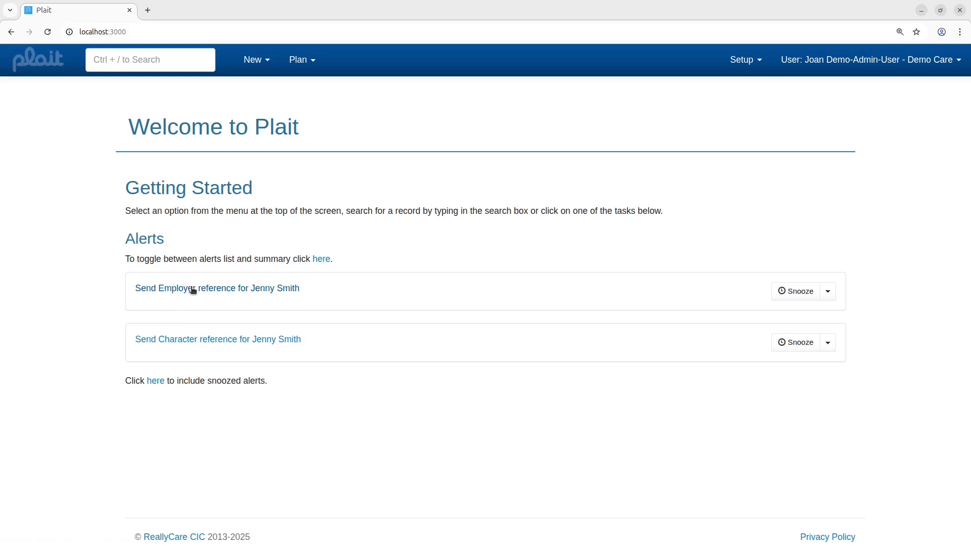
{"action": "left_click", "coordinate": [193, 289]}
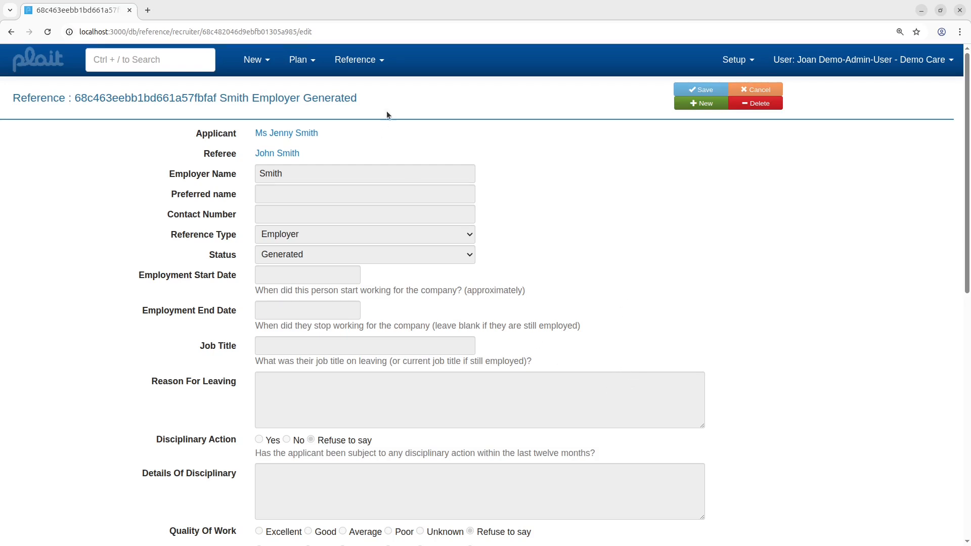
Step: Send the employer reference request email to the referee from the employer reference record
{"action": "scroll", "coordinate": [460, 257], "scroll_direction": "down", "scroll_amount": 3}
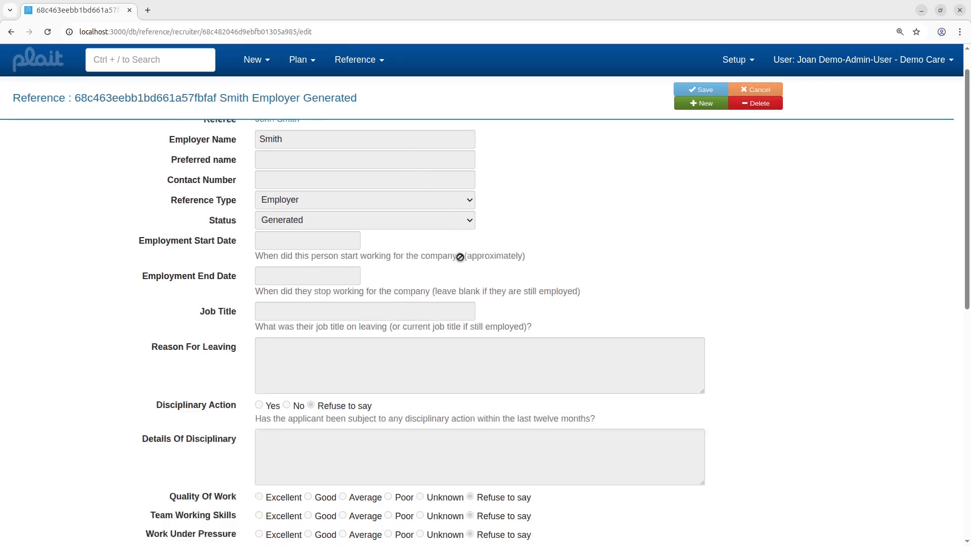
{"action": "scroll", "coordinate": [459, 258], "scroll_direction": "down", "scroll_amount": 6}
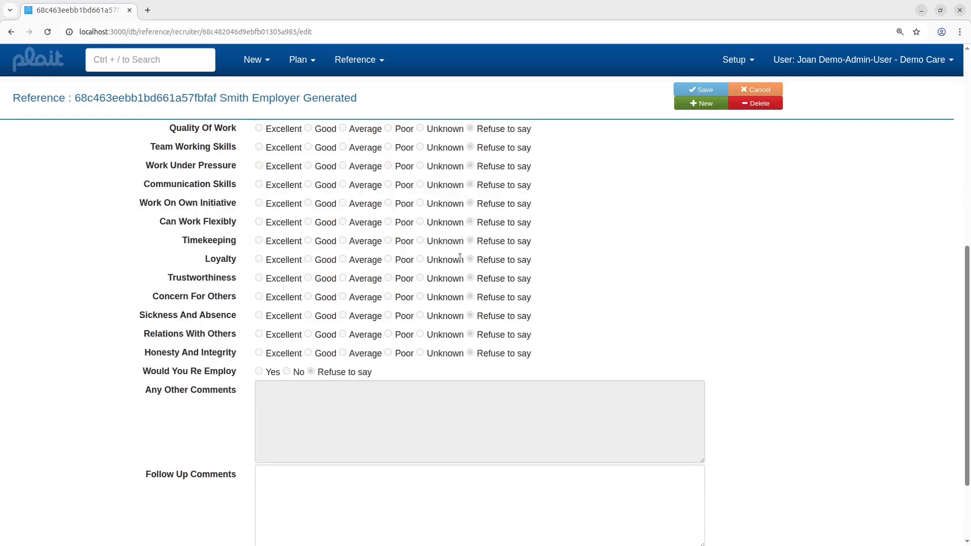
{"action": "scroll", "coordinate": [381, 63], "scroll_direction": "up", "scroll_amount": 8}
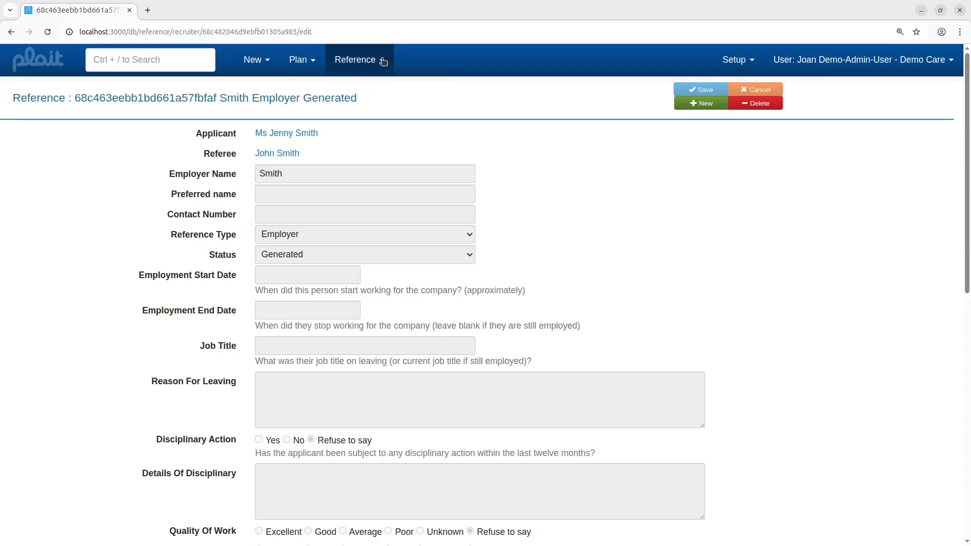
{"action": "left_click", "coordinate": [384, 61]}
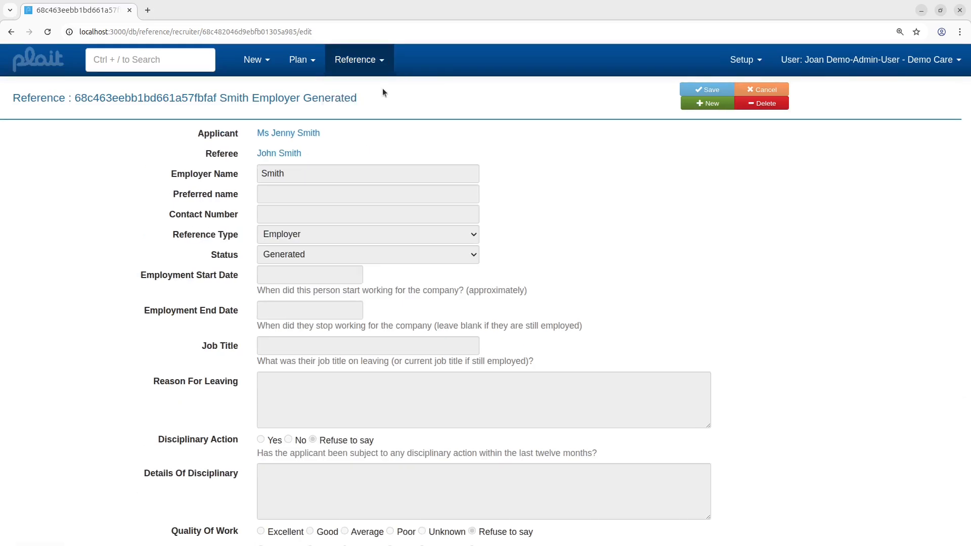
{"action": "left_click", "coordinate": [382, 88]}
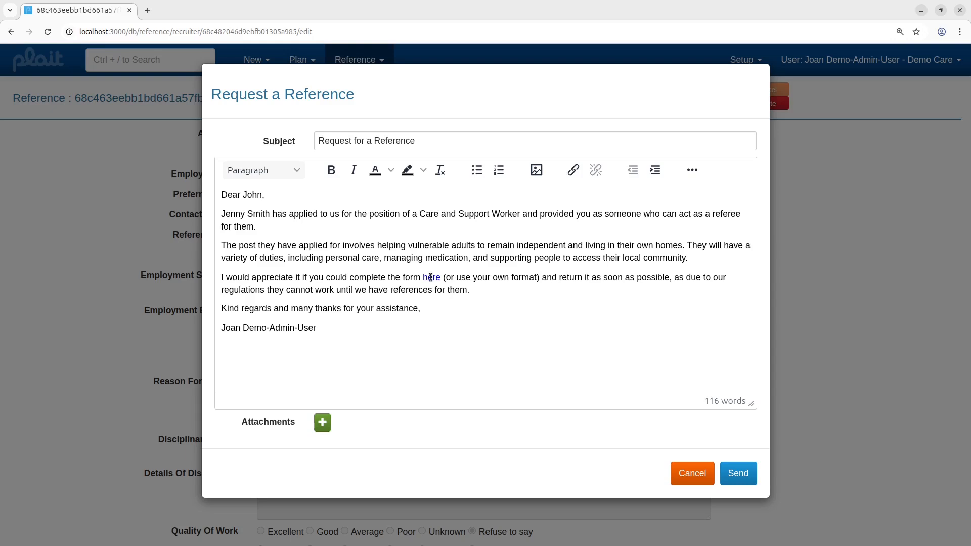
{"action": "left_click", "coordinate": [431, 277]}
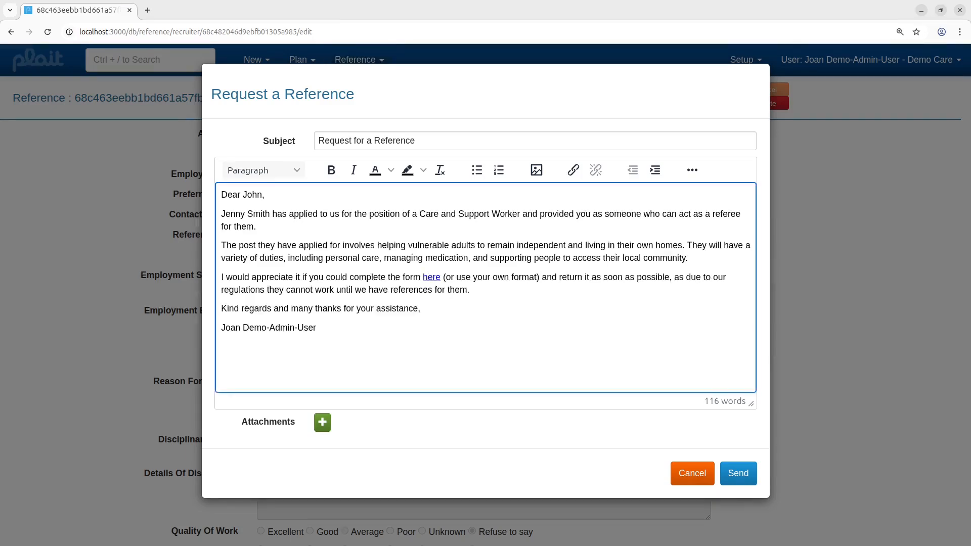
{"action": "left_click", "coordinate": [736, 475]}
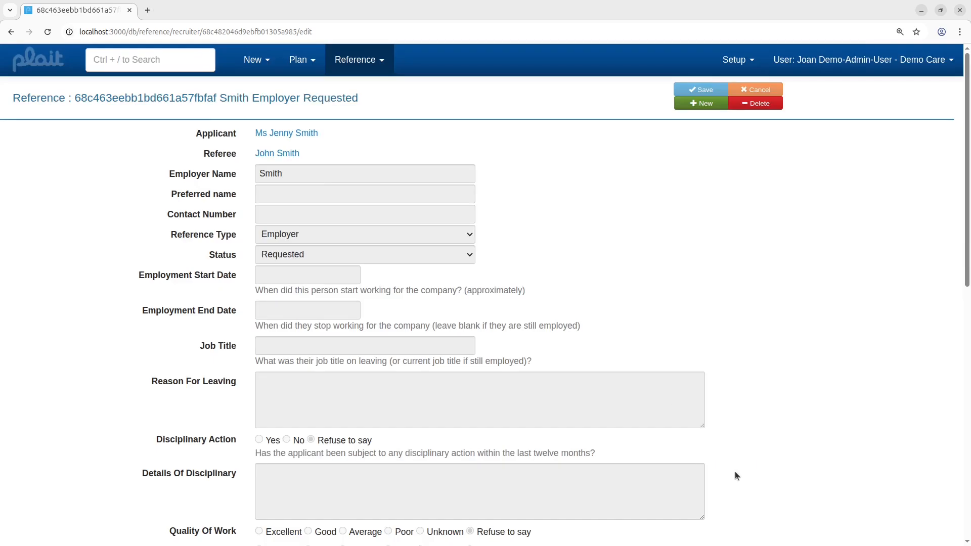
Step: From the home page alerts, open the character reference and send its reference request email to the referee
{"action": "left_click", "coordinate": [37, 62]}
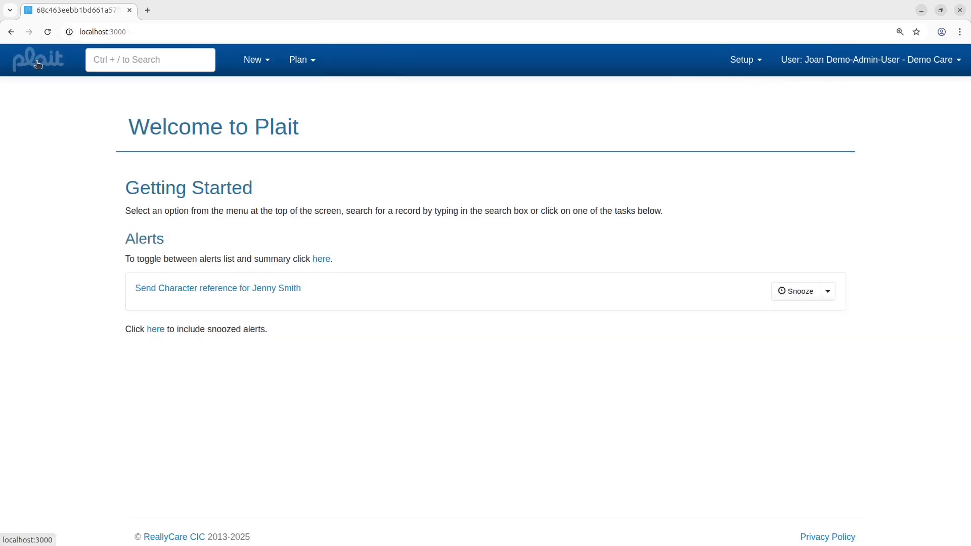
{"action": "left_click", "coordinate": [208, 291]}
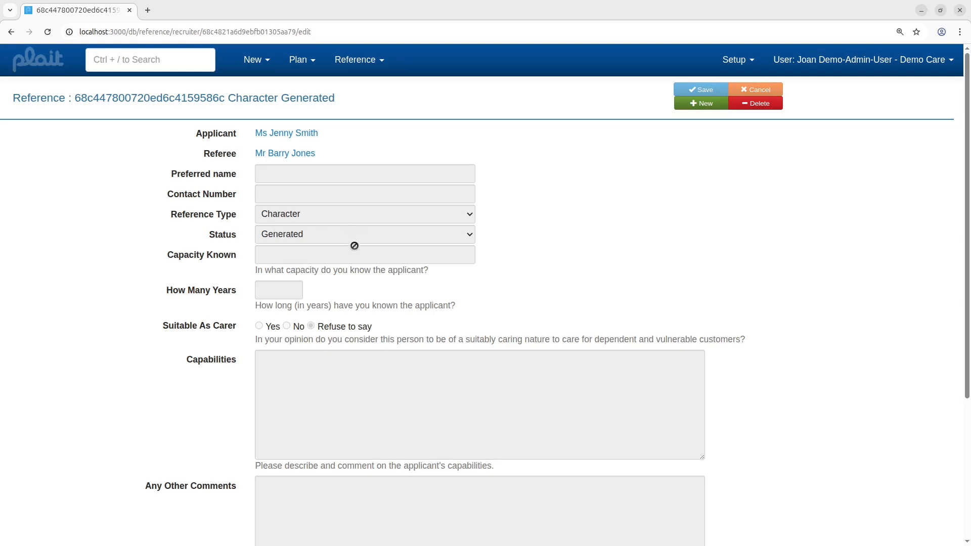
{"action": "scroll", "coordinate": [336, 368], "scroll_direction": "down", "scroll_amount": 5}
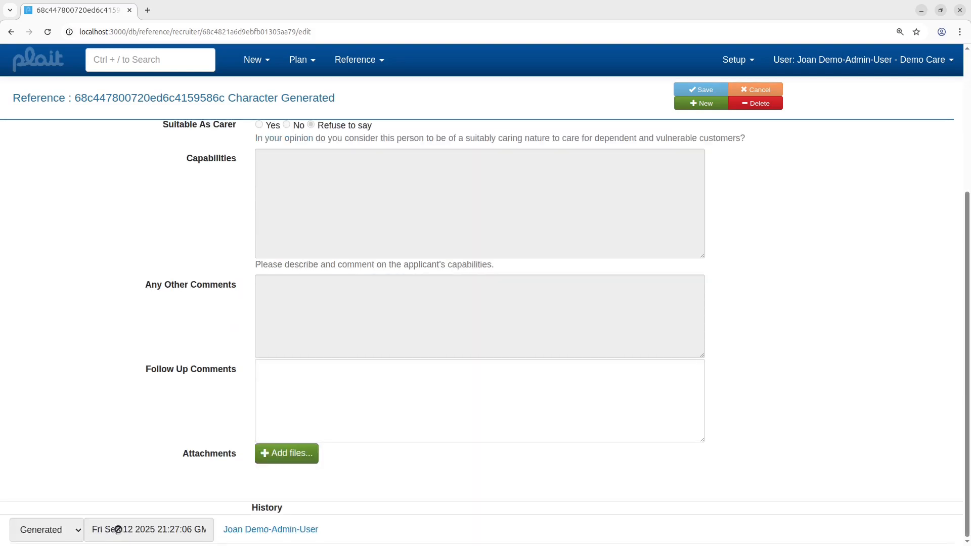
{"action": "scroll", "coordinate": [435, 430], "scroll_direction": "up", "scroll_amount": 5}
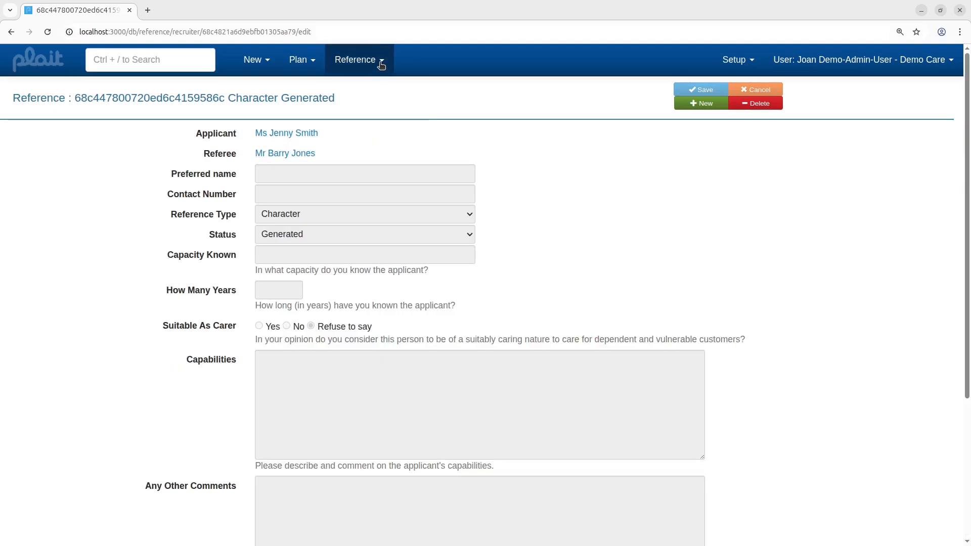
{"action": "left_click", "coordinate": [382, 63]}
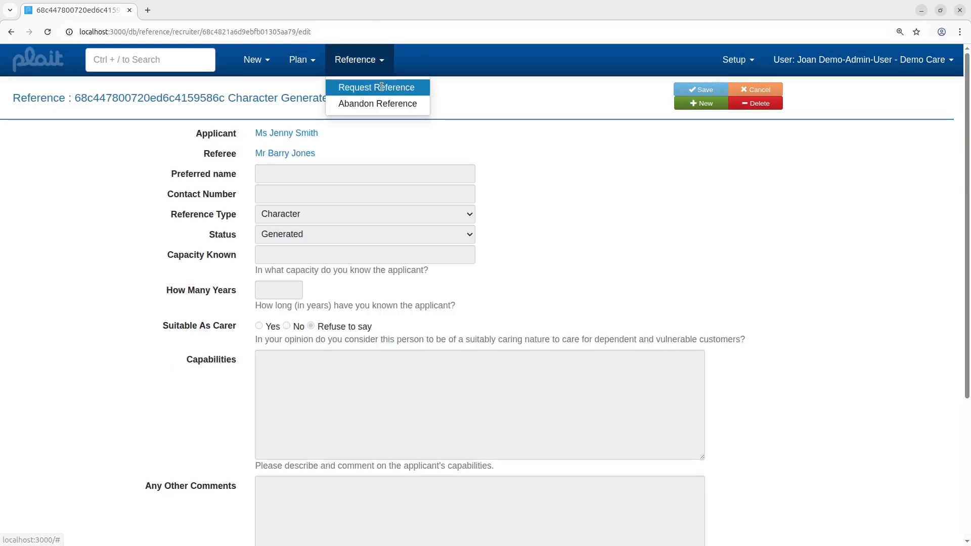
{"action": "left_click", "coordinate": [382, 87]}
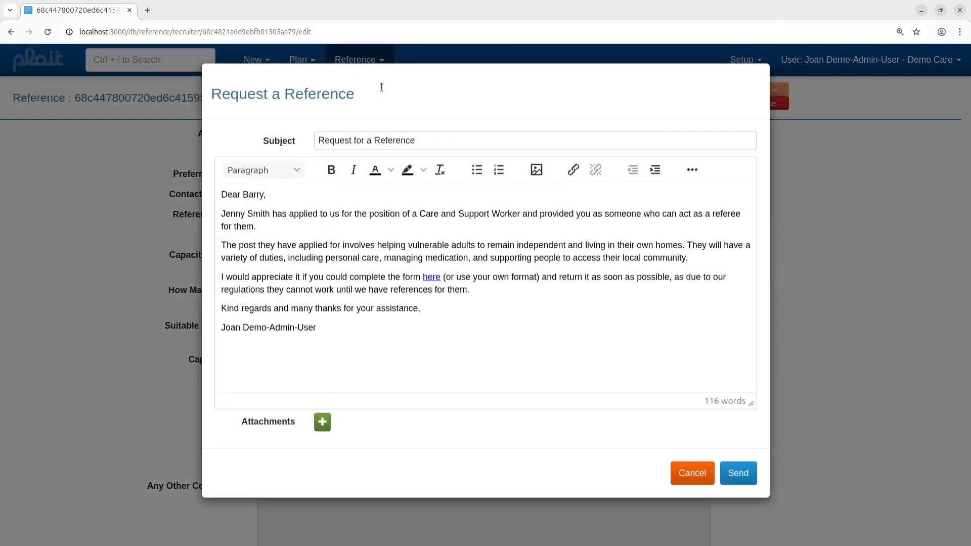
{"action": "left_click", "coordinate": [430, 279]}
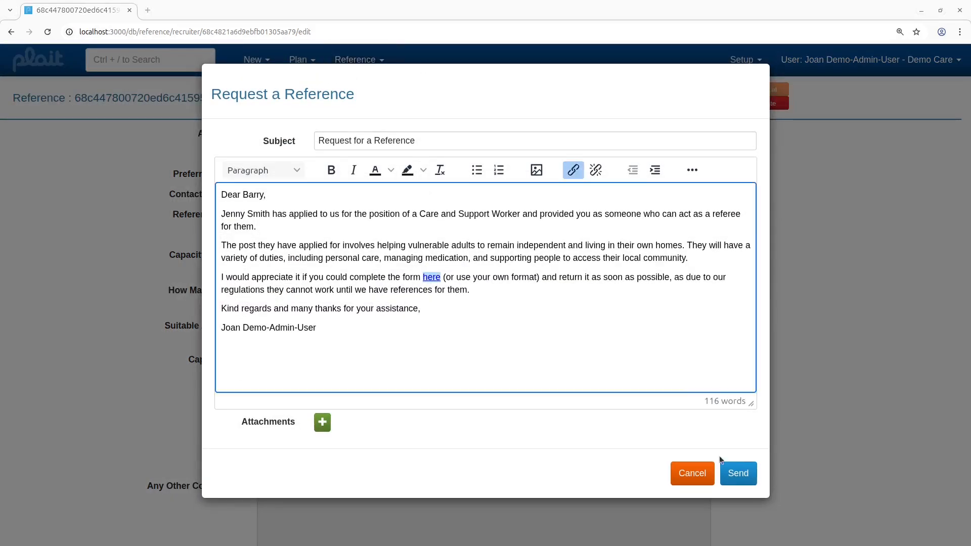
{"action": "left_click", "coordinate": [738, 473]}
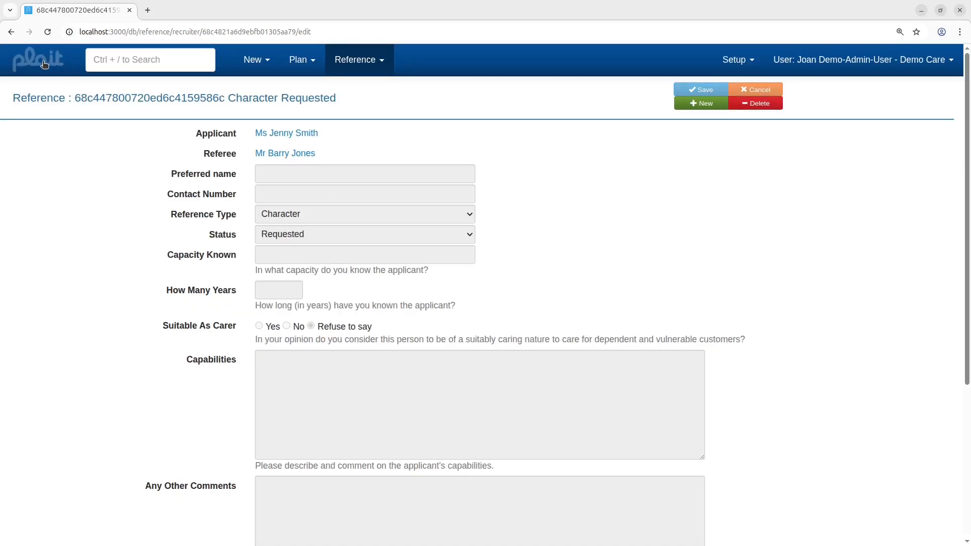
Step: Open the employer reference form as the referee and enter the referee's name and contact telephone number
{"action": "left_click", "coordinate": [44, 64]}
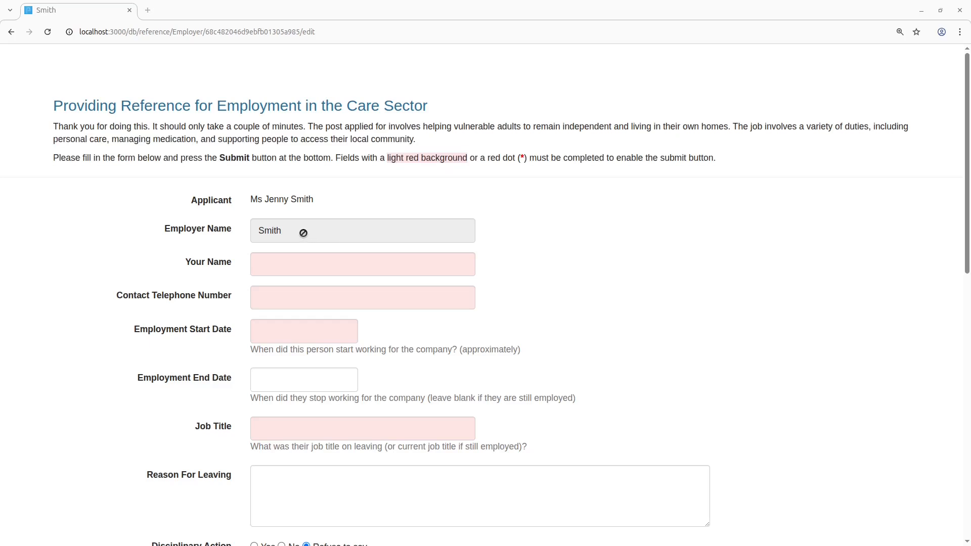
{"action": "scroll", "coordinate": [520, 295], "scroll_direction": "down", "scroll_amount": 3}
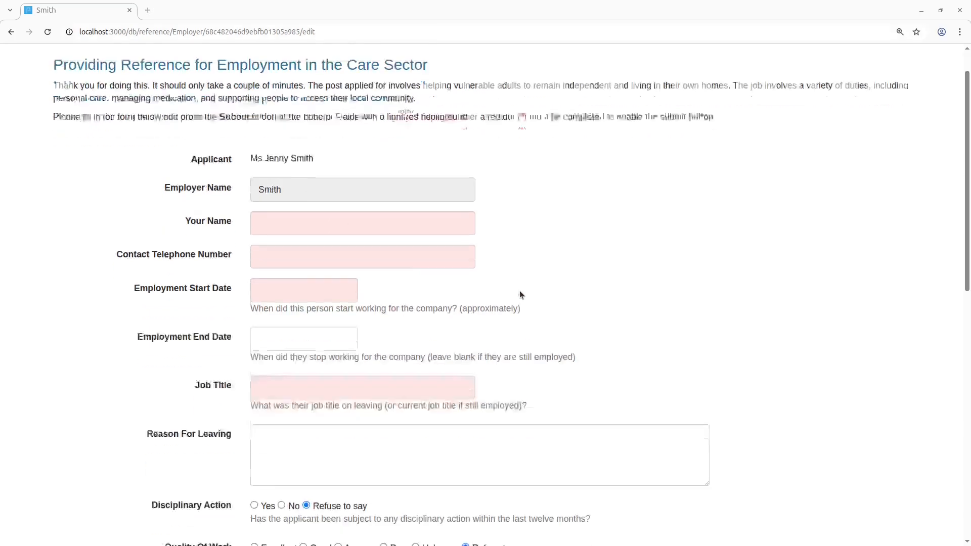
{"action": "scroll", "coordinate": [519, 291], "scroll_direction": "up", "scroll_amount": 1}
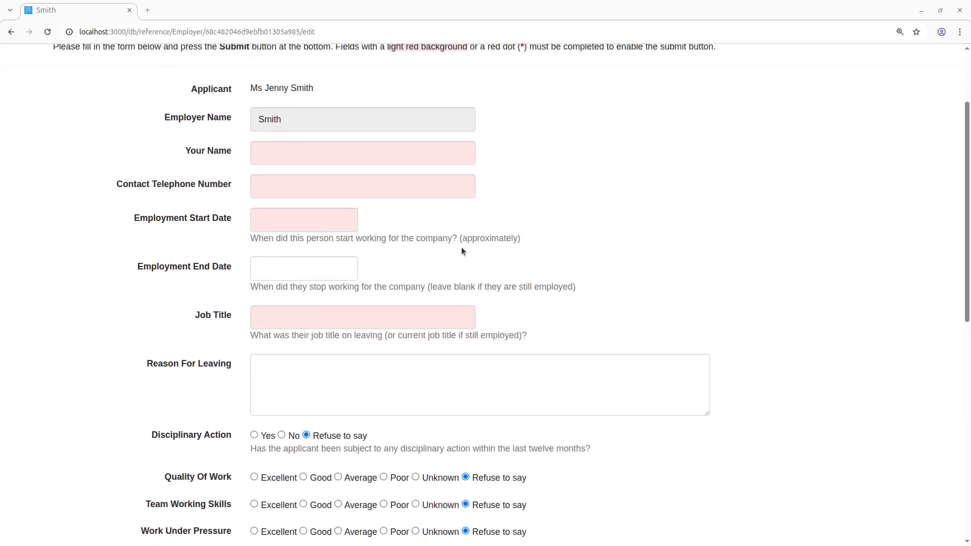
{"action": "left_click", "coordinate": [342, 153]}
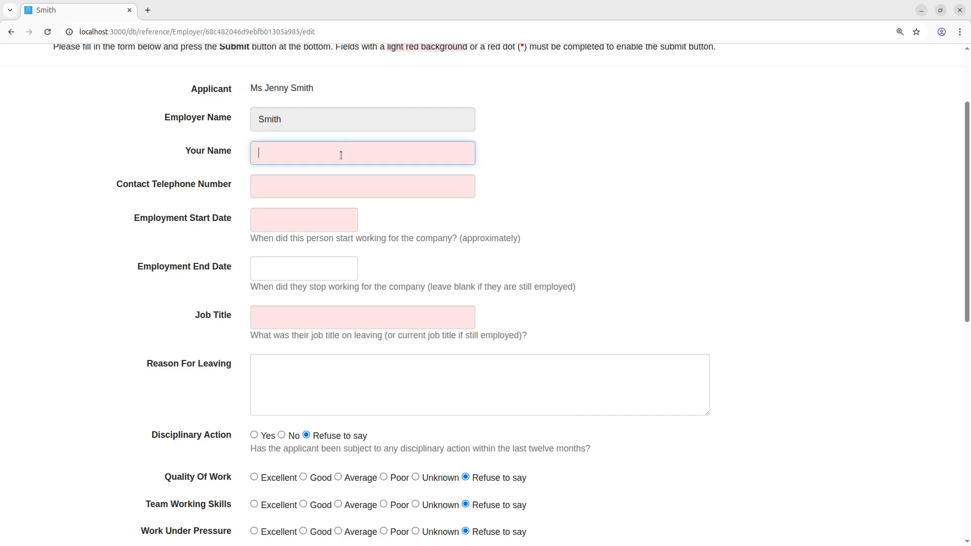
{"action": "key", "text": "Tab"}
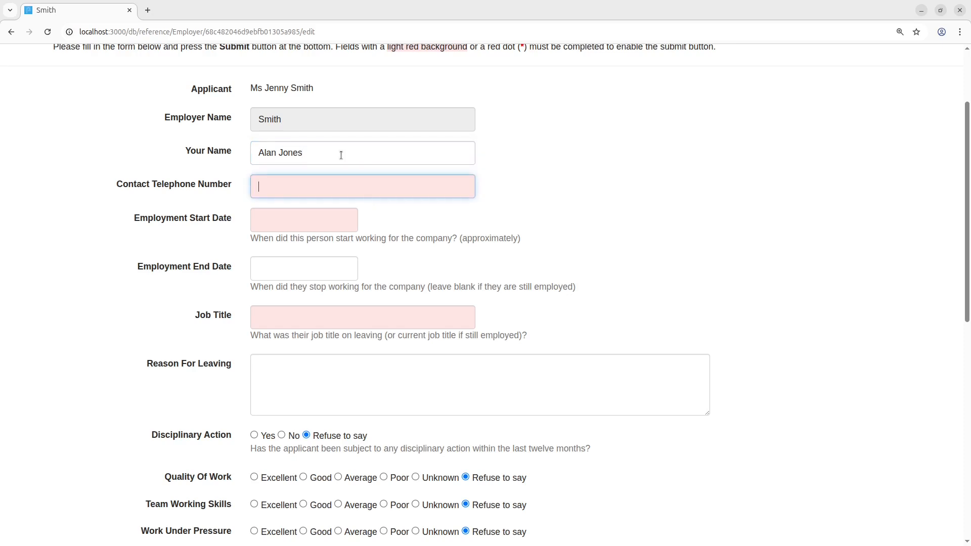
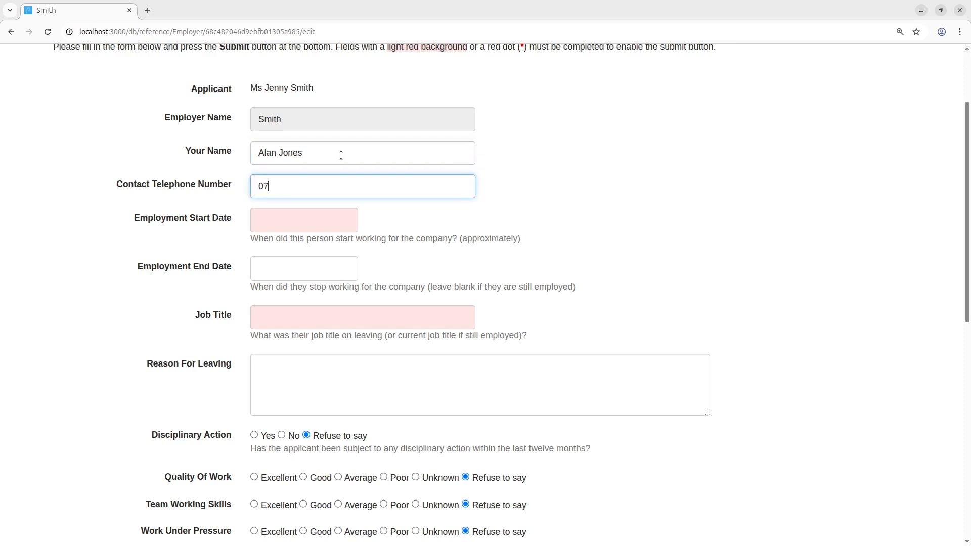
{"action": "key", "text": "Tab"}
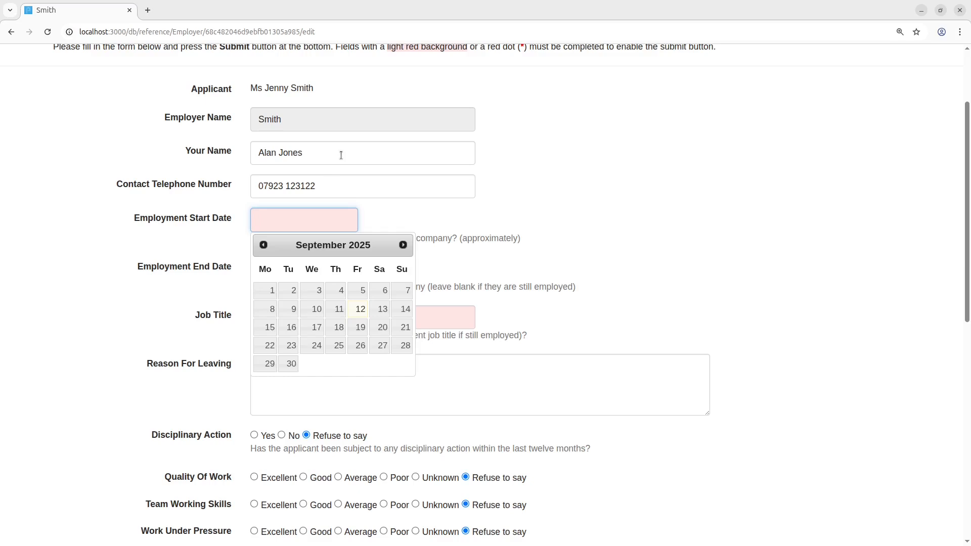
Step: Set the employment start date to 01/02/2004 and the job title to dsfgsdfg
{"action": "type", "text": "01/"}
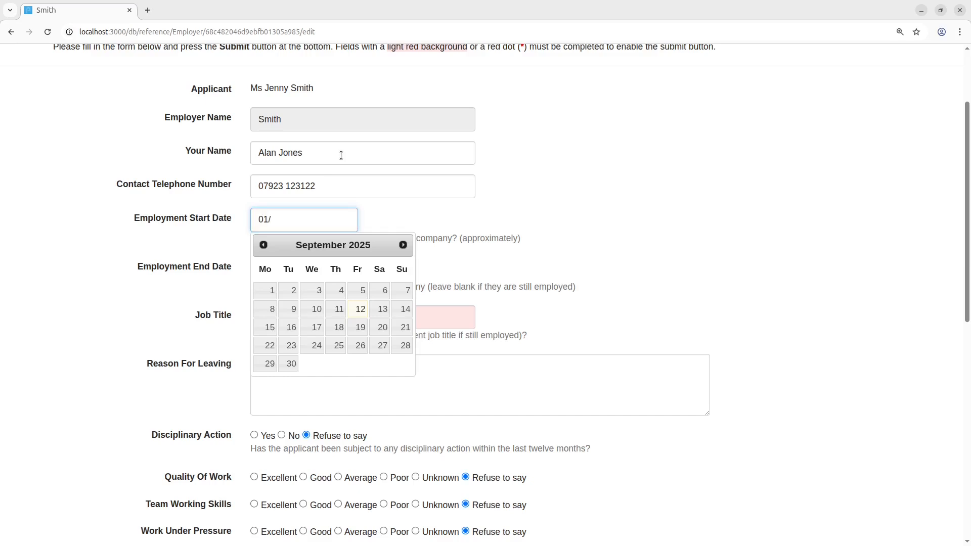
{"action": "type", "text": "02/2004"}
{"action": "key", "text": "Tab"}
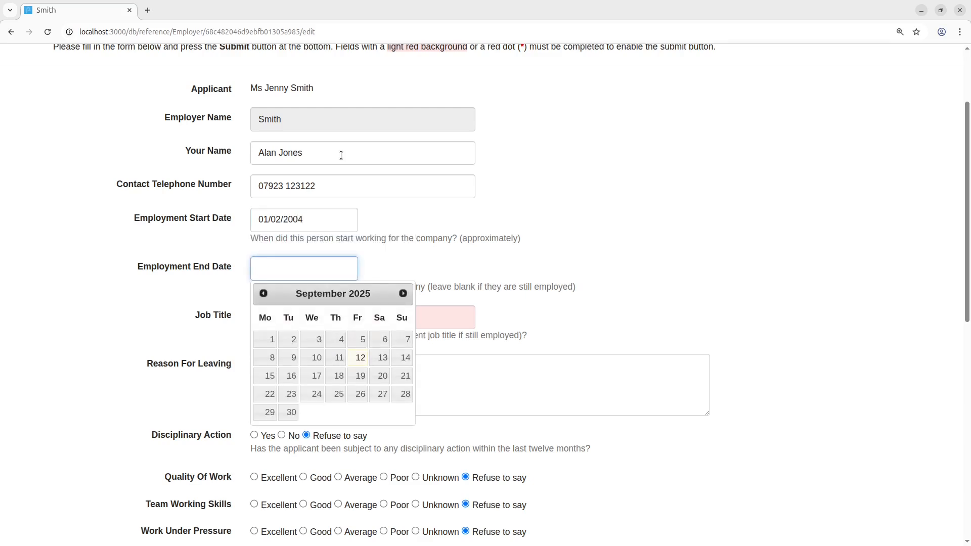
{"action": "left_click", "coordinate": [432, 316]}
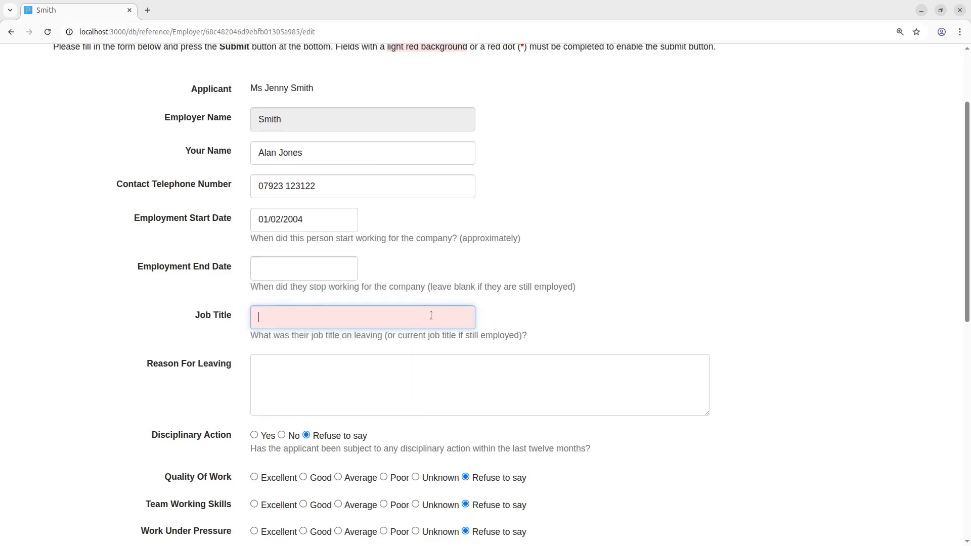
{"action": "type", "text": "dsfgsdfg"}
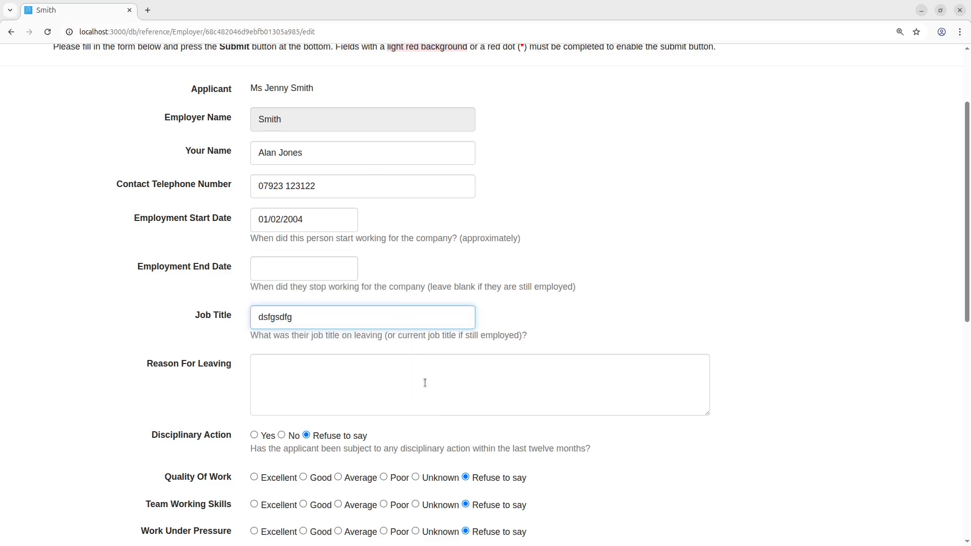
Step: Submit the completed employer reference form and return to the Plait home page at localhost:3000
{"action": "scroll", "coordinate": [354, 329], "scroll_direction": "down", "scroll_amount": 4}
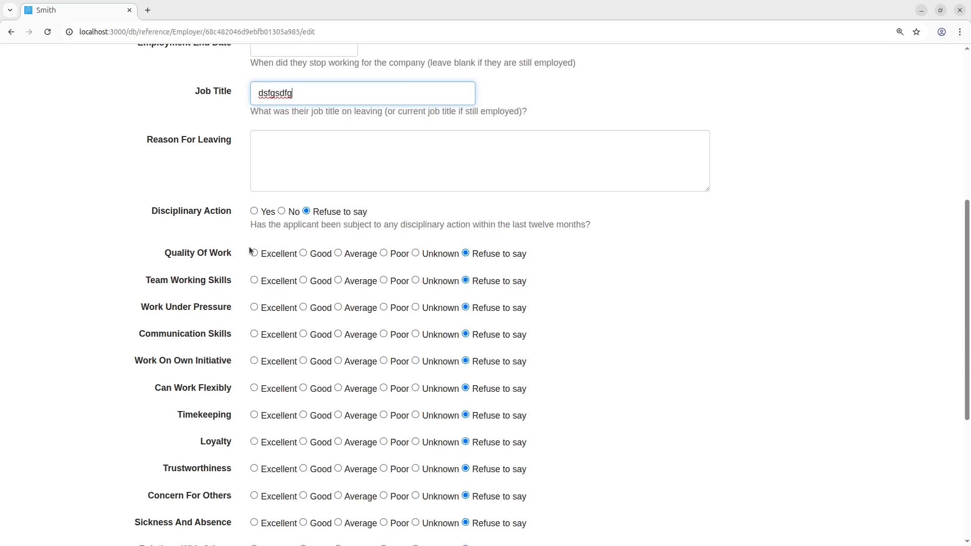
{"action": "scroll", "coordinate": [249, 247], "scroll_direction": "down", "scroll_amount": 3}
{"action": "scroll", "coordinate": [248, 235], "scroll_direction": "down", "scroll_amount": 1}
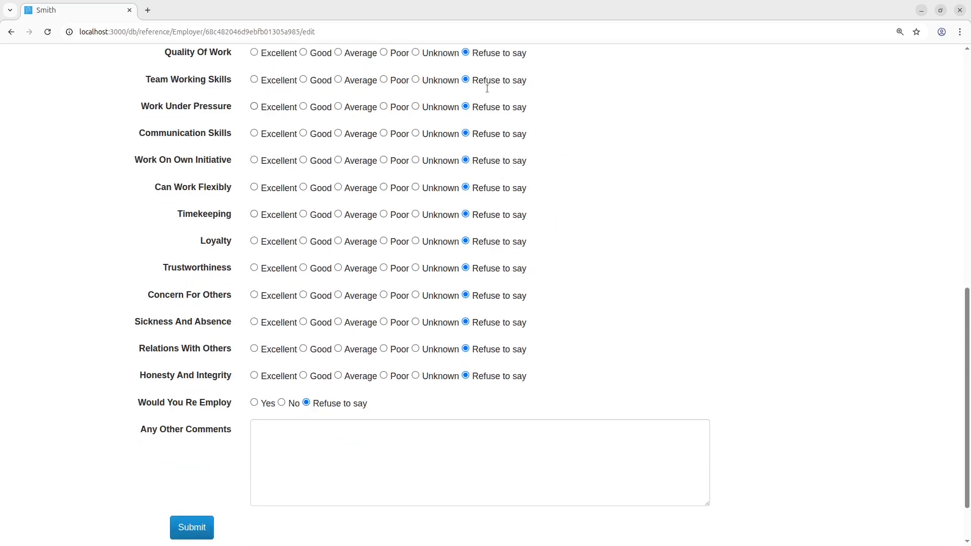
{"action": "scroll", "coordinate": [488, 247], "scroll_direction": "up", "scroll_amount": 4}
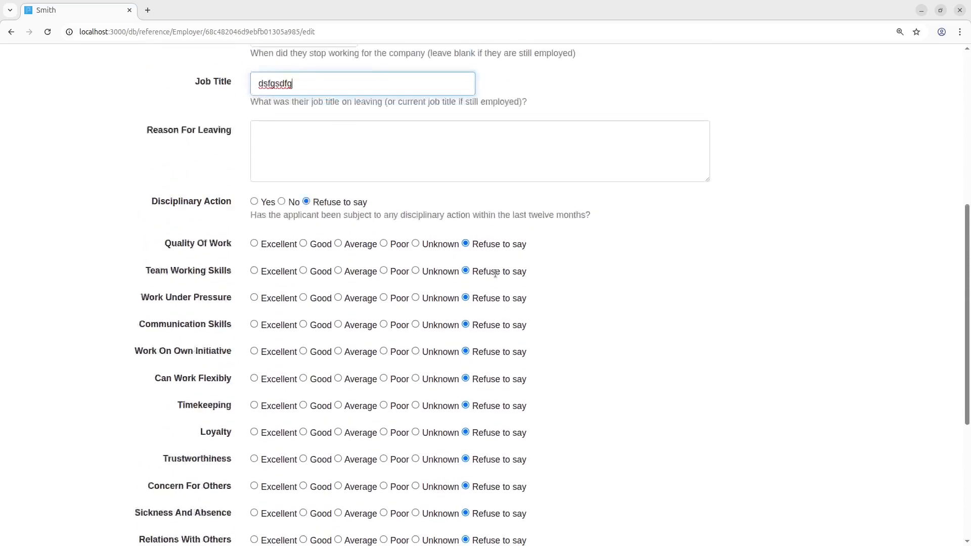
{"action": "scroll", "coordinate": [495, 273], "scroll_direction": "up", "scroll_amount": 2}
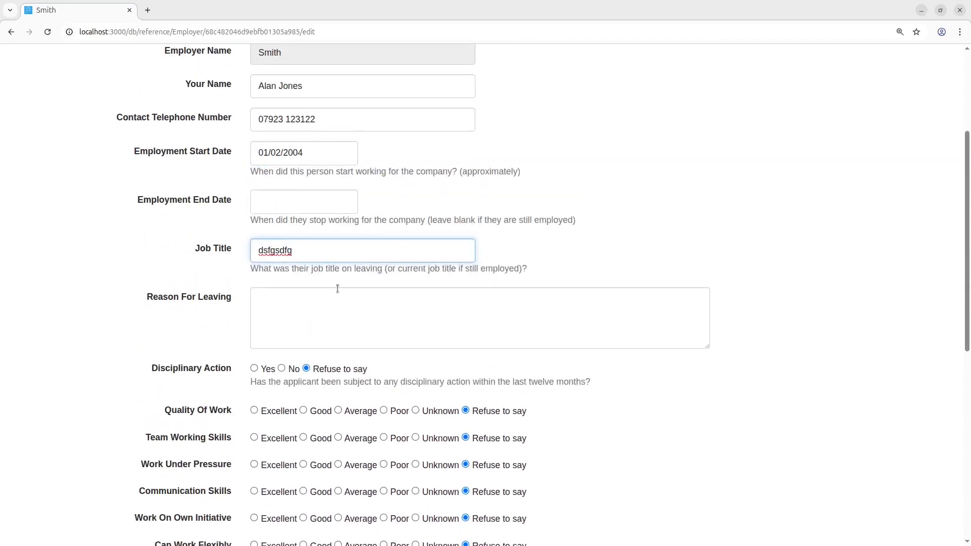
{"action": "scroll", "coordinate": [337, 288], "scroll_direction": "down", "scroll_amount": 3}
{"action": "scroll", "coordinate": [338, 286], "scroll_direction": "down", "scroll_amount": 4}
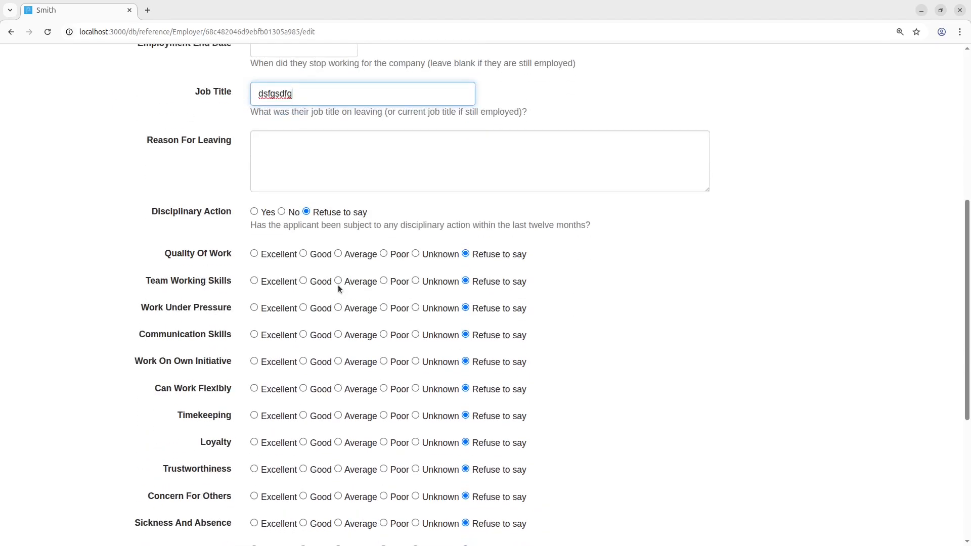
{"action": "scroll", "coordinate": [338, 286], "scroll_direction": "down", "scroll_amount": 2}
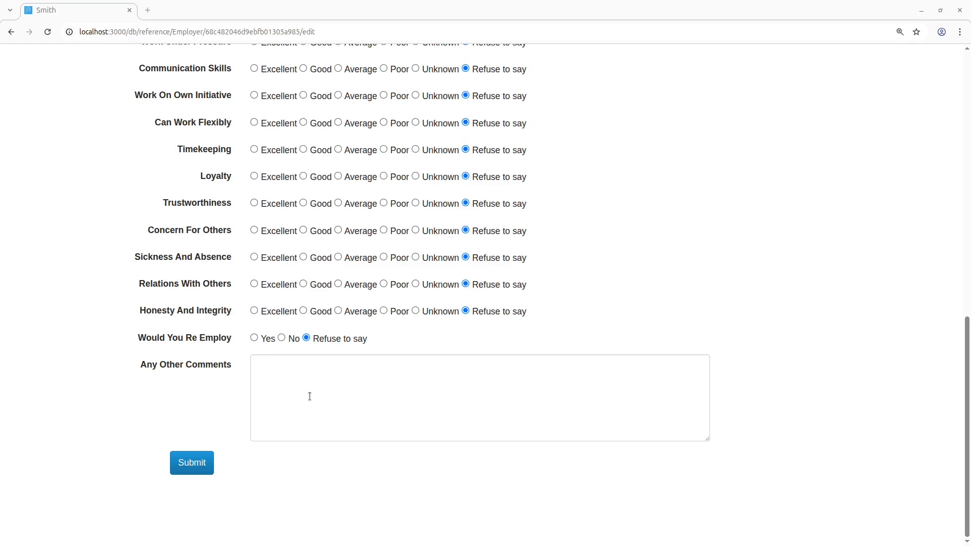
{"action": "left_click", "coordinate": [191, 468]}
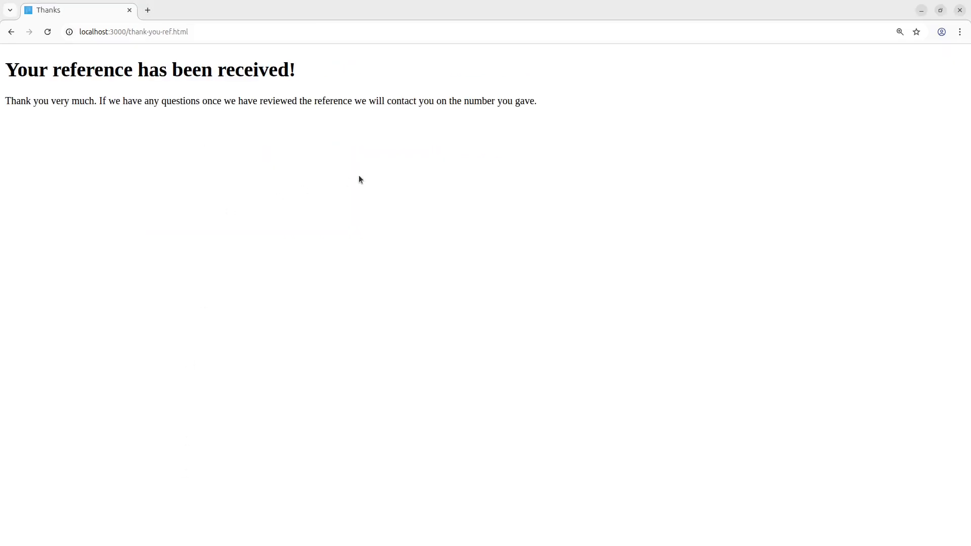
{"action": "left_click", "coordinate": [251, 29]}
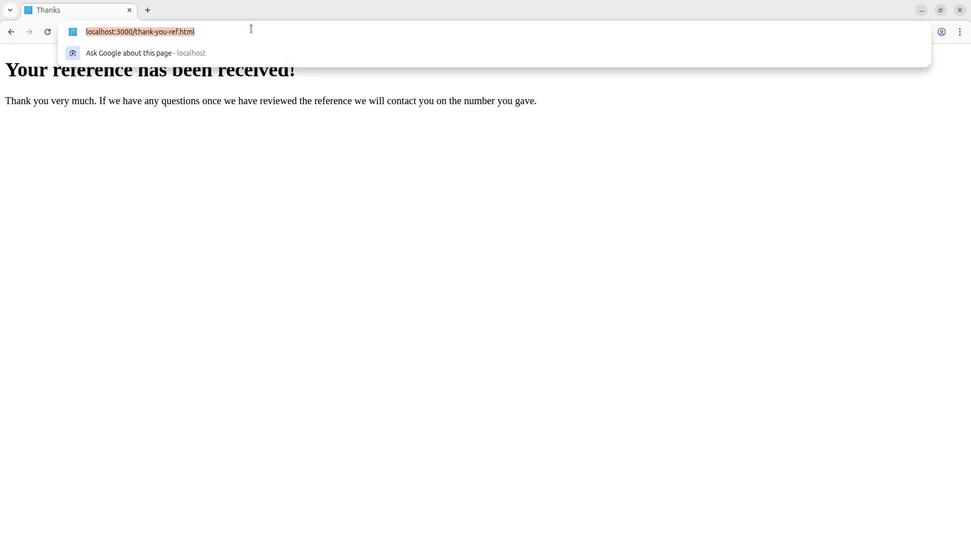
{"action": "left_click", "coordinate": [251, 29]}
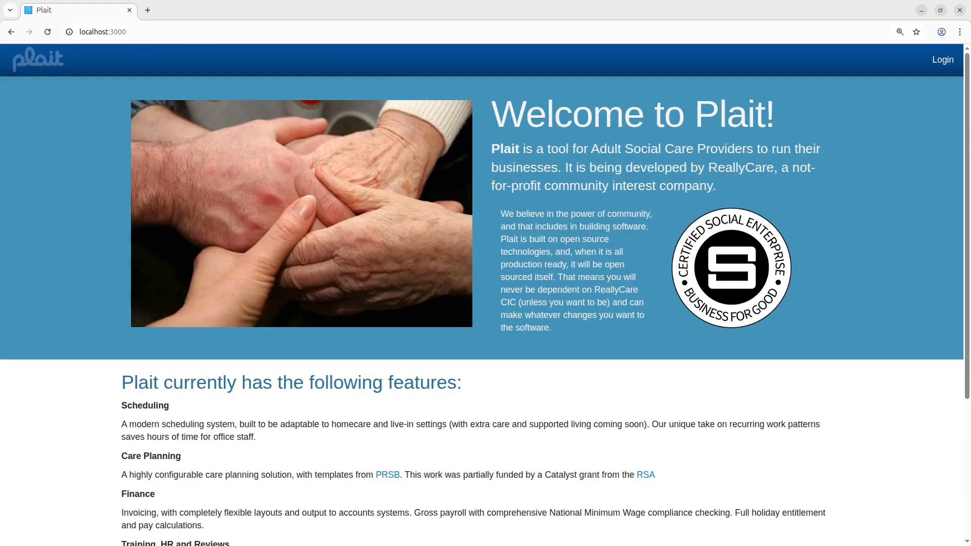
Step: Log in from the Plait home page with the username demo and the account password
{"action": "key", "text": "Tab"}
{"action": "key", "text": "Tab"}
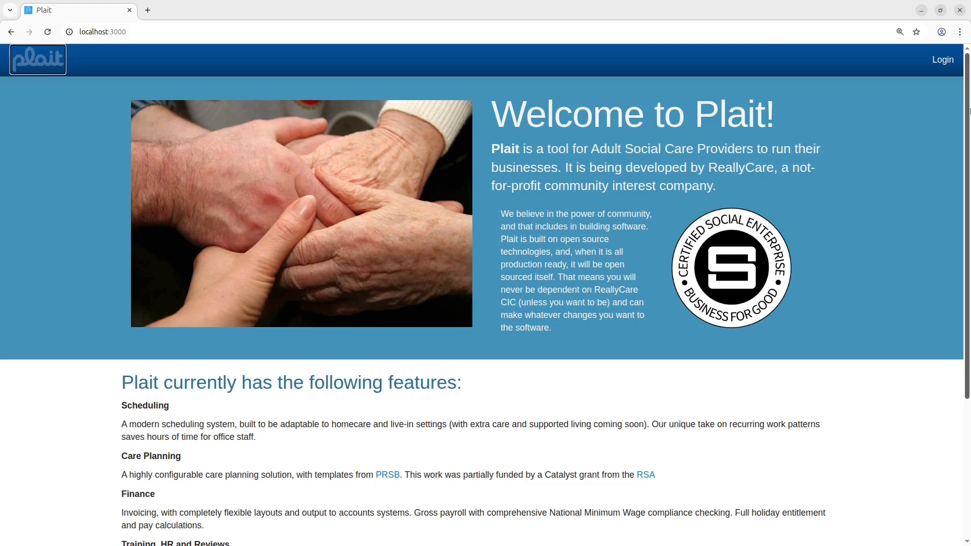
{"action": "key", "text": "Return"}
{"action": "type", "text": "demo"}
{"action": "key", "text": "Tab"}
{"action": "type", "text": "•••••••••"}
{"action": "key", "text": "Return"}
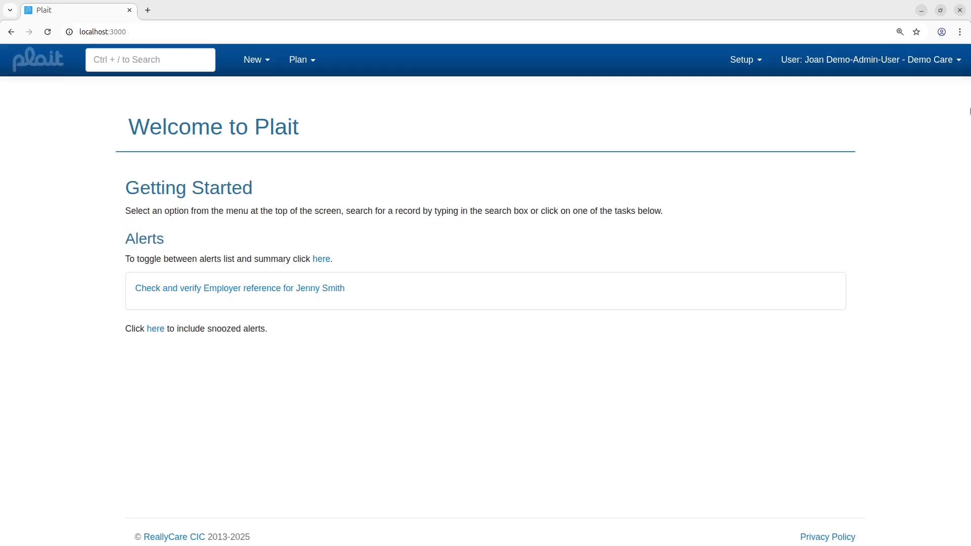
{"action": "mouse_move", "coordinate": [145, 282]}
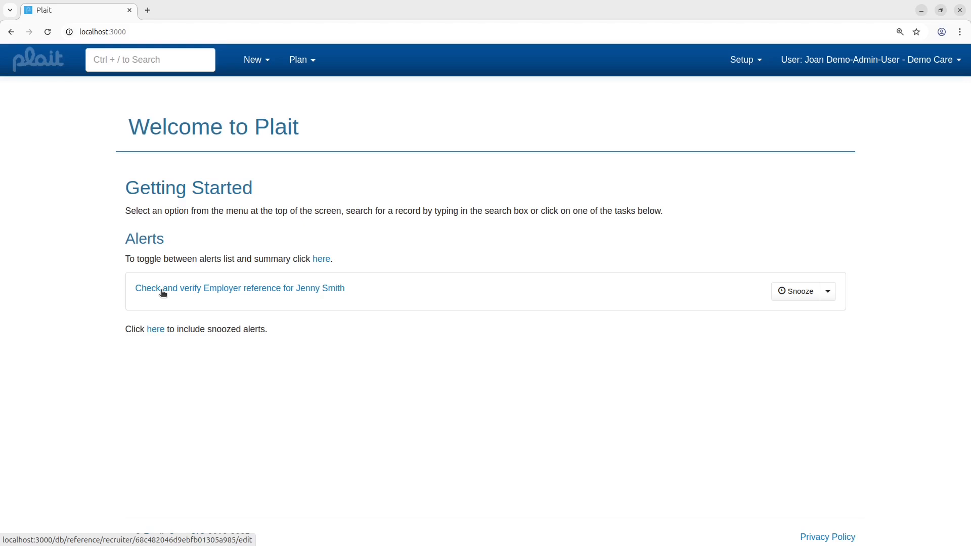
{"action": "left_click", "coordinate": [187, 292]}
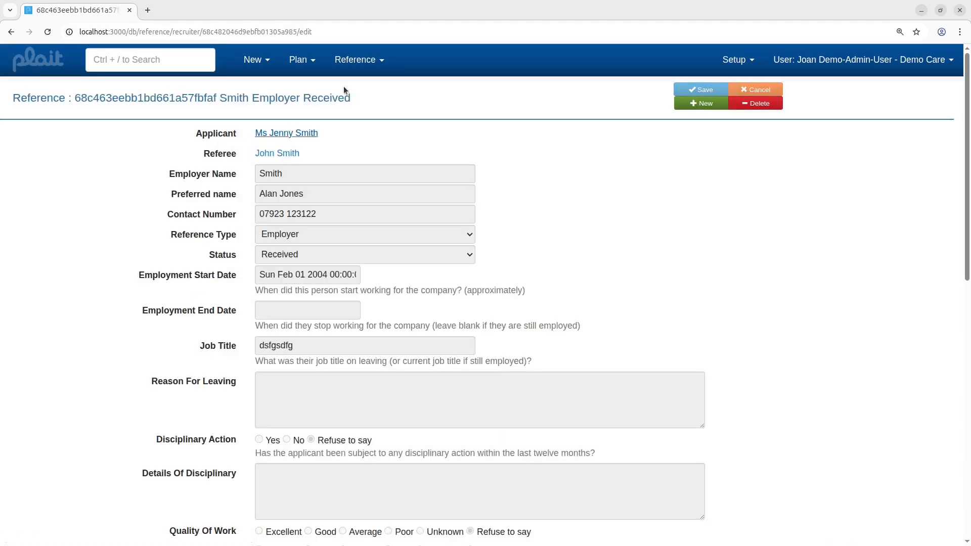
{"action": "scroll", "coordinate": [353, 318], "scroll_direction": "down", "scroll_amount": 8}
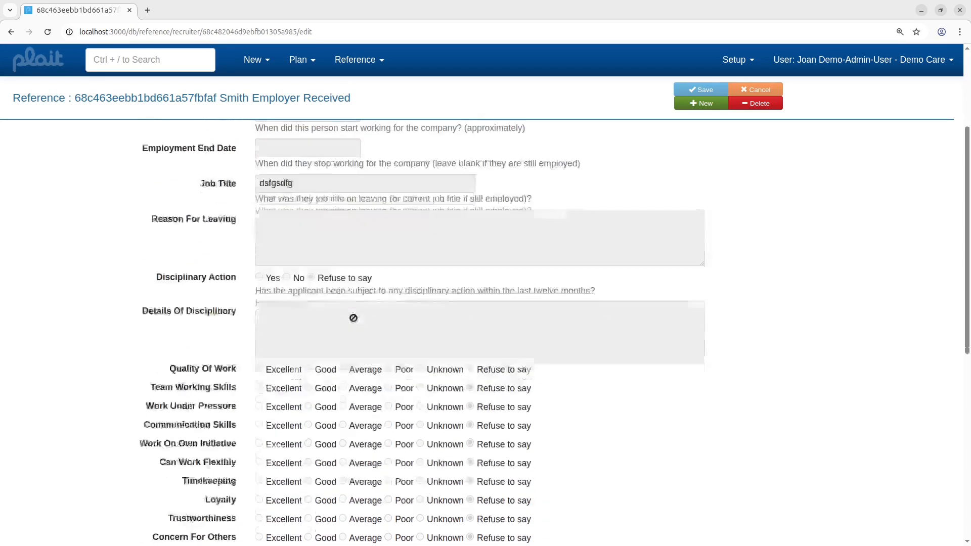
{"action": "scroll", "coordinate": [353, 318], "scroll_direction": "down", "scroll_amount": 3}
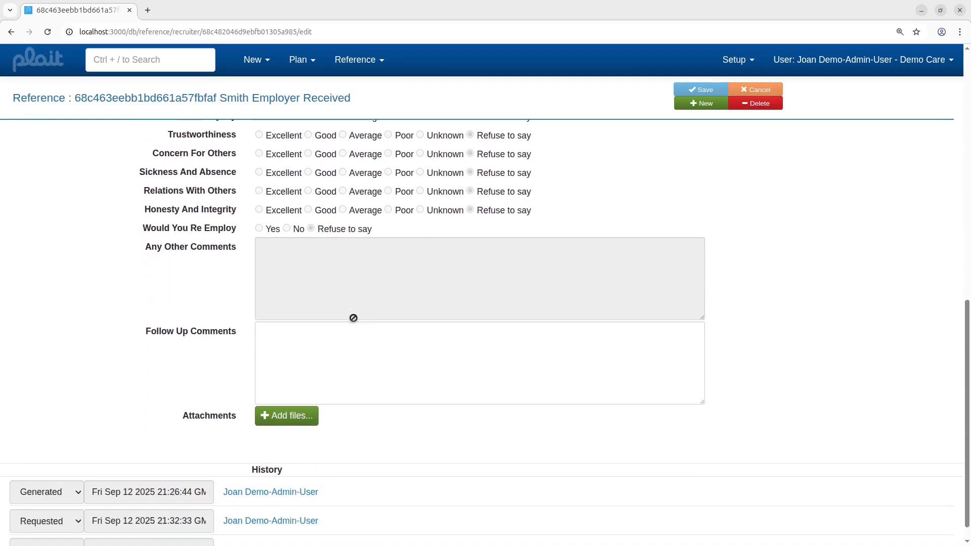
{"action": "scroll", "coordinate": [313, 405], "scroll_direction": "down", "scroll_amount": 1}
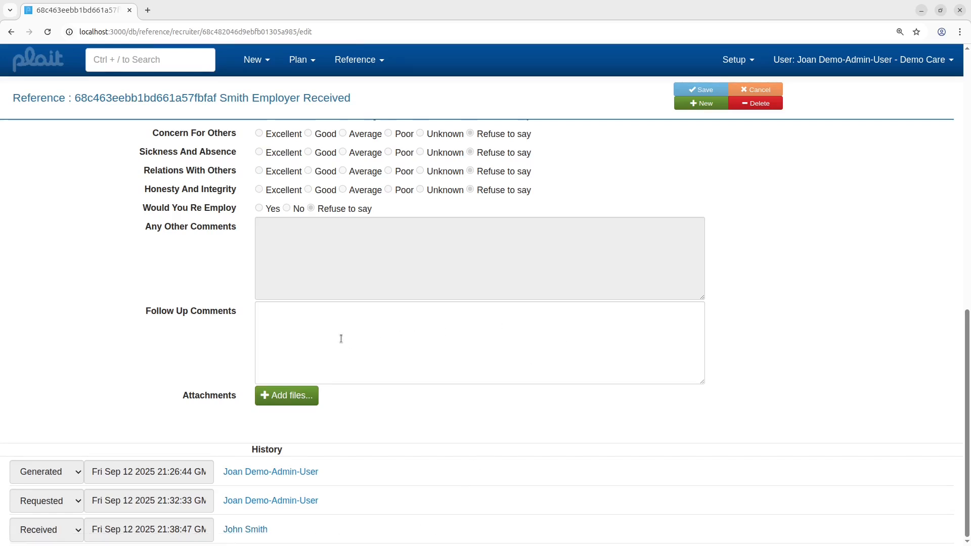
{"action": "scroll", "coordinate": [341, 338], "scroll_direction": "up", "scroll_amount": 1}
{"action": "scroll", "coordinate": [340, 338], "scroll_direction": "down", "scroll_amount": 1}
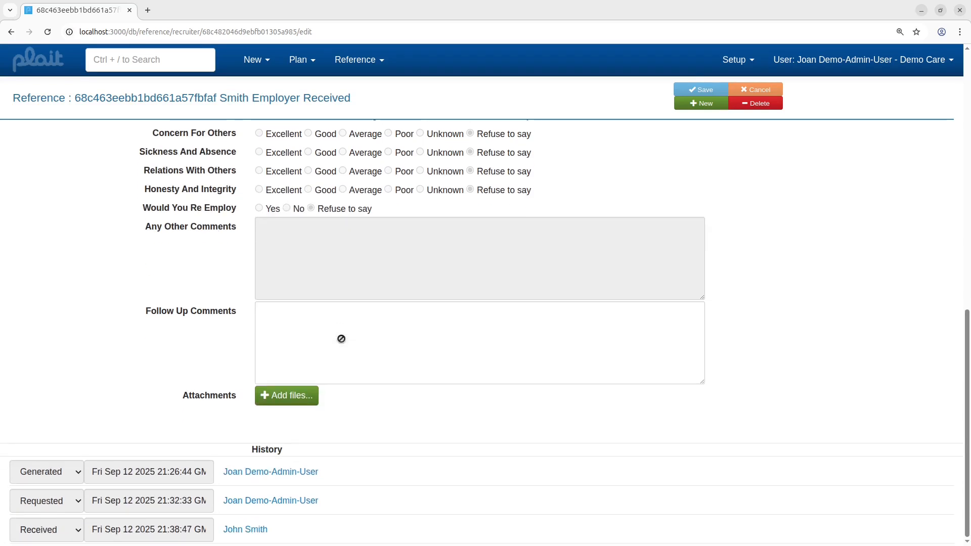
{"action": "scroll", "coordinate": [327, 331], "scroll_direction": "up", "scroll_amount": 10}
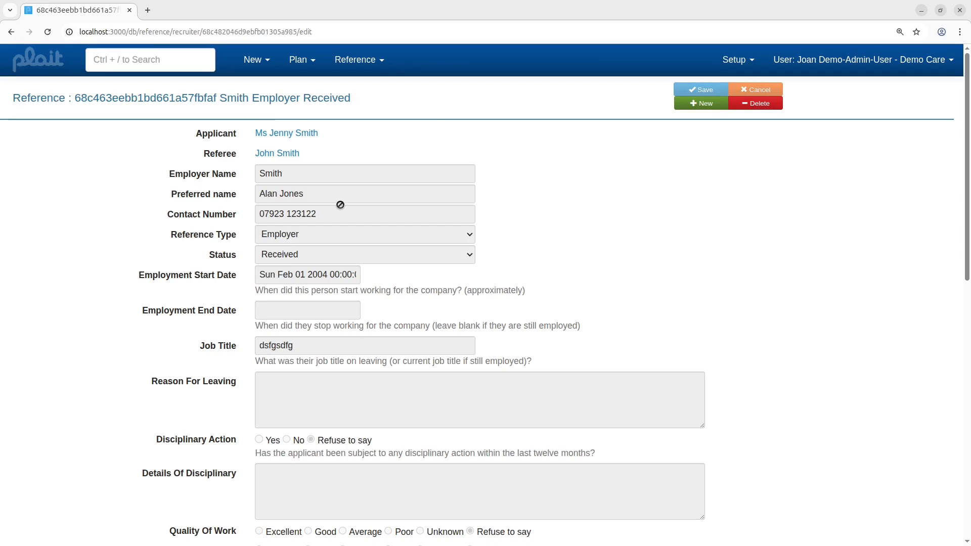
{"action": "scroll", "coordinate": [340, 207], "scroll_direction": "down", "scroll_amount": 2}
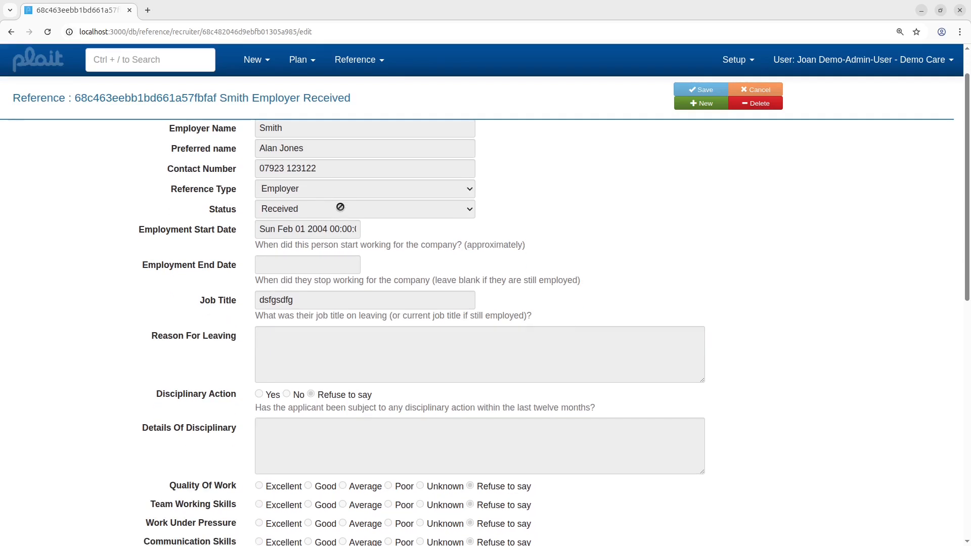
{"action": "scroll", "coordinate": [337, 243], "scroll_direction": "up", "scroll_amount": 1}
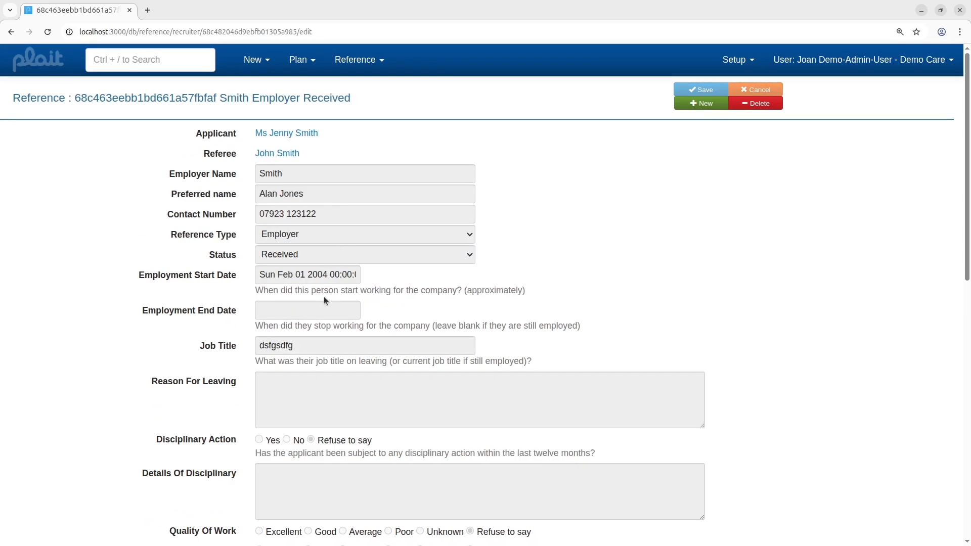
{"action": "scroll", "coordinate": [312, 335], "scroll_direction": "down", "scroll_amount": 6}
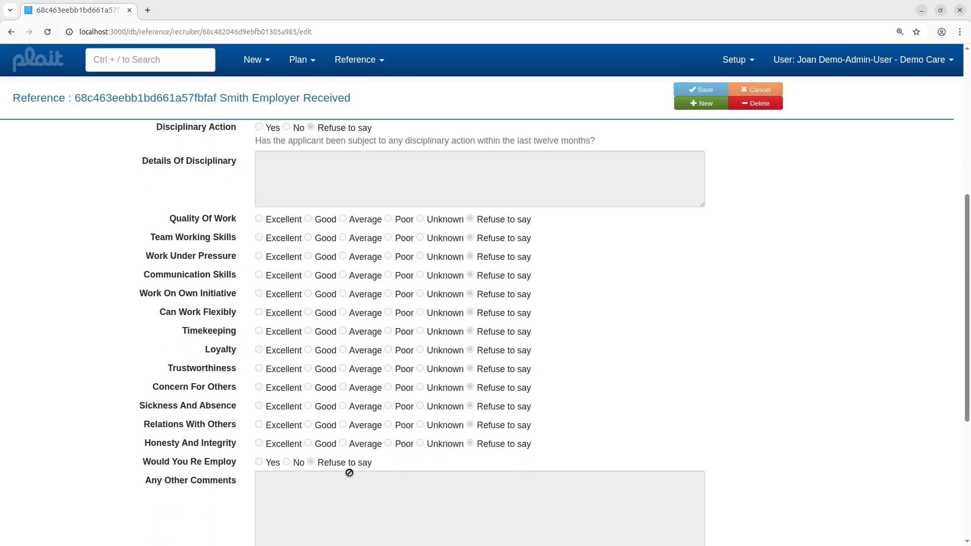
{"action": "scroll", "coordinate": [304, 334], "scroll_direction": "down", "scroll_amount": 5}
Step: Enter the follow-up comment 'adskfasdkf halsf asdf' on the employer reference and save it
{"action": "left_click", "coordinate": [304, 332]}
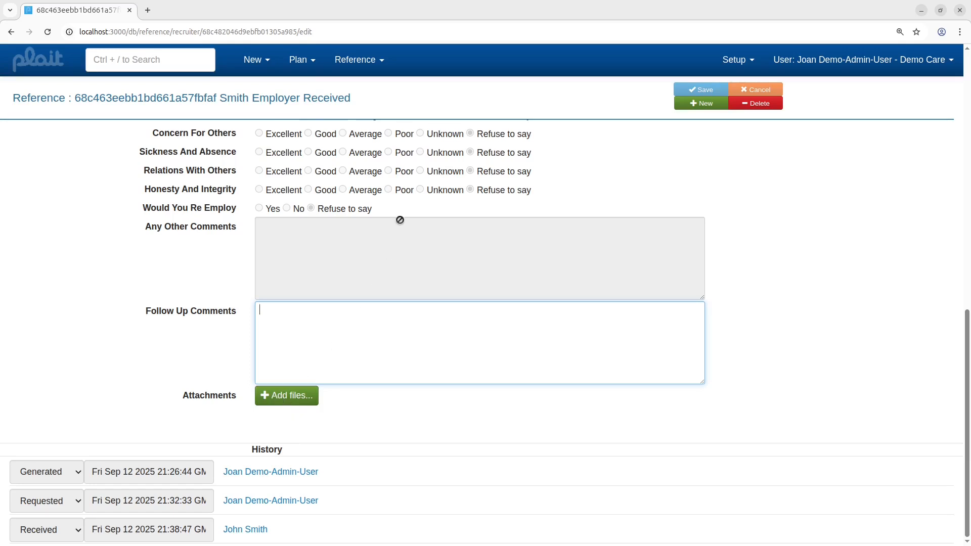
{"action": "type", "text": "adskfas"}
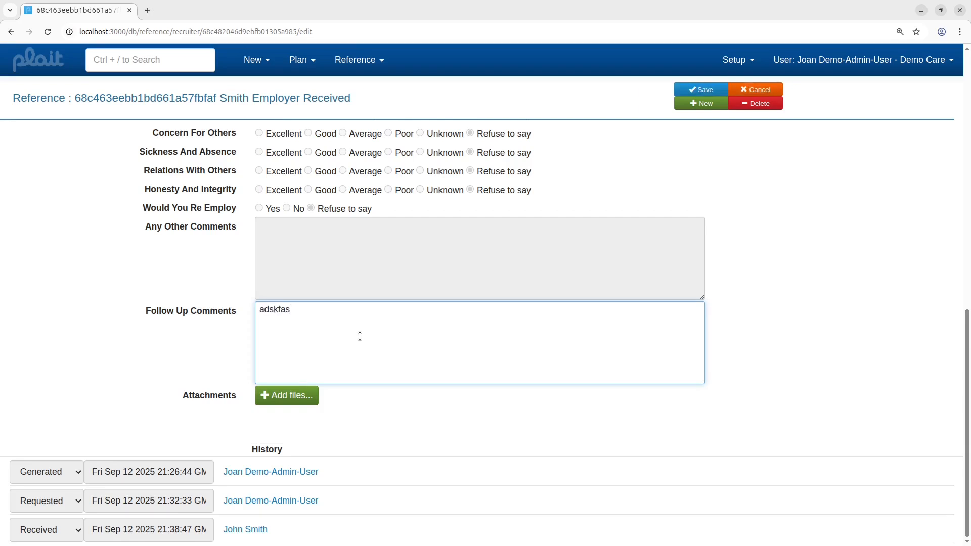
{"action": "type", "text": "dkf halsf asdf"}
{"action": "left_click", "coordinate": [690, 89]}
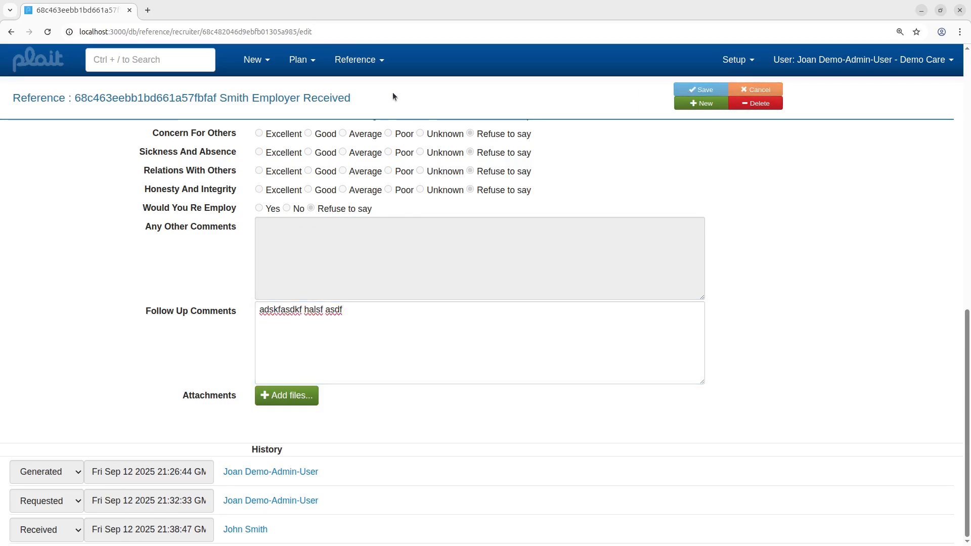
Step: Accept the employer reference
{"action": "left_click", "coordinate": [382, 61]}
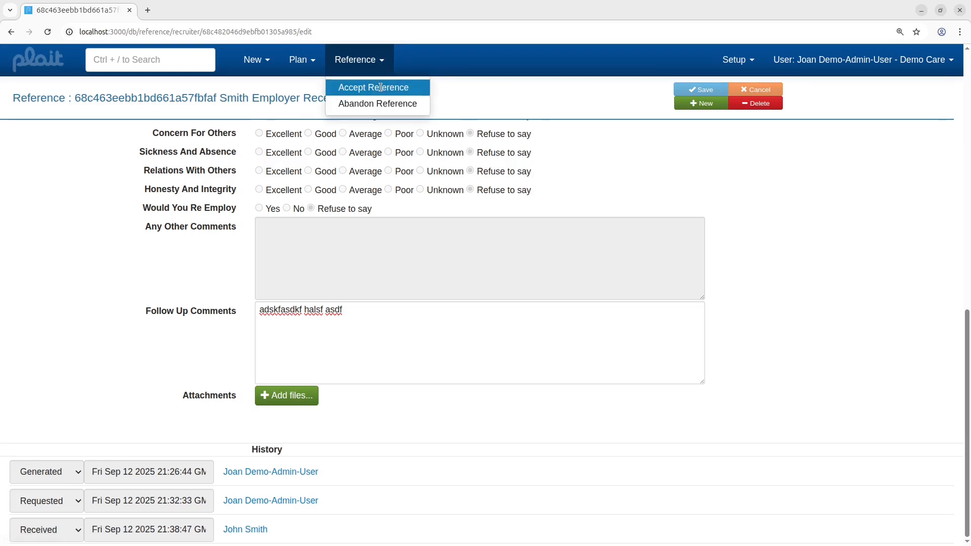
{"action": "left_click", "coordinate": [380, 88]}
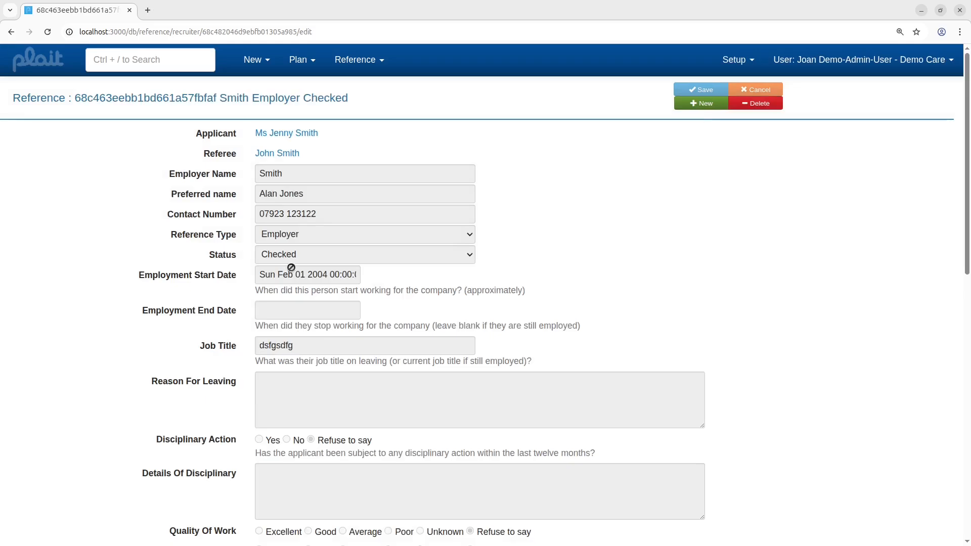
{"action": "scroll", "coordinate": [293, 259], "scroll_direction": "down", "scroll_amount": 10}
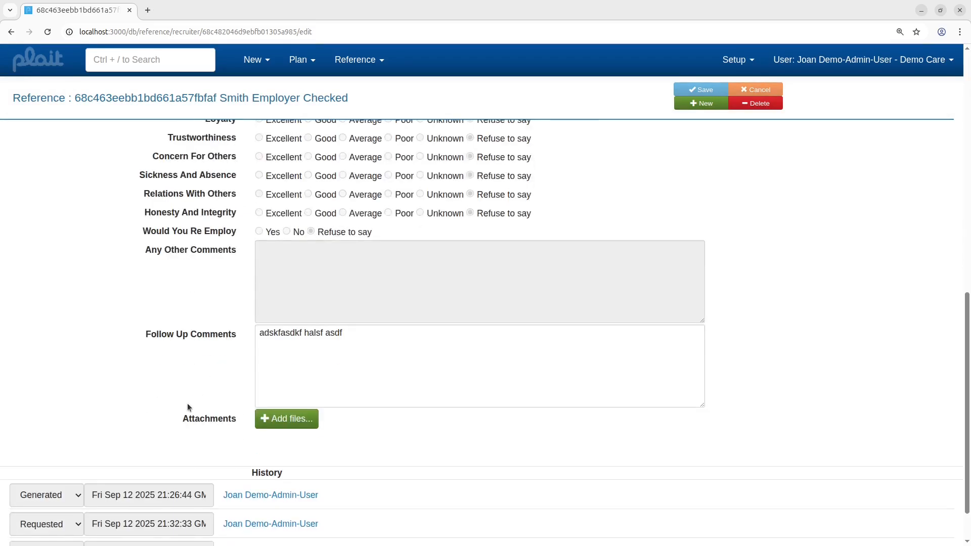
{"action": "scroll", "coordinate": [175, 420], "scroll_direction": "up", "scroll_amount": 15}
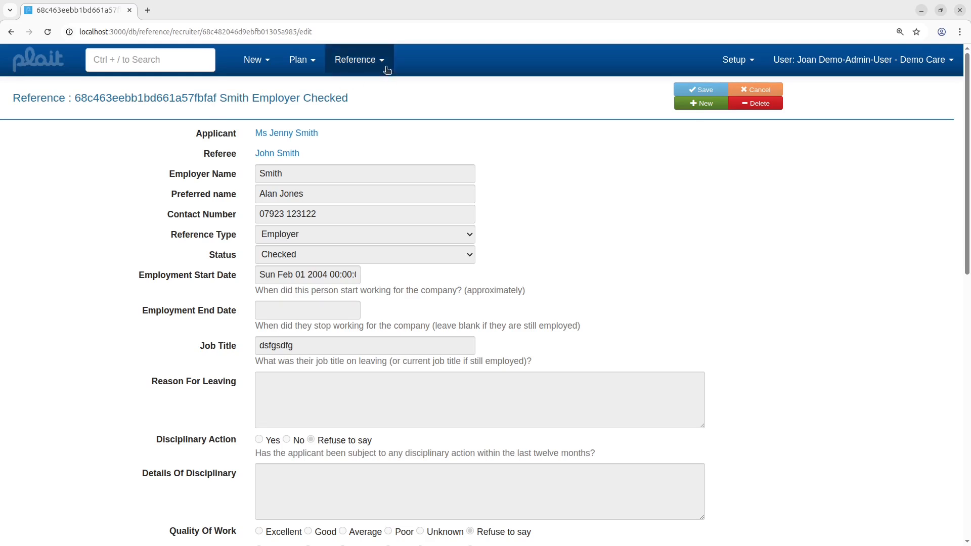
{"action": "left_click", "coordinate": [164, 58]}
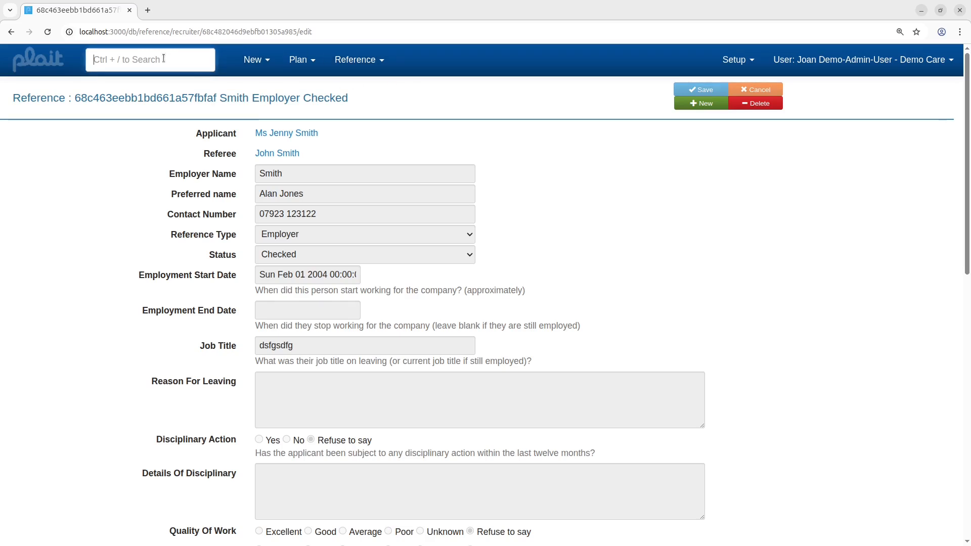
{"action": "type", "text": "jenny"}
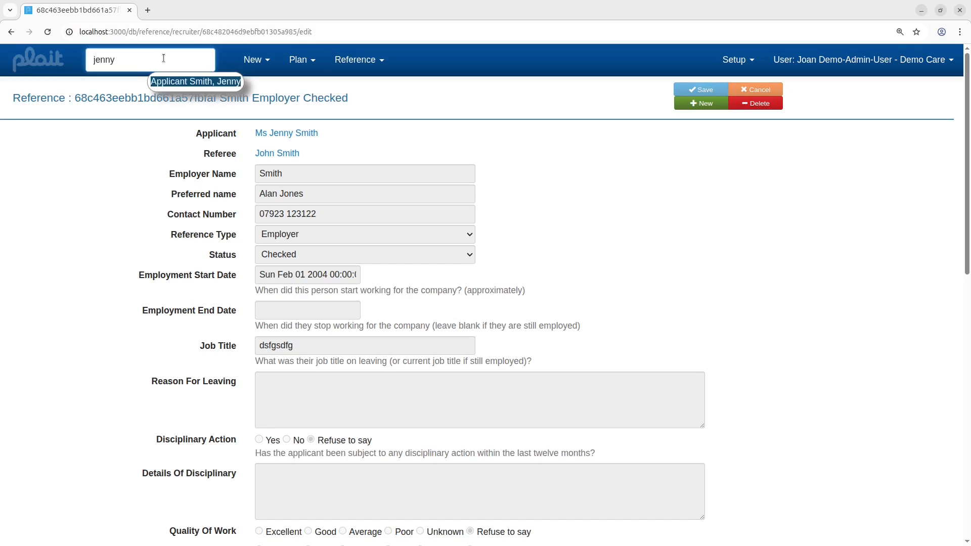
{"action": "left_click", "coordinate": [176, 83]}
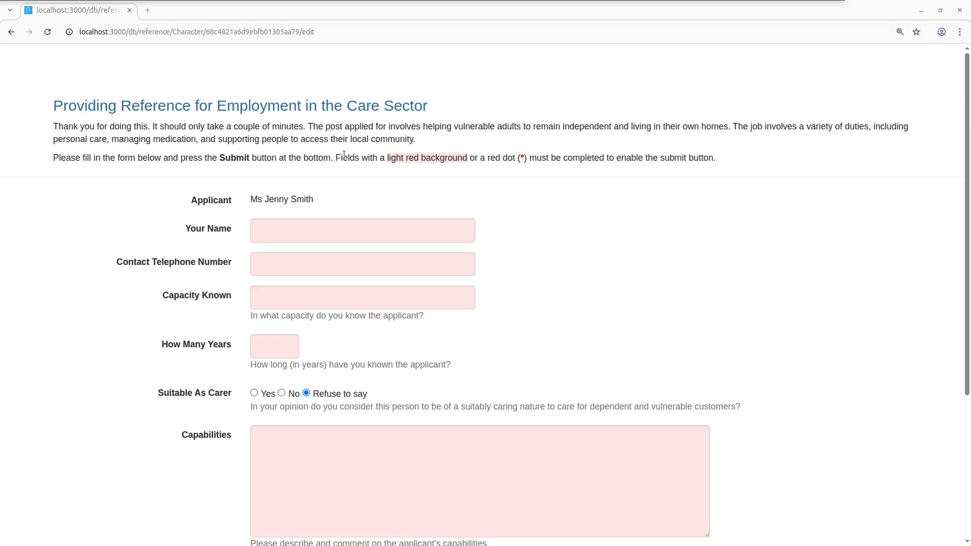
Step: Enter the referee's name and contact telephone number on the character reference form
{"action": "scroll", "coordinate": [350, 257], "scroll_direction": "down", "scroll_amount": 3}
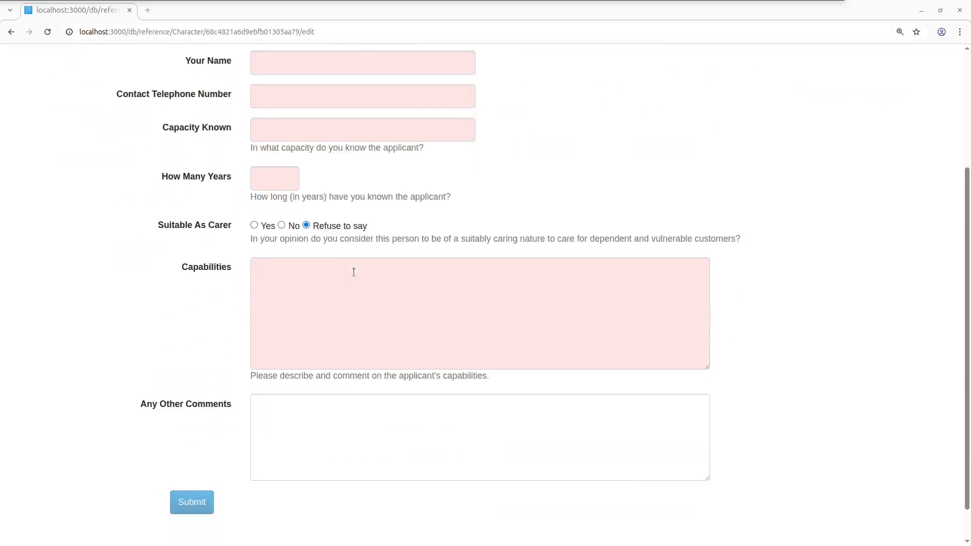
{"action": "scroll", "coordinate": [353, 272], "scroll_direction": "up", "scroll_amount": 3}
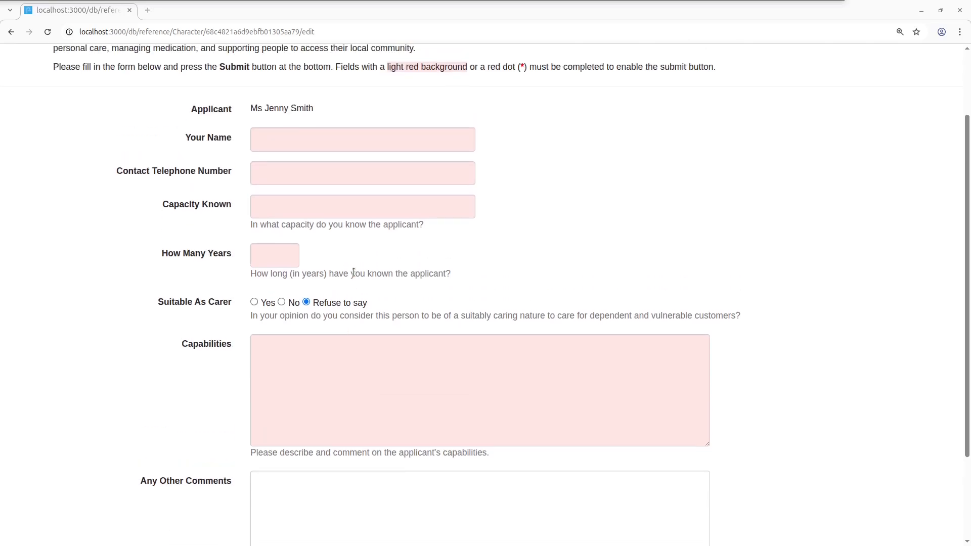
{"action": "left_click", "coordinate": [317, 146]}
{"action": "type", "text": "Barry"}
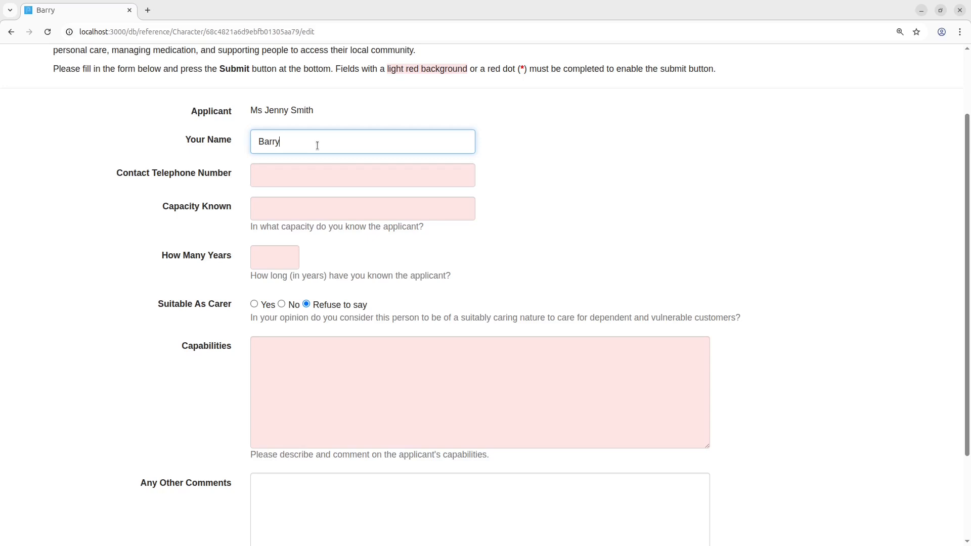
{"action": "key", "text": "Tab"}
{"action": "type", "text": "073434 3423423"}
Step: Set the capacity known to Teacher and the years known to 7
{"action": "key", "text": "Tab"}
{"action": "type", "text": "Teach"}
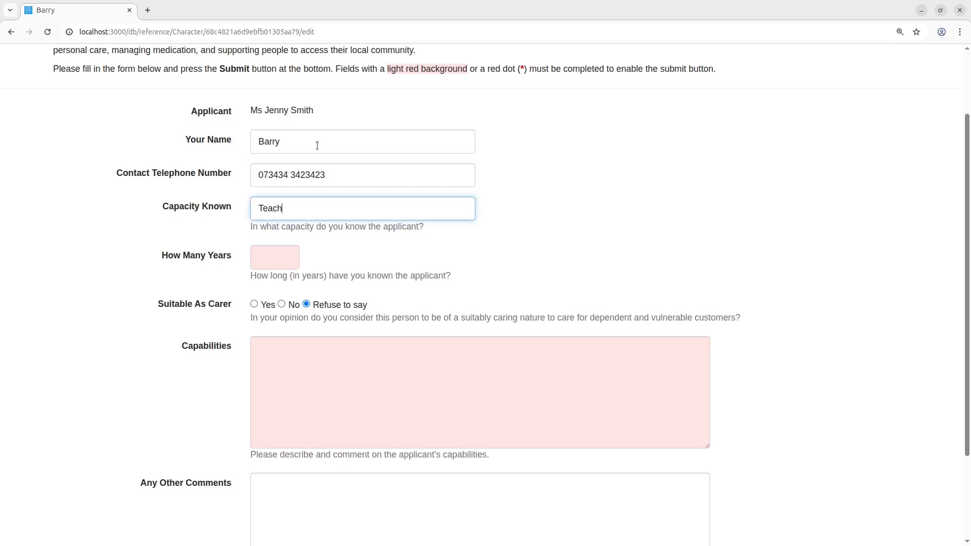
{"action": "type", "text": "er"}
{"action": "key", "text": "Tab"}
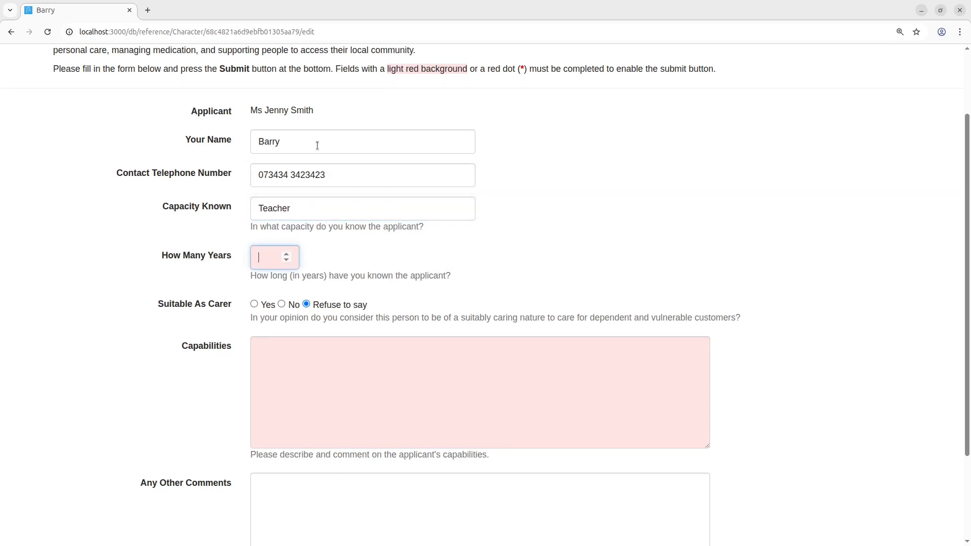
{"action": "type", "text": "7"}
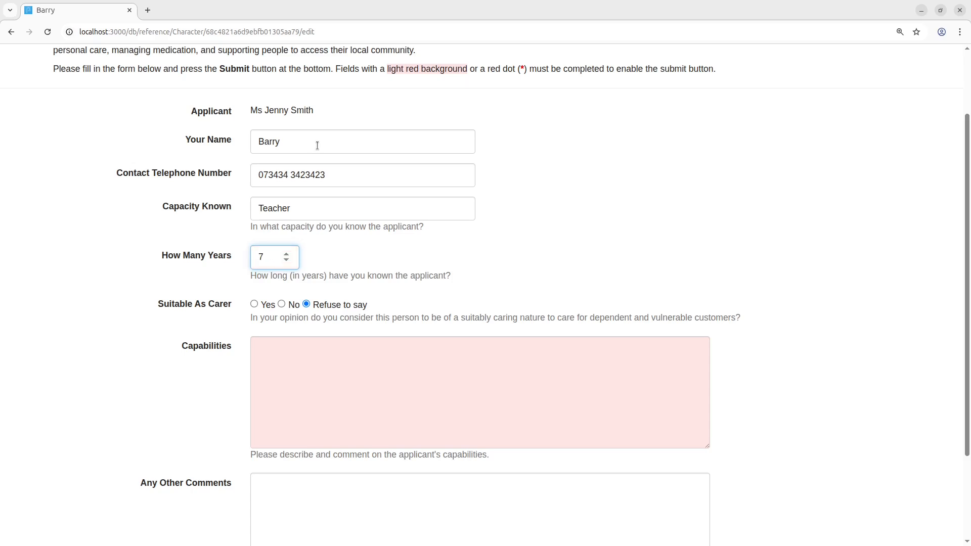
Step: Enter the capabilities text '\zckj \hxckh \ckhsklj' and submit the character reference form
{"action": "left_click", "coordinate": [338, 394]}
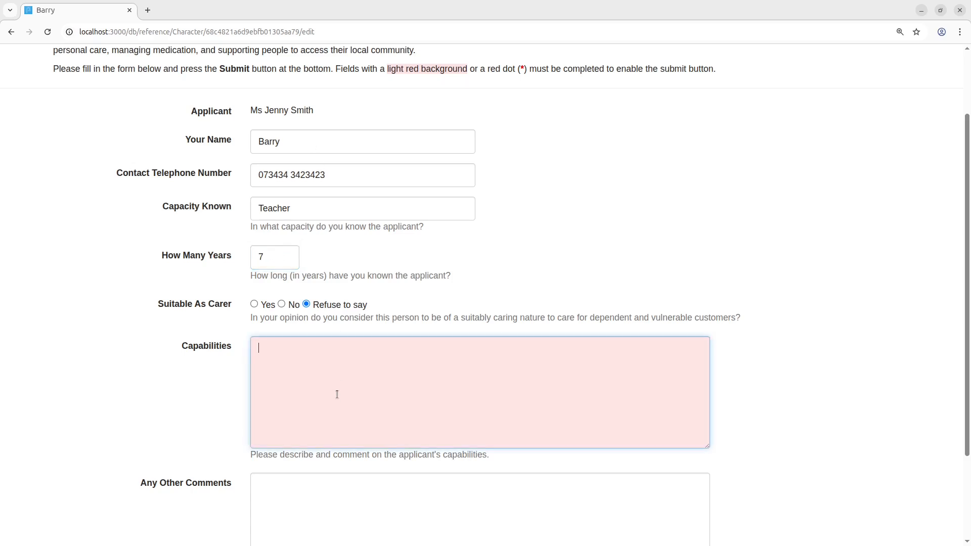
{"action": "type", "text": "\\zckj \\hxckh \\"}
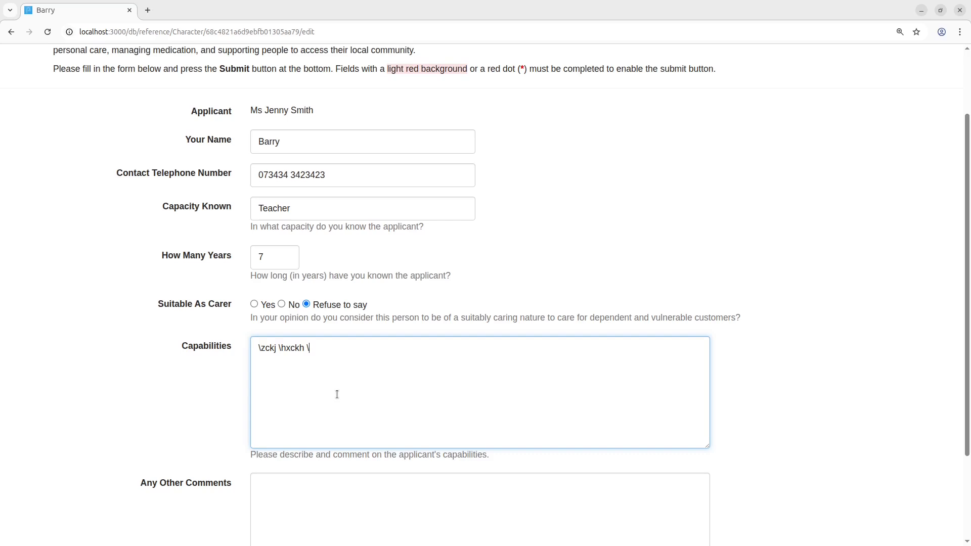
{"action": "type", "text": "ckhsklj"}
{"action": "scroll", "coordinate": [337, 394], "scroll_direction": "down", "scroll_amount": 2}
{"action": "left_click", "coordinate": [315, 390]}
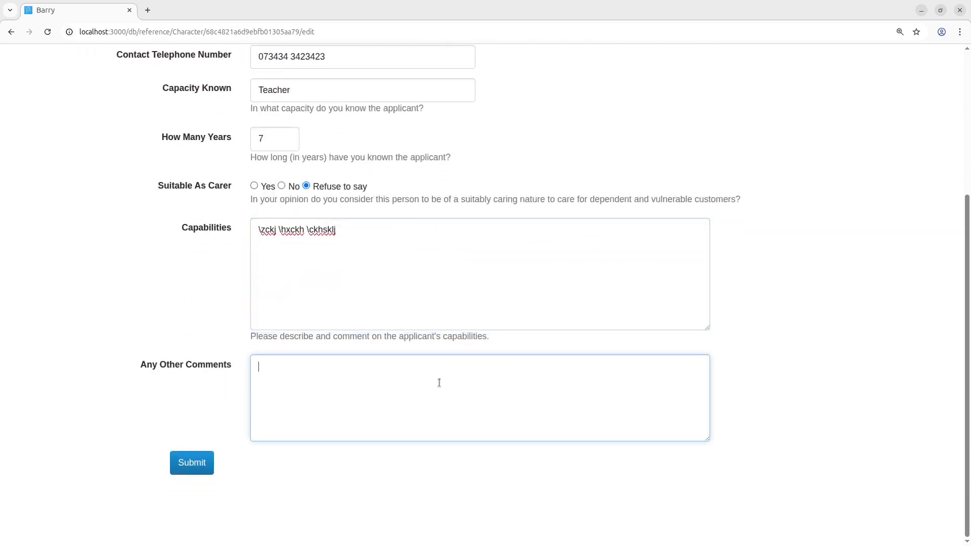
{"action": "left_click", "coordinate": [190, 464]}
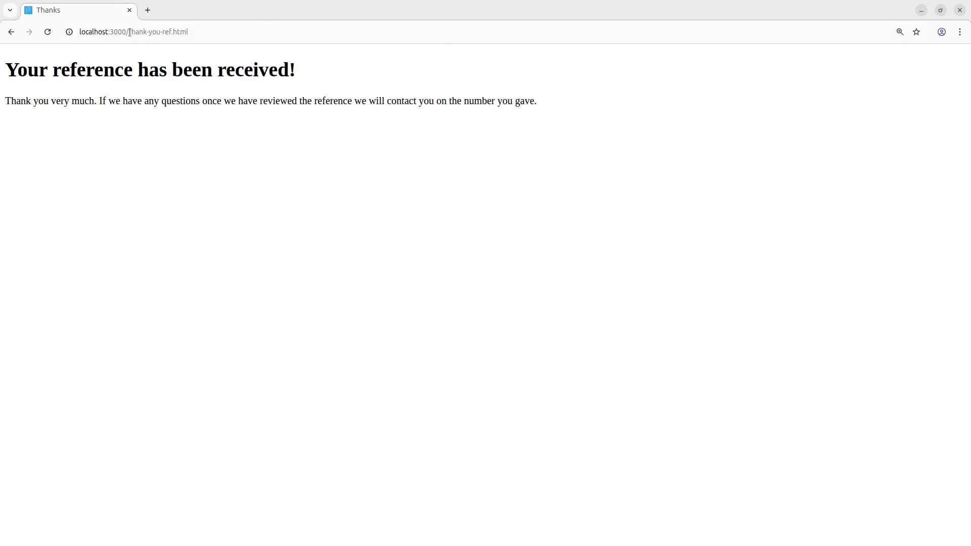
Step: Go to the login page and sign in with username demo and the account password
{"action": "left_click_drag", "start_coordinate": [128, 32], "coordinate": [321, 31]}
{"action": "type", "text": "login"}
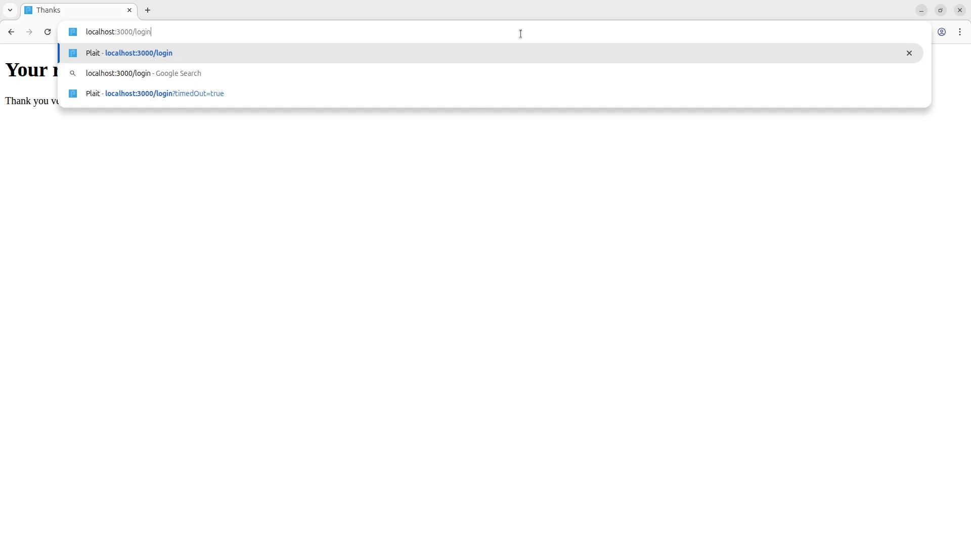
{"action": "key", "text": "Return"}
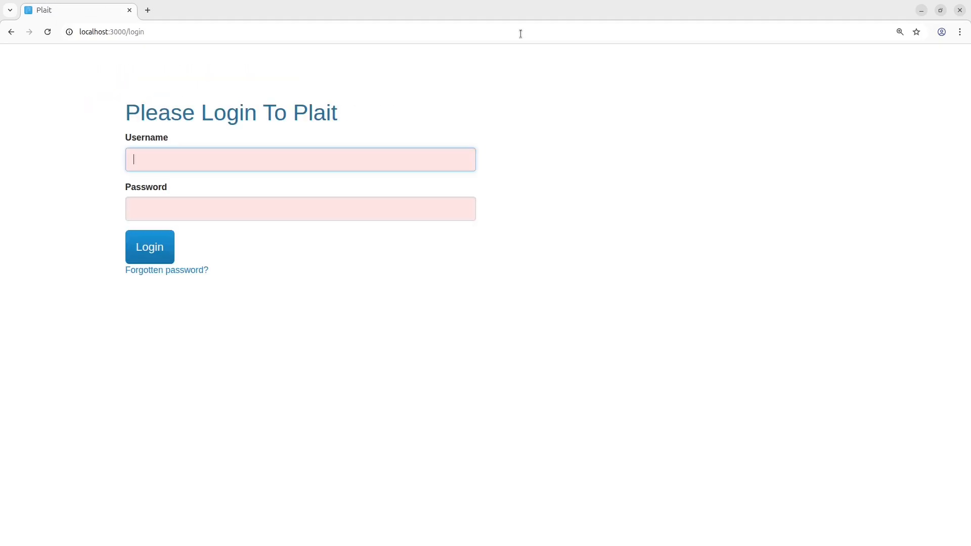
{"action": "type", "text": "demo"}
{"action": "key", "text": "Tab"}
{"action": "type", "text": "••"}
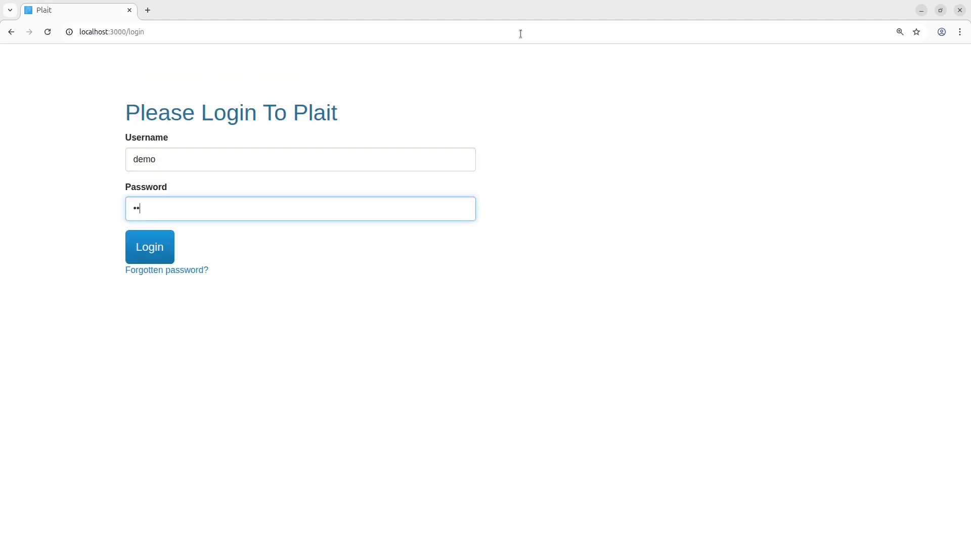
{"action": "type", "text": "•••"}
{"action": "key", "text": "Return"}
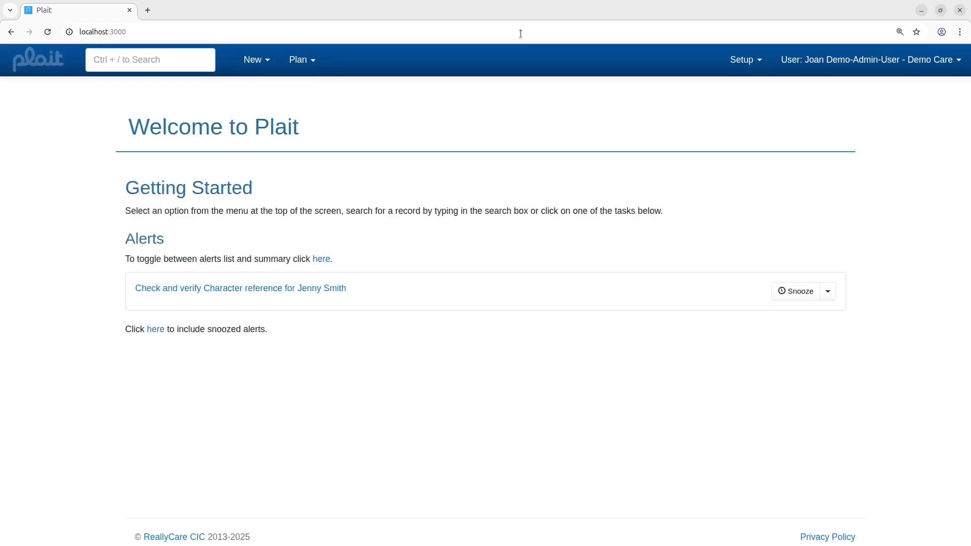
Step: Open the alert to check Jenny Smith's character reference and enter the follow-up comments 'dasfgsd gsdgf gfdg'
{"action": "left_click", "coordinate": [262, 290]}
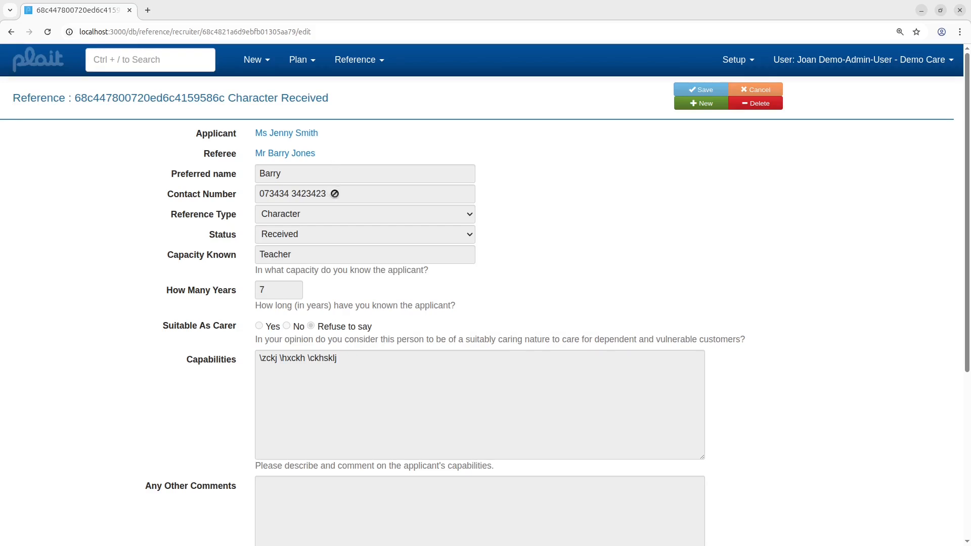
{"action": "scroll", "coordinate": [473, 433], "scroll_direction": "down", "scroll_amount": 5}
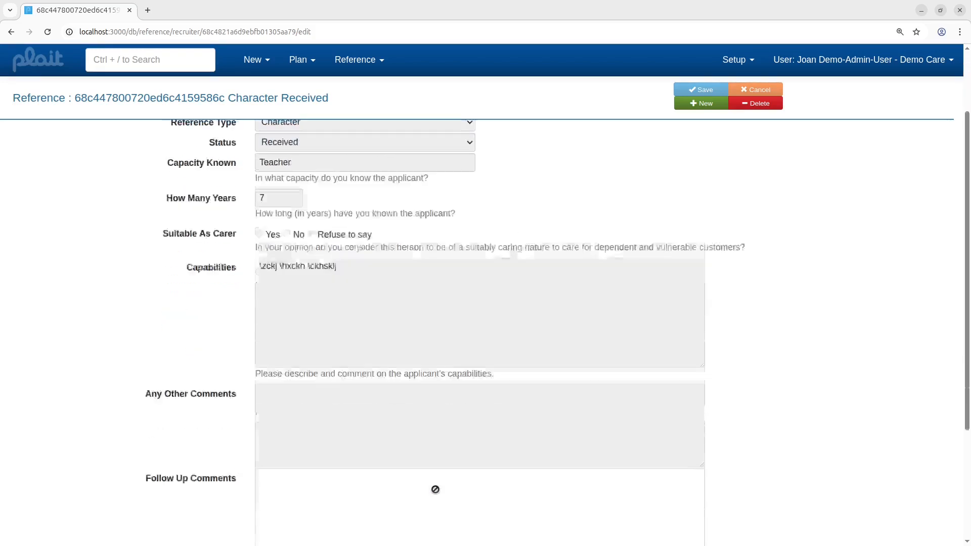
{"action": "left_click", "coordinate": [306, 331]}
{"action": "type", "text": "dasf"}
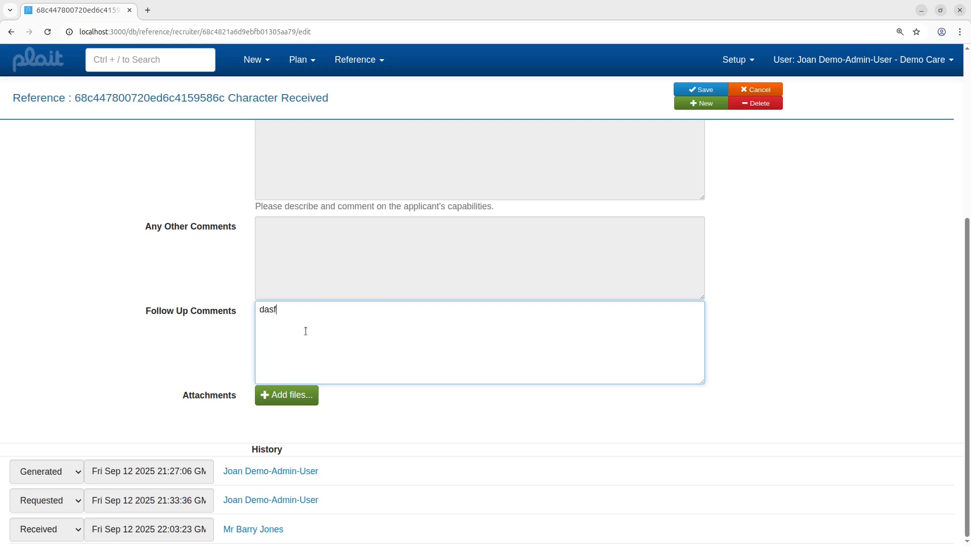
{"action": "type", "text": "gsd gsdgf gfdg"}
Step: Save the character reference and accept it
{"action": "left_click", "coordinate": [692, 92]}
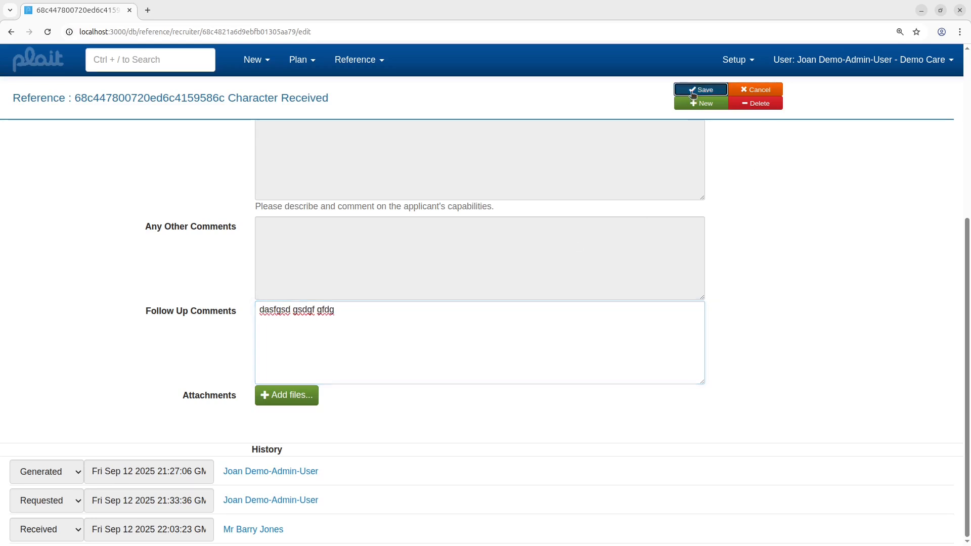
{"action": "left_click", "coordinate": [383, 61]}
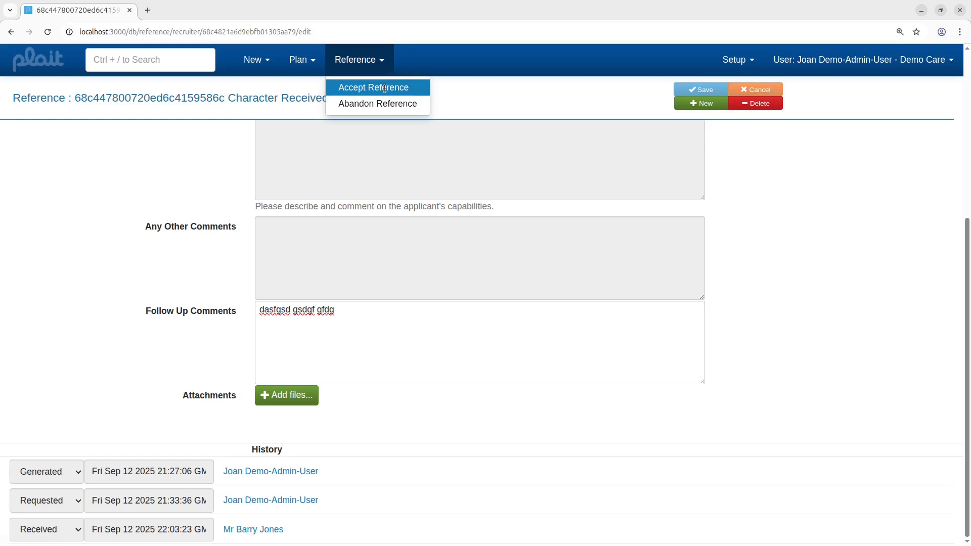
{"action": "left_click", "coordinate": [384, 88]}
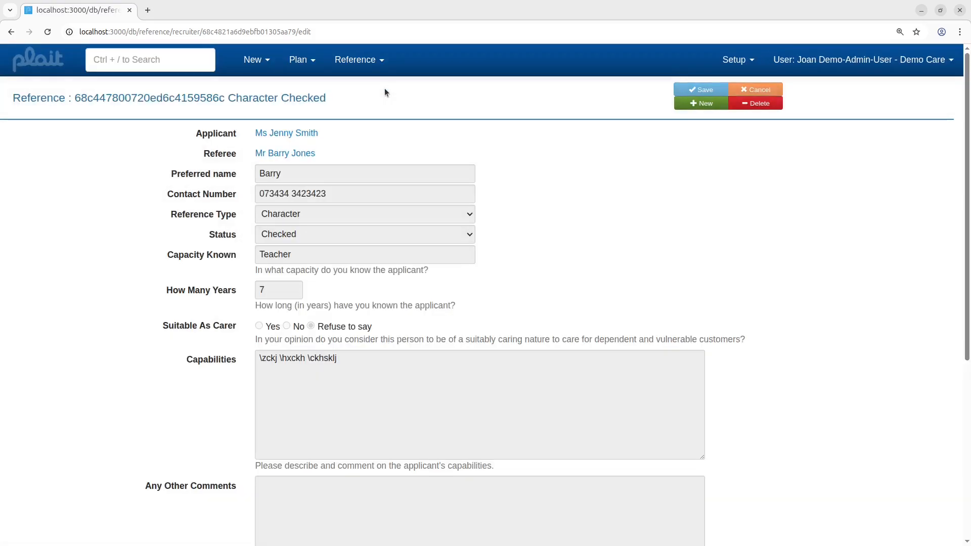
Step: Open Jenny Smith's record, review her HR reference entries, and open the John Smith employer reference
{"action": "left_click", "coordinate": [277, 133]}
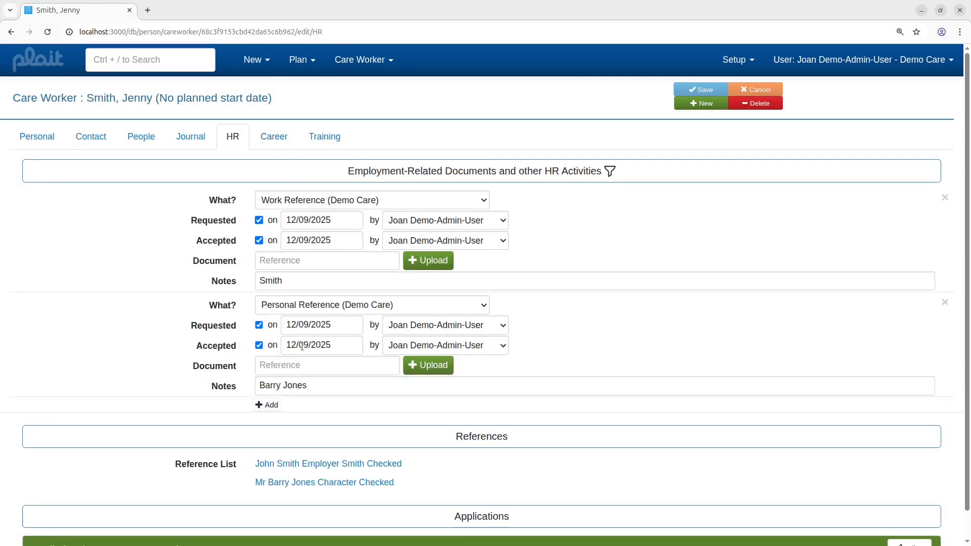
{"action": "scroll", "coordinate": [302, 346], "scroll_direction": "down", "scroll_amount": 1}
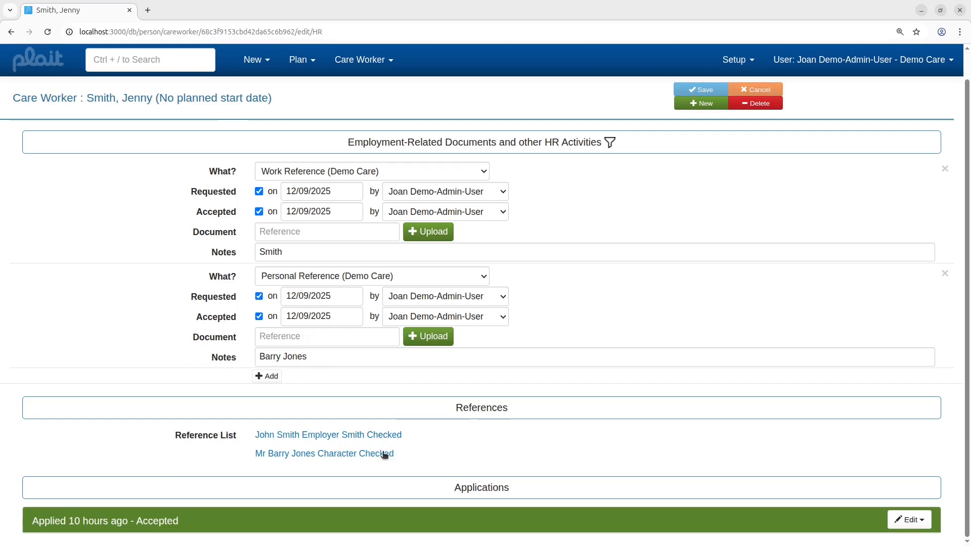
{"action": "scroll", "coordinate": [384, 455], "scroll_direction": "up", "scroll_amount": 1}
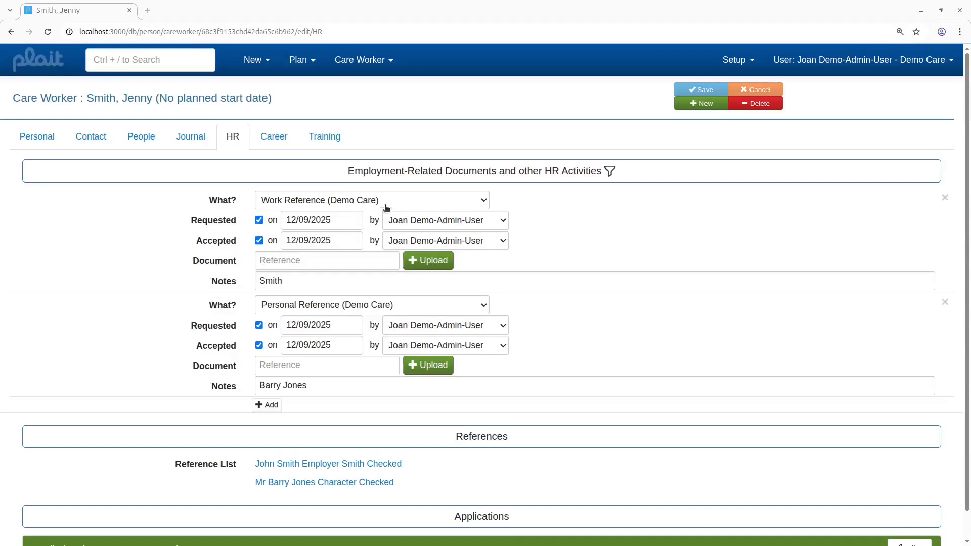
{"action": "scroll", "coordinate": [418, 375], "scroll_direction": "down", "scroll_amount": 1}
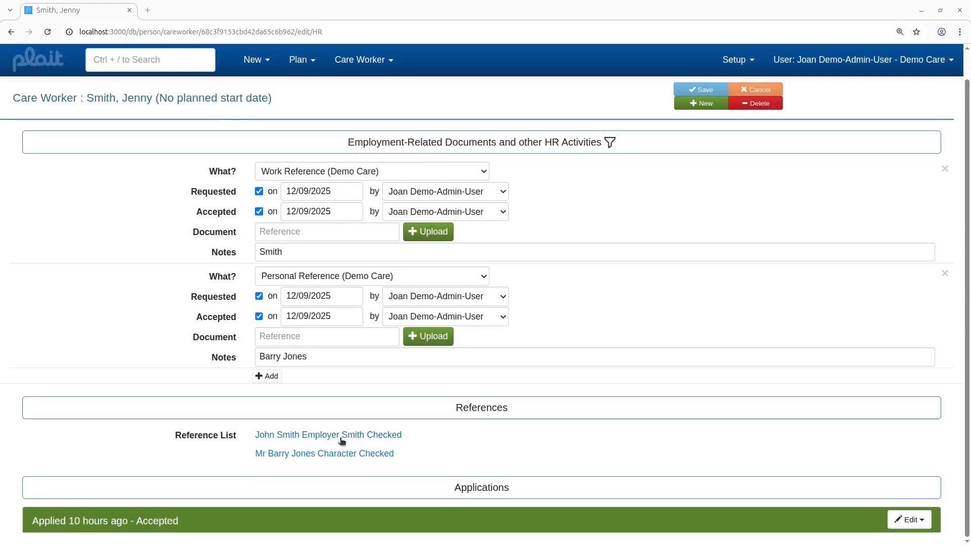
{"action": "left_click", "coordinate": [342, 436]}
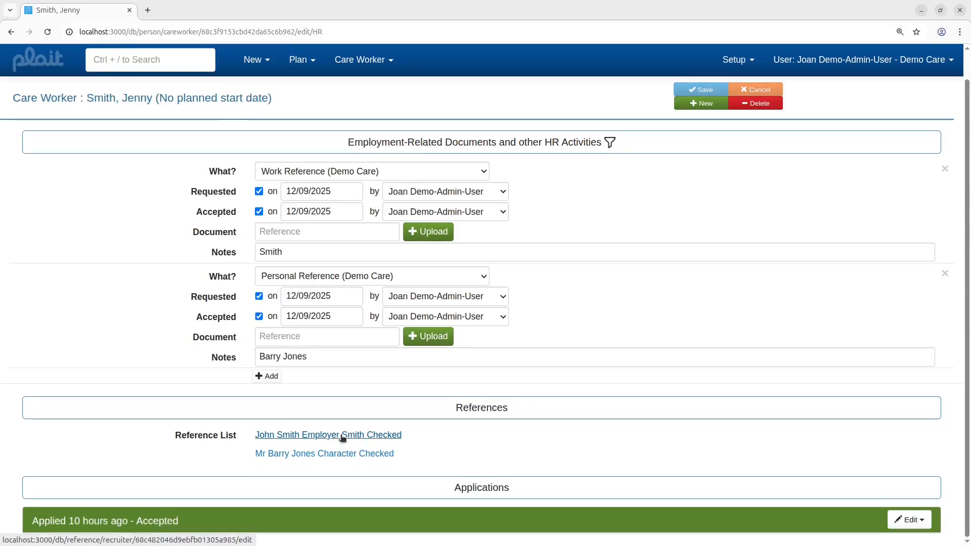
{"action": "scroll", "coordinate": [524, 298], "scroll_direction": "down", "scroll_amount": 10}
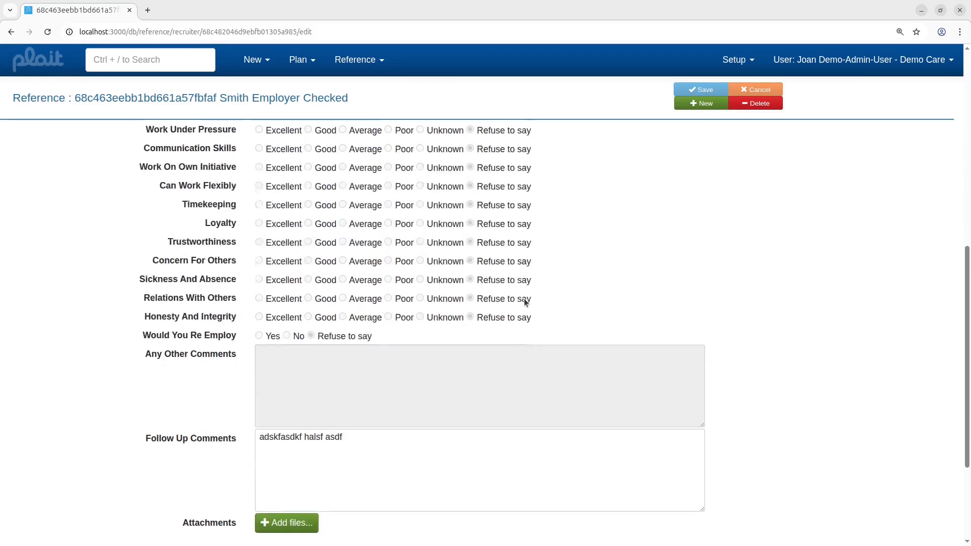